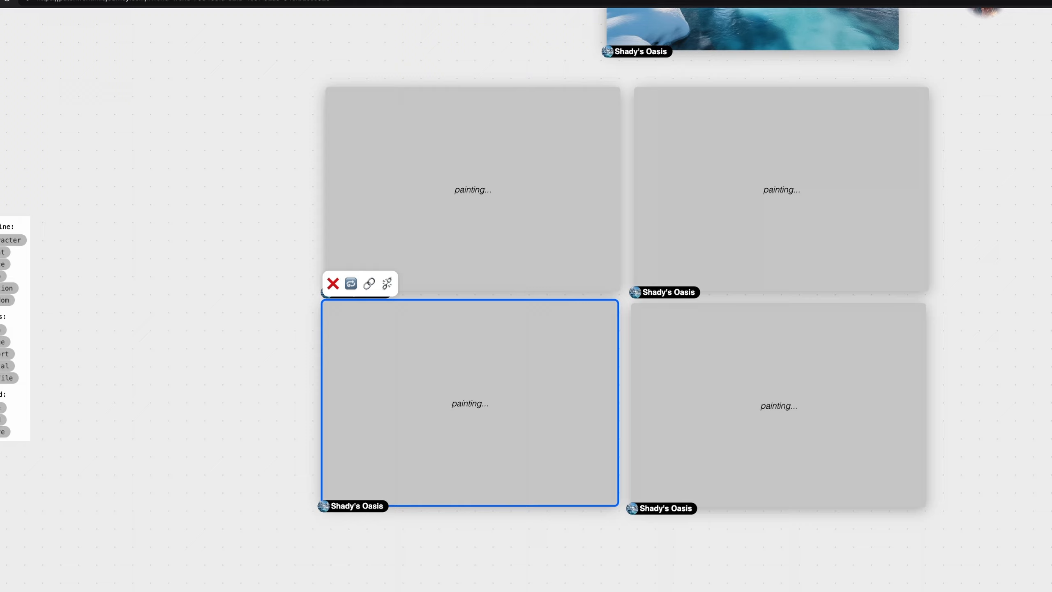
# Scroll the canvas up to view the four new Shady's Oasis image cards while they paint
pyautogui.scroll(3, 627, 302)
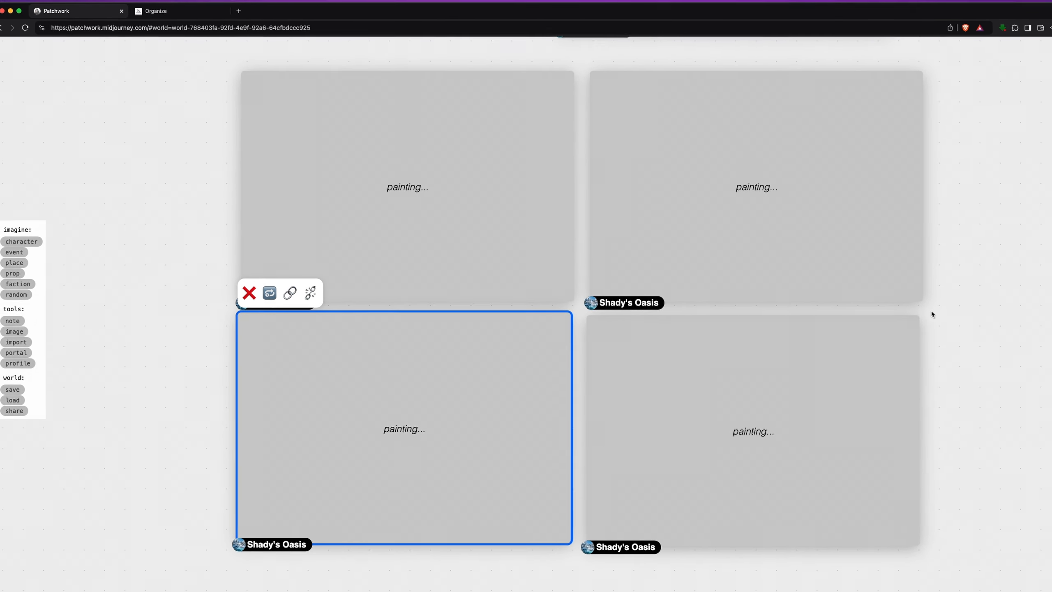
# Deselect the lower-left card and let all four images finish as tropical waterfall resort scenes
pyautogui.click(992, 314)
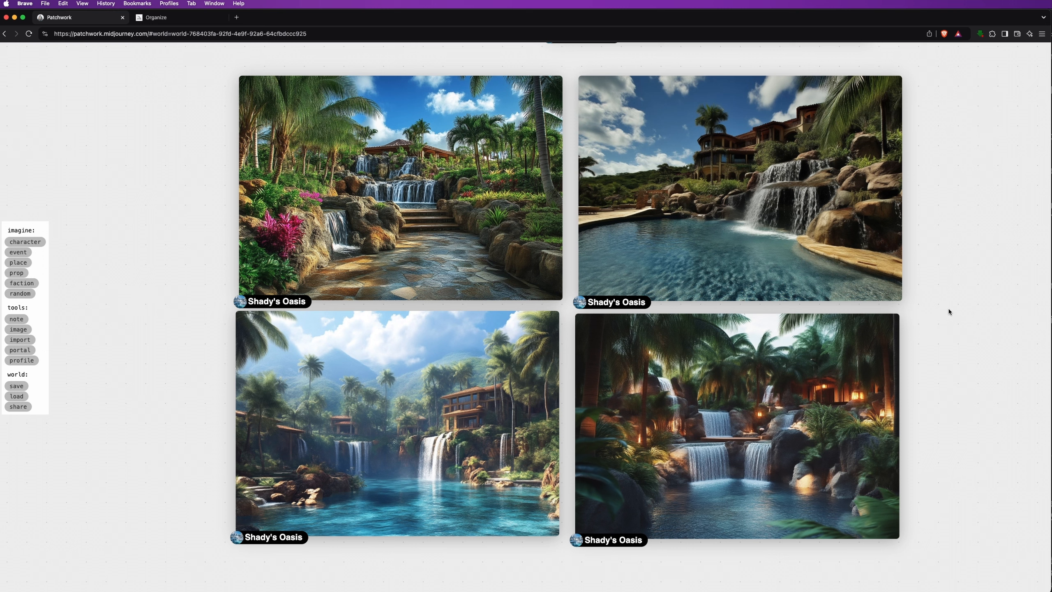
# Delete the top-left and top-right resort images
pyautogui.click(422, 378)
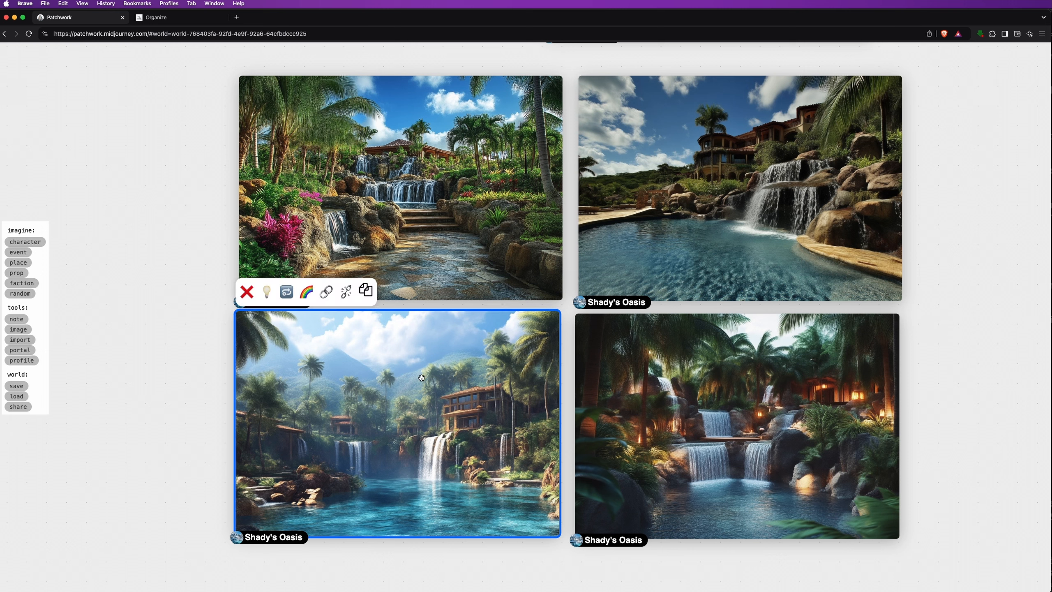
pyautogui.click(370, 148)
pyautogui.click(250, 58)
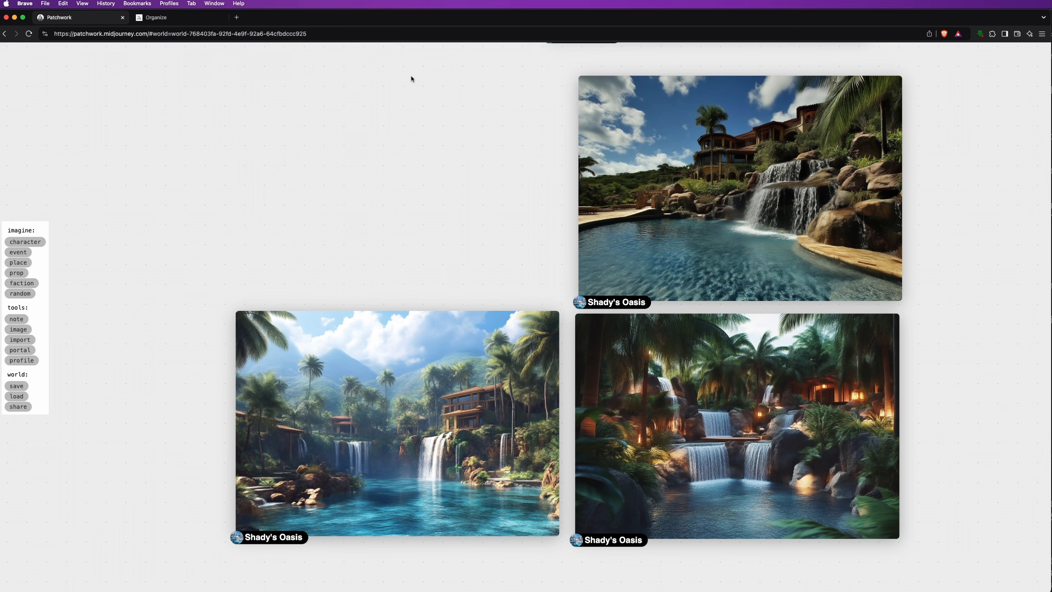
pyautogui.click(615, 130)
pyautogui.press('BackSpace')
# Delete the bottom-right image, then move the remaining waterfall image up toward the other Shady's Oasis items
pyautogui.click(680, 360)
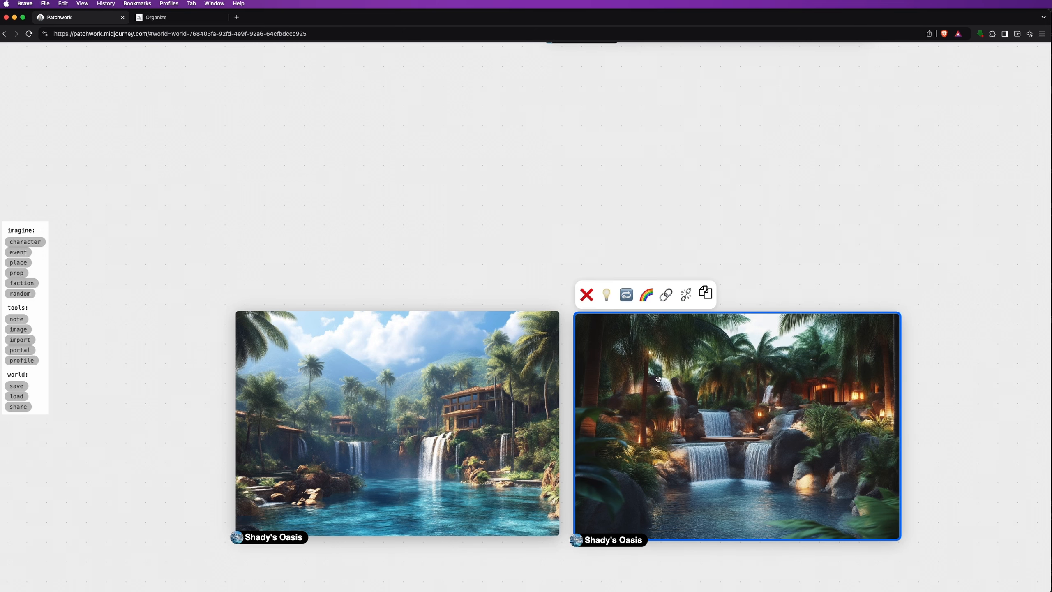
pyautogui.click(586, 296)
pyautogui.moveTo(462, 366); pyautogui.dragTo(530, 129)
pyautogui.moveTo(706, 152); pyautogui.dragTo(593, 420)
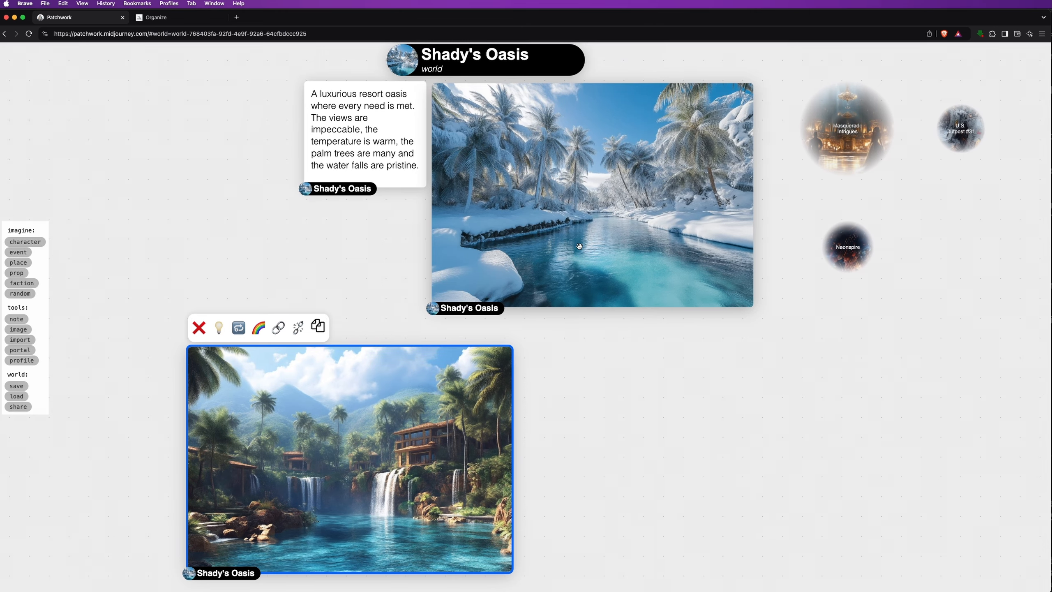
# Delete the snowy palm-tree image and place the waterfall resort image beside the description note
pyautogui.click(579, 245)
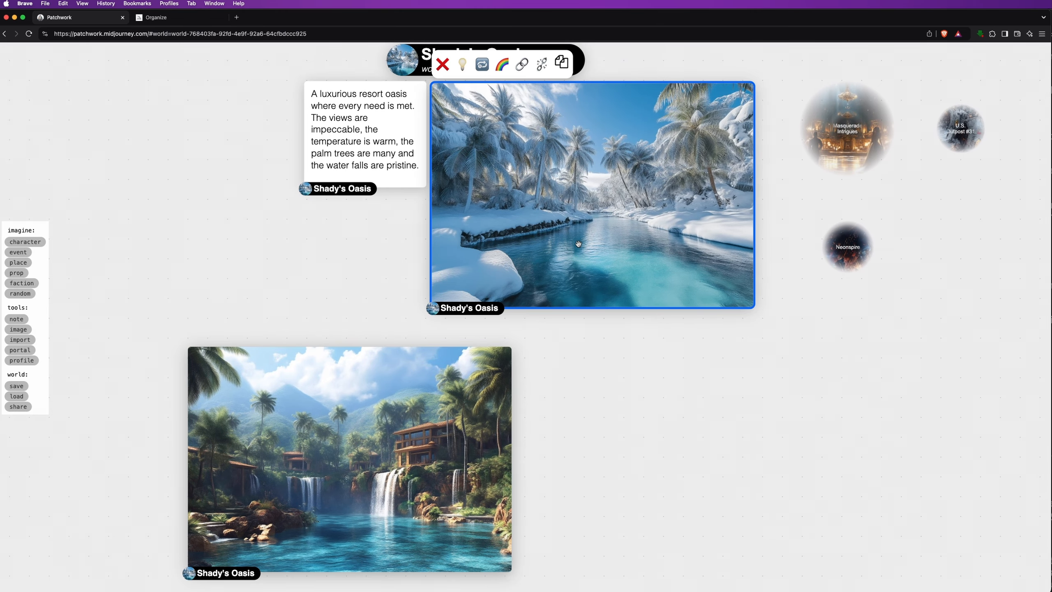
pyautogui.click(443, 64)
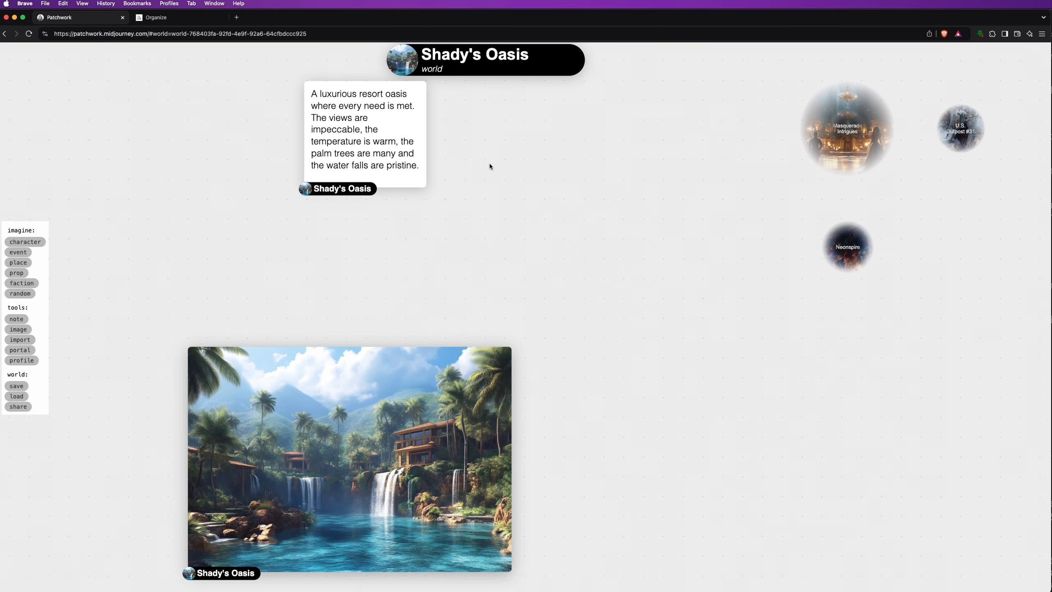
pyautogui.moveTo(336, 376); pyautogui.dragTo(586, 123)
pyautogui.click(640, 393)
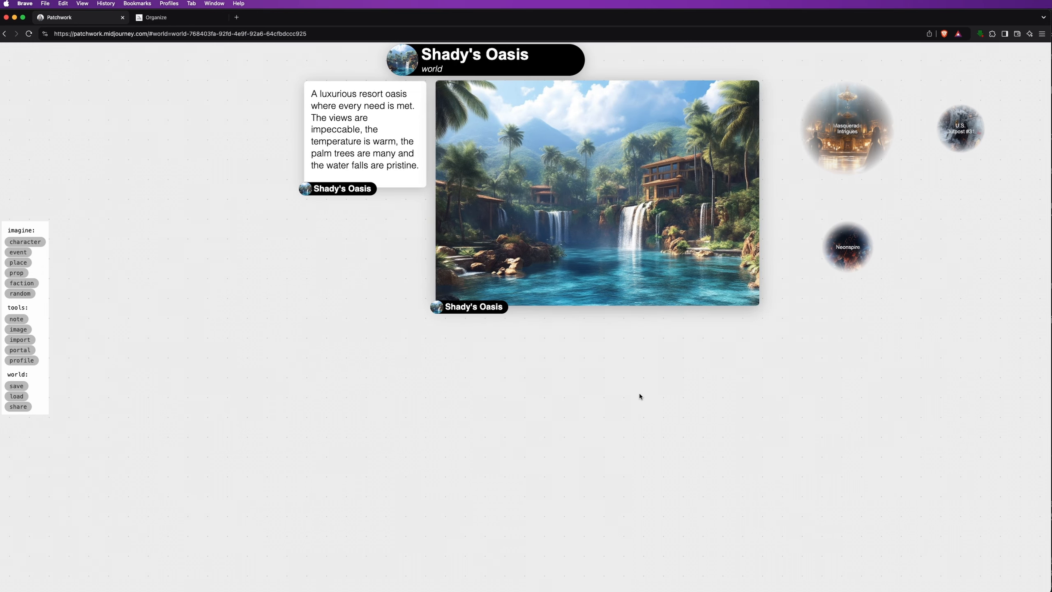
pyautogui.moveTo(787, 377); pyautogui.dragTo(659, 502)
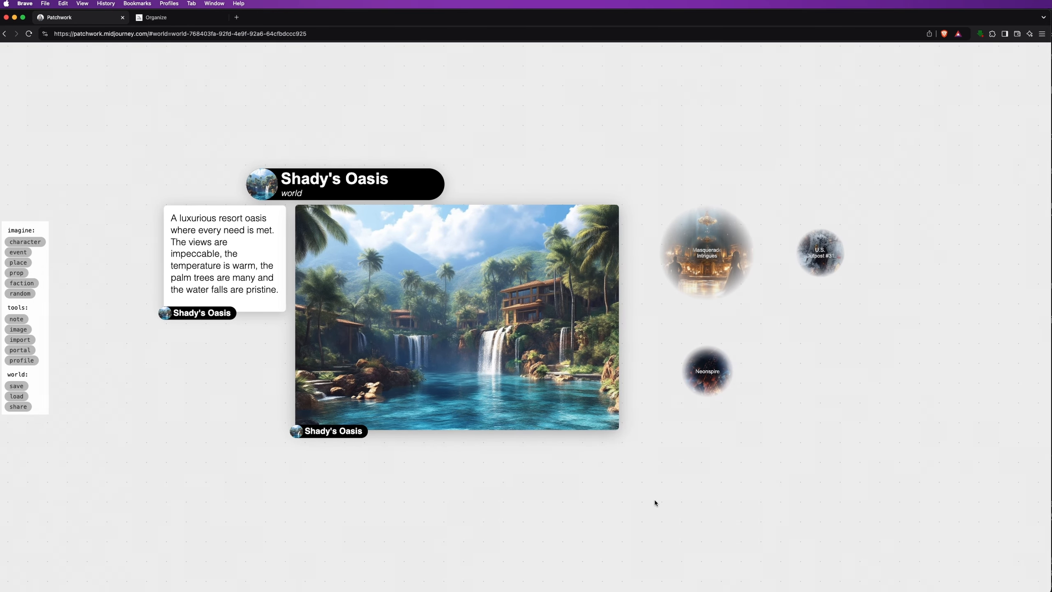
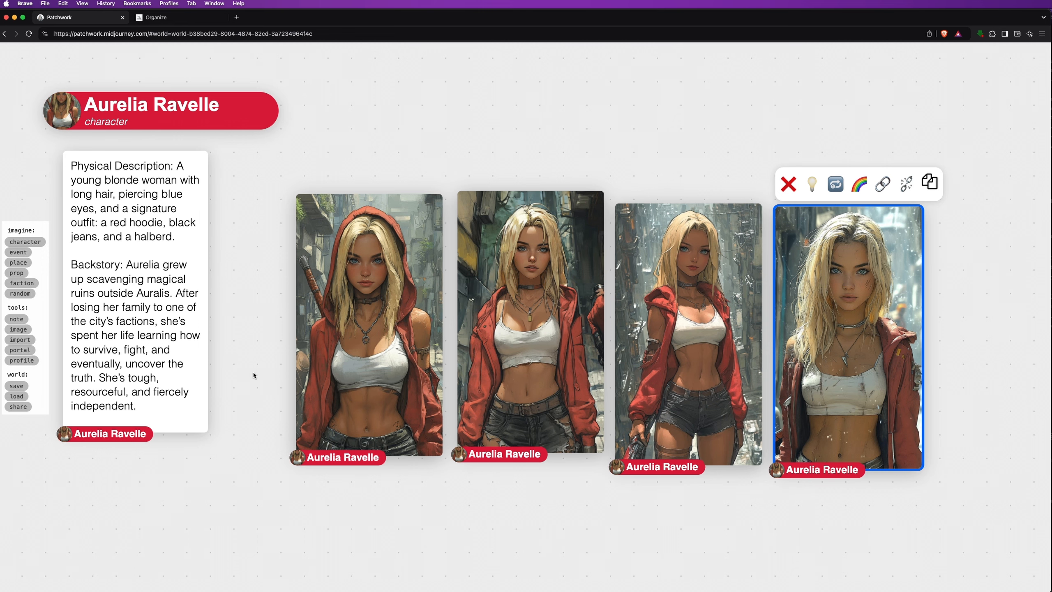
# Drag Aurelia Ravelle's four portraits into a tight 2x2 grid next to her description note
pyautogui.scroll(-5, 253, 375)
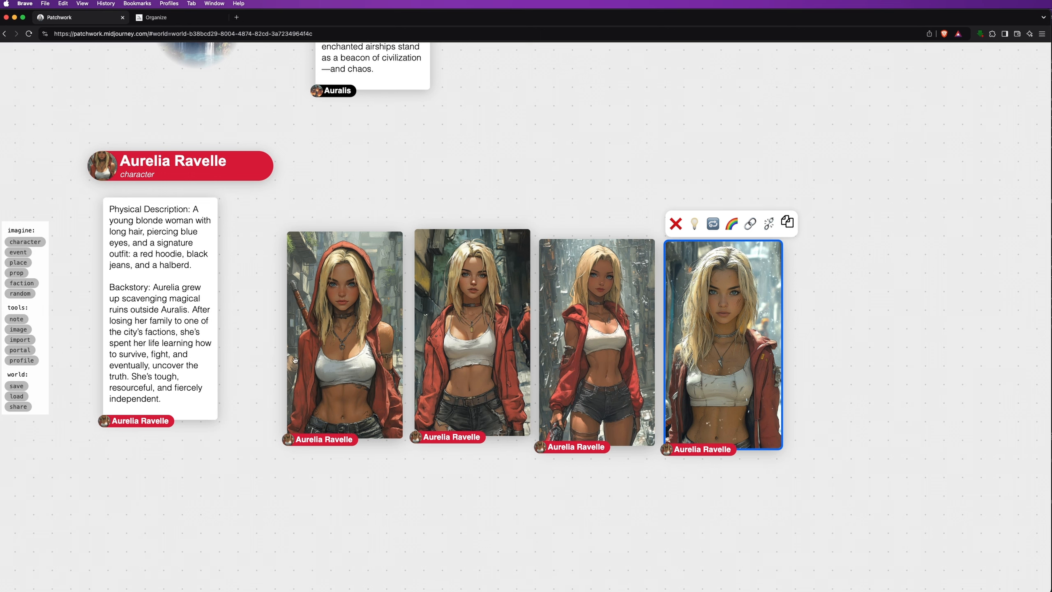
pyautogui.moveTo(331, 402); pyautogui.dragTo(274, 372)
pyautogui.moveTo(446, 348); pyautogui.dragTo(384, 314)
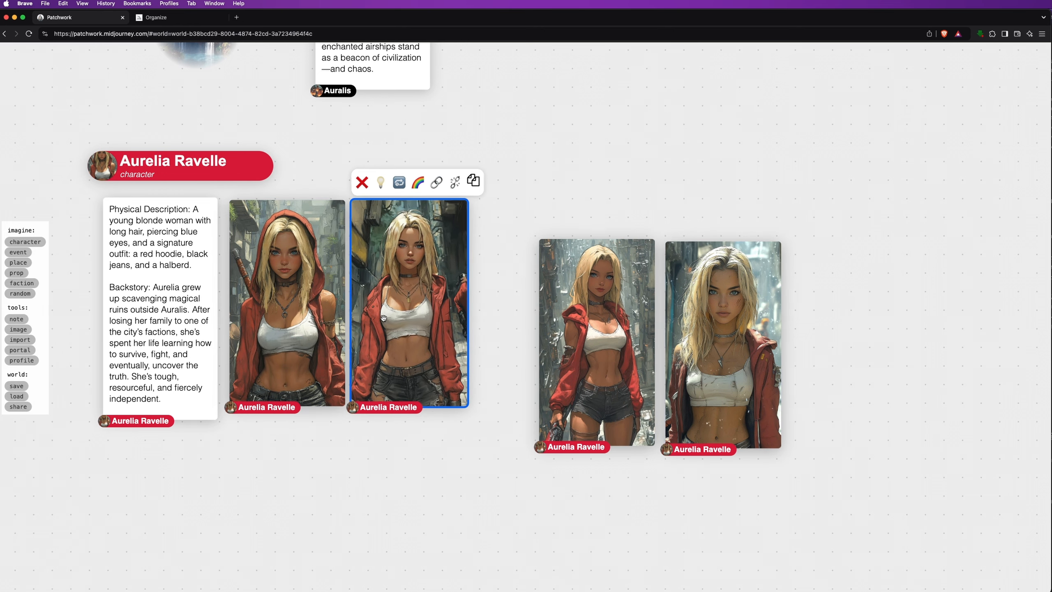
pyautogui.moveTo(431, 523); pyautogui.dragTo(542, 435)
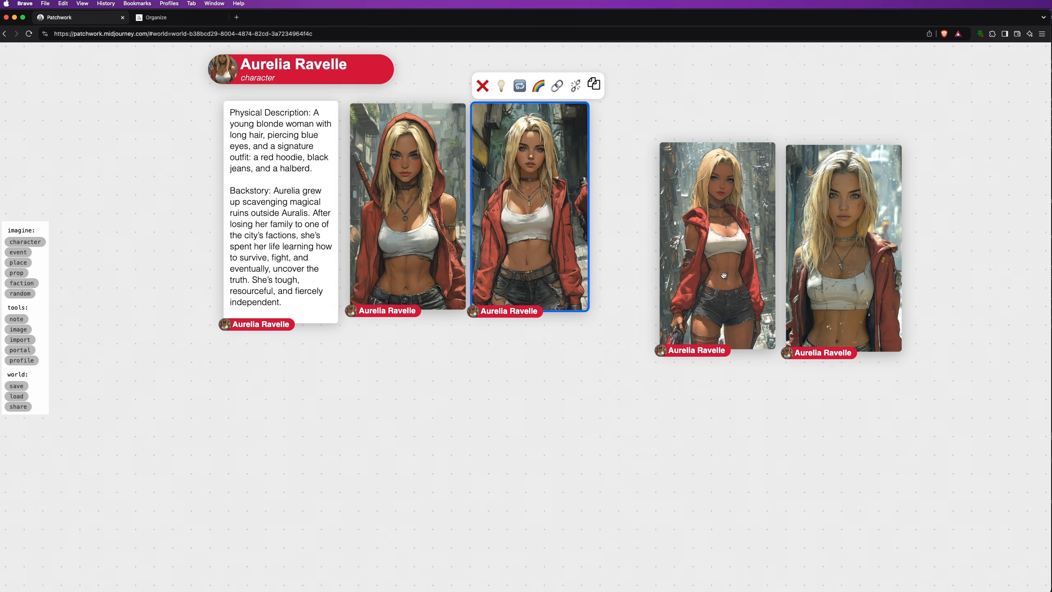
pyautogui.moveTo(721, 278); pyautogui.dragTo(408, 448)
pyautogui.moveTo(819, 300); pyautogui.dragTo(503, 473)
pyautogui.click(665, 453)
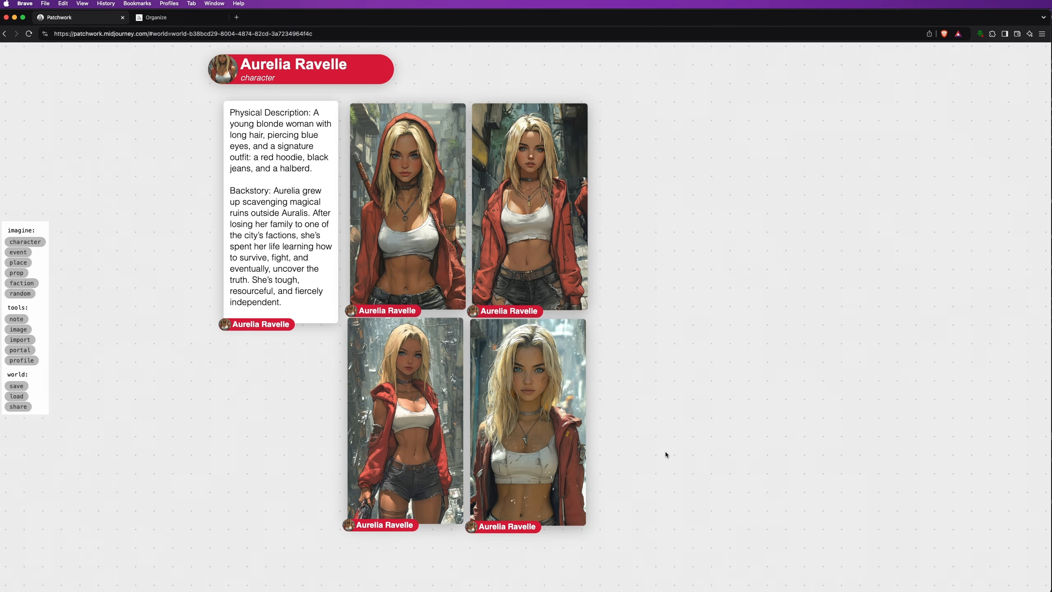
pyautogui.scroll(-5, 664, 454)
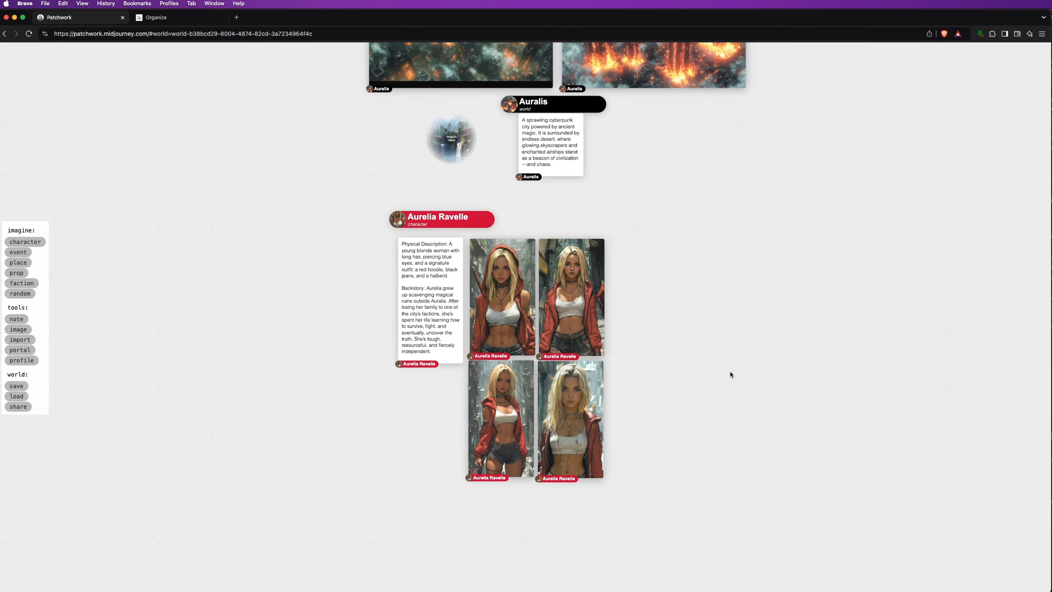
# Add an 'Ashen Kade' character card with his pasted description and a separate backstory paragraph
pyautogui.moveTo(728, 372); pyautogui.dragTo(549, 372)
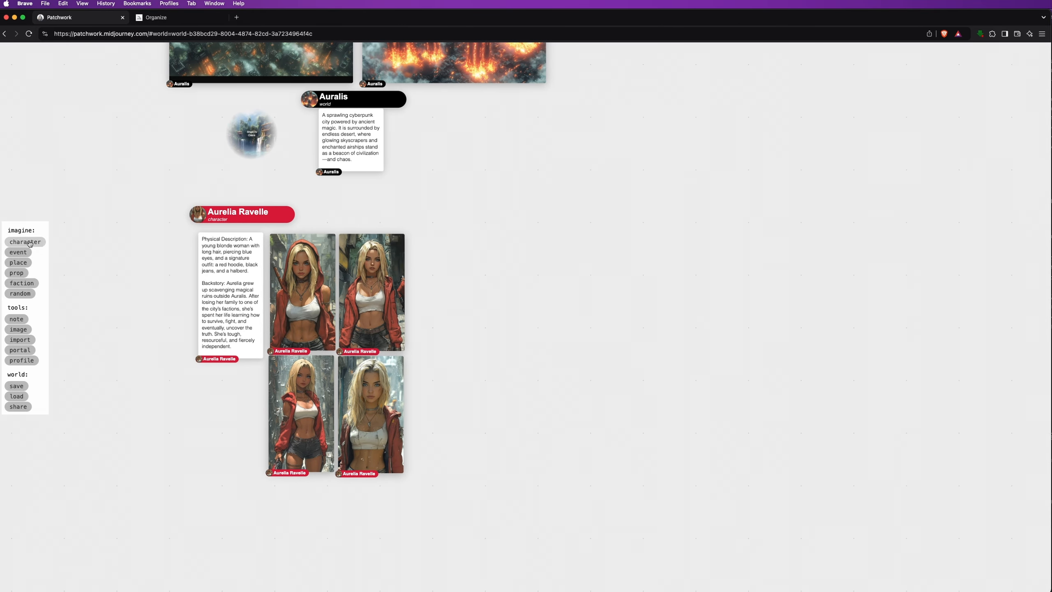
pyautogui.click(403, 140)
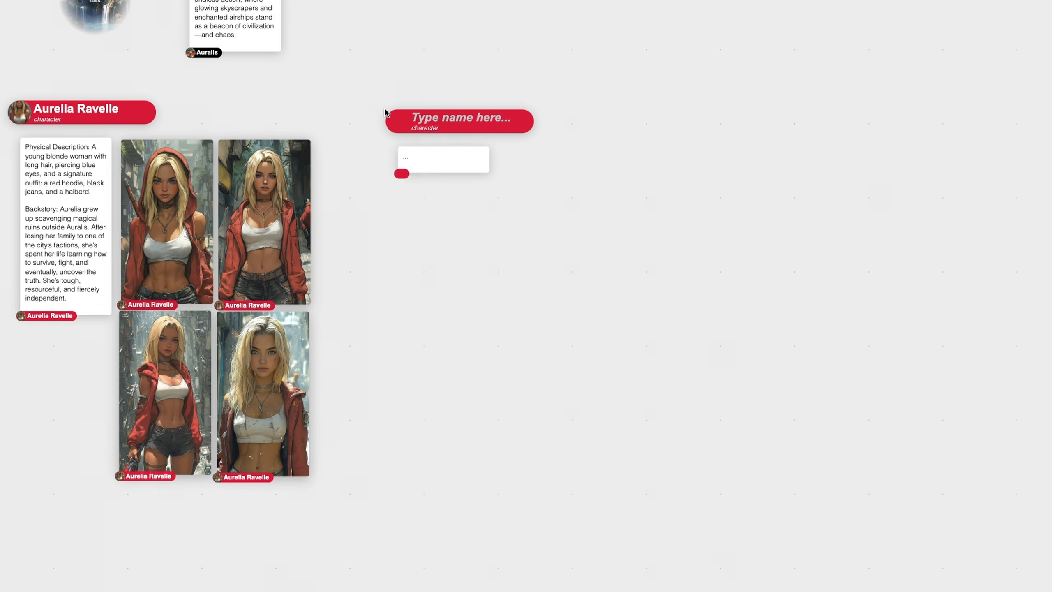
pyautogui.write('Ashen Kade')
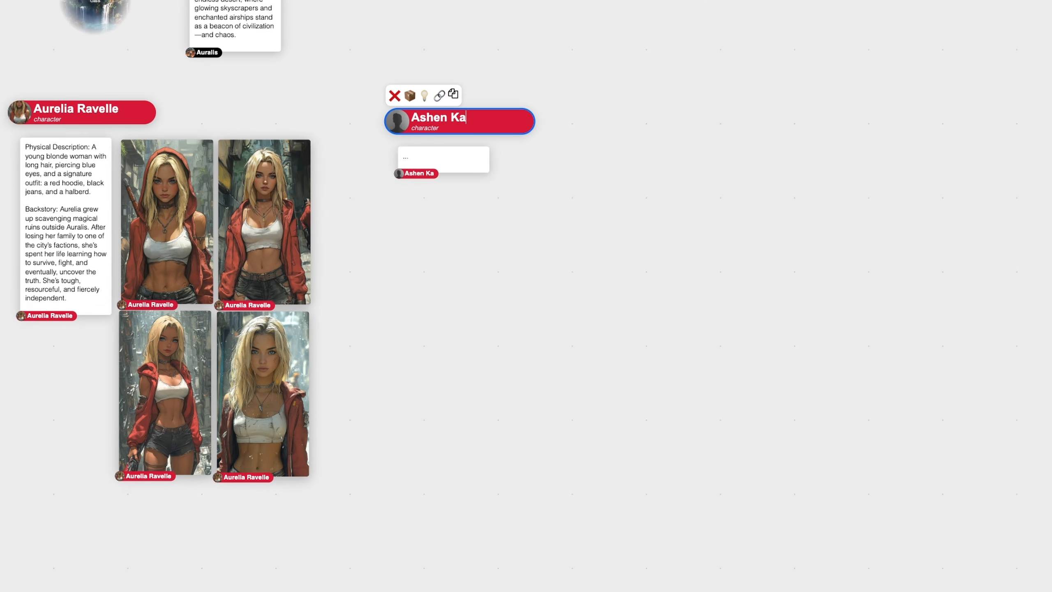
pyautogui.click(425, 154)
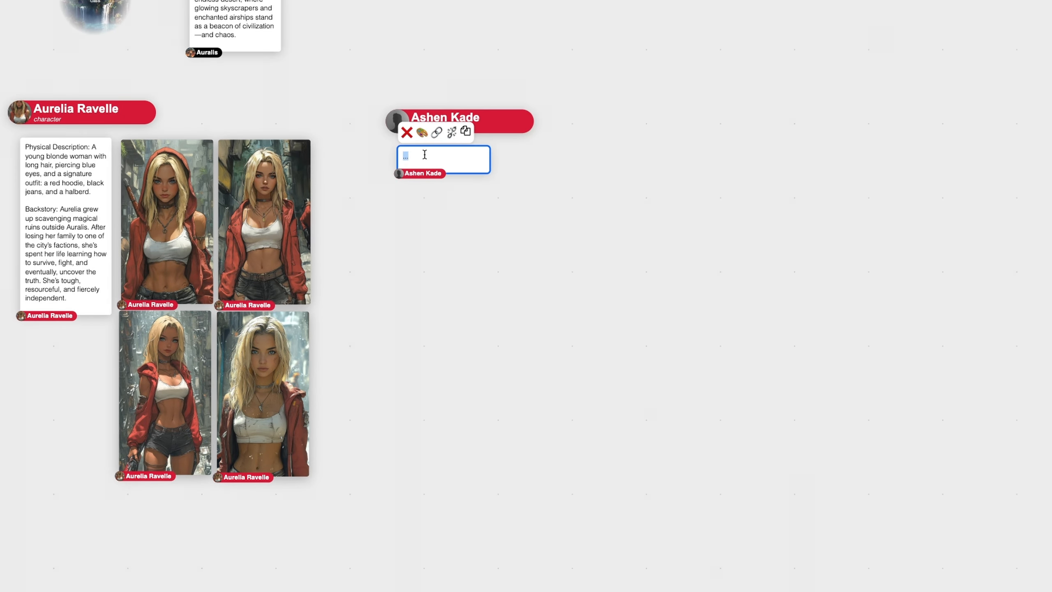
pyautogui.write("Description: A sly rogue with short, messy black hair, a leather jacket, and a cybernetic arm powered by glowing runes. Backstory: Ashen used to work for the Syndicate, Auralis' most ruthless criminal faction. But after a falling-out with their leader, Eryx Dreadbane, Ashen went rogue. He's now a skilled thief, tech wizard, and Aurelia's loyal (if sometimes frustrating) partner.")
pyautogui.click(460, 190)
pyautogui.press('Return')
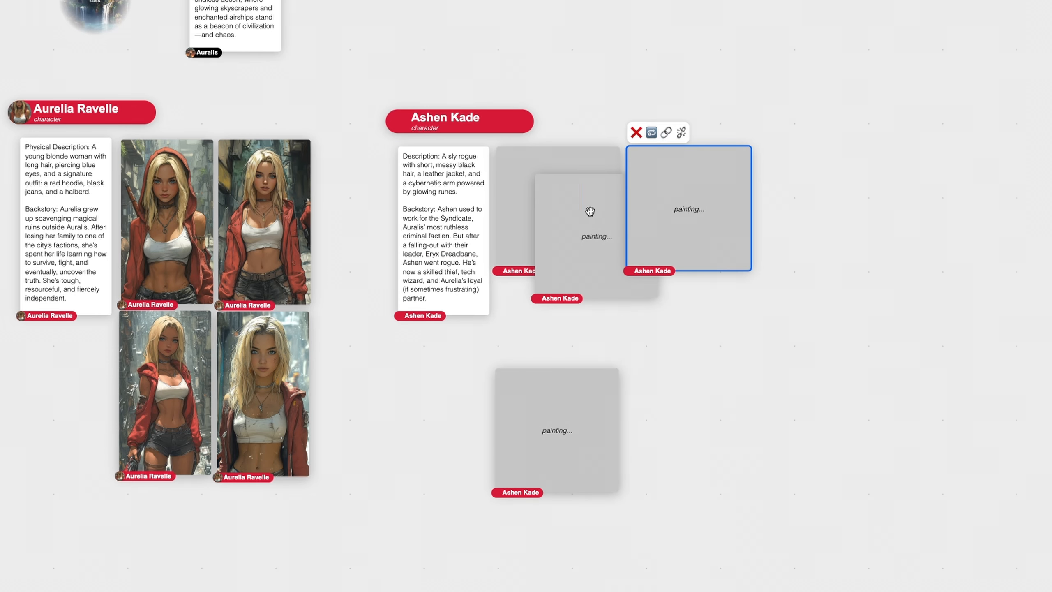
# Arrange Ashen Kade's four portraits into a 2x2 grid and move the group closer to Aurelia
pyautogui.moveTo(590, 212); pyautogui.dragTo(684, 406)
pyautogui.click(713, 328)
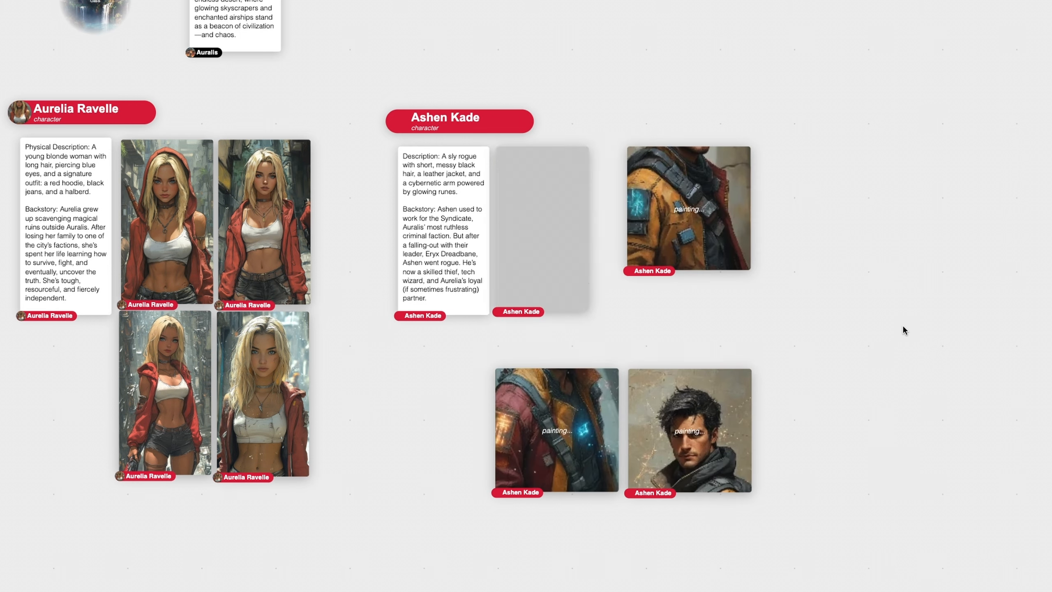
pyautogui.moveTo(543, 232); pyautogui.dragTo(550, 234)
pyautogui.moveTo(684, 243); pyautogui.dragTo(661, 247)
pyautogui.moveTo(541, 451); pyautogui.dragTo(549, 404)
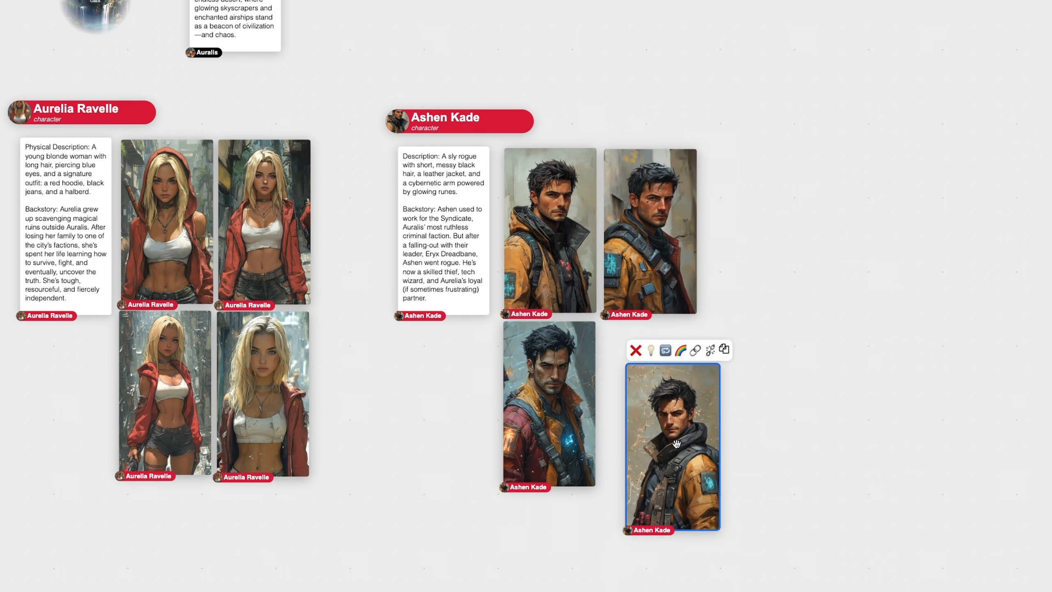
pyautogui.moveTo(675, 451); pyautogui.dragTo(648, 404)
pyautogui.click(855, 391)
pyautogui.click(399, 123)
pyautogui.moveTo(398, 123); pyautogui.dragTo(339, 114)
pyautogui.click(850, 295)
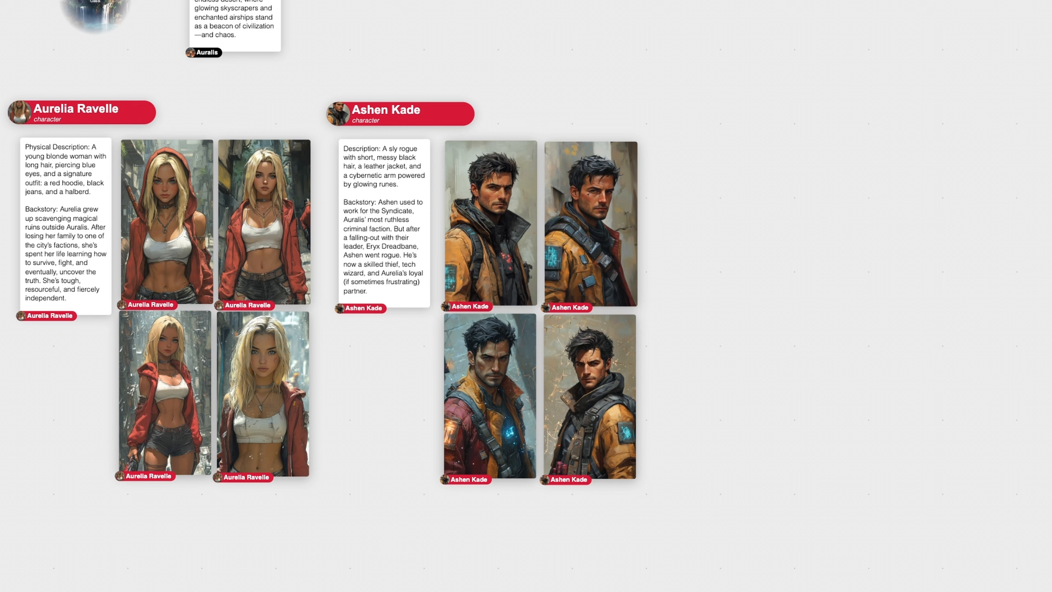
# Name the card 'Eryx Dreadbane', paste his description and backstory, and paint his portraits
pyautogui.write('Eryx Dreadbane')
pyautogui.click(731, 160)
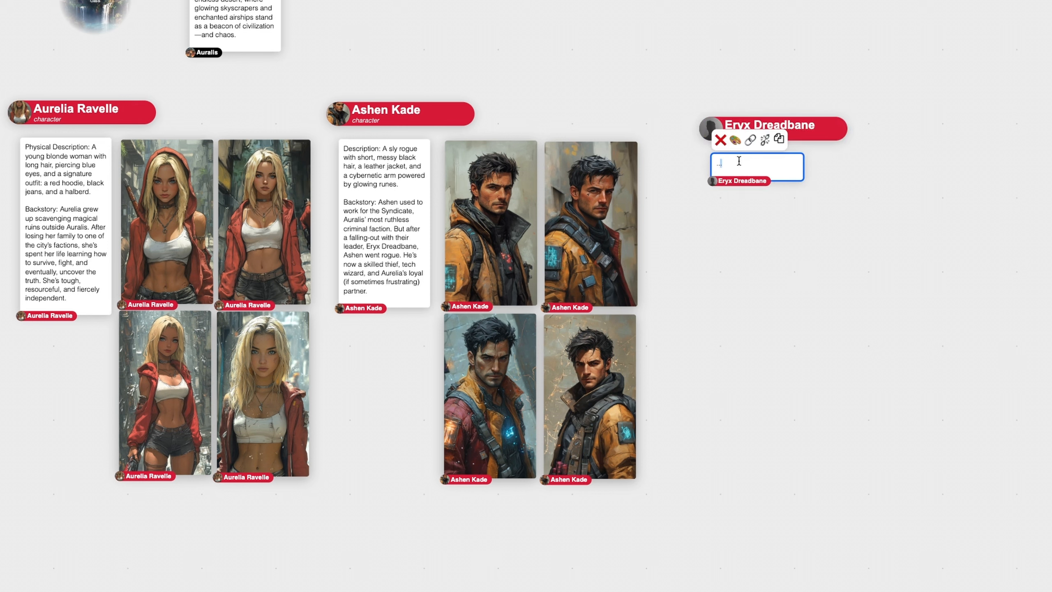
pyautogui.write('Description: A towering figure with a shadowy cloak, glowing red cybernetic eyes, and an aura of malevolent magic. Backstory: As the leader of the Syndicate, Eryx believes the chaotic magic of Auralis is wasted on its people. He seeks the Aether Shard to bend the city—and its magic—to his will.')
pyautogui.click(797, 200)
pyautogui.press('Return')
pyautogui.click(750, 140)
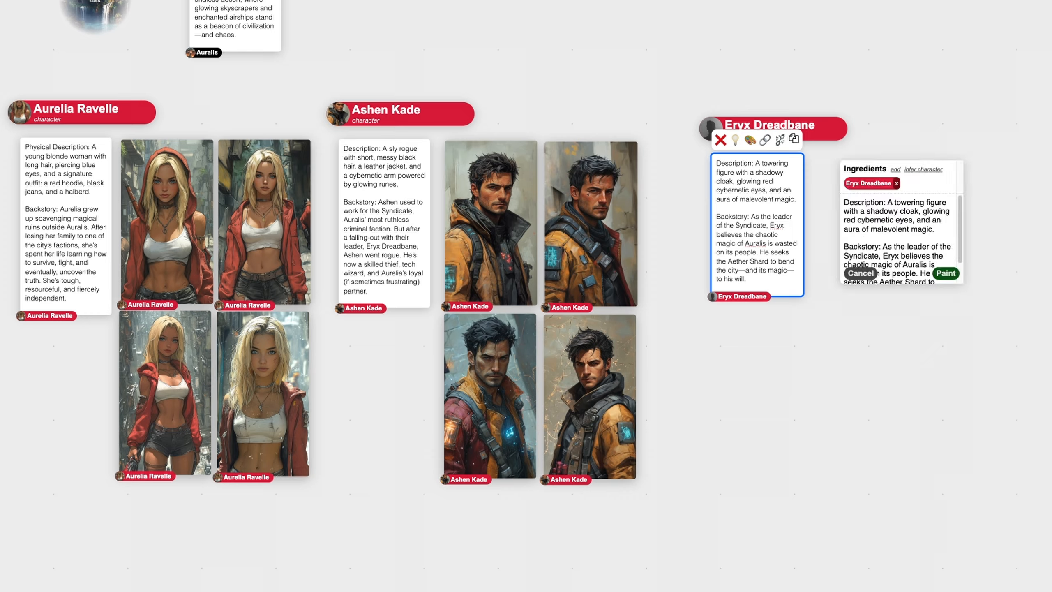
pyautogui.click(940, 273)
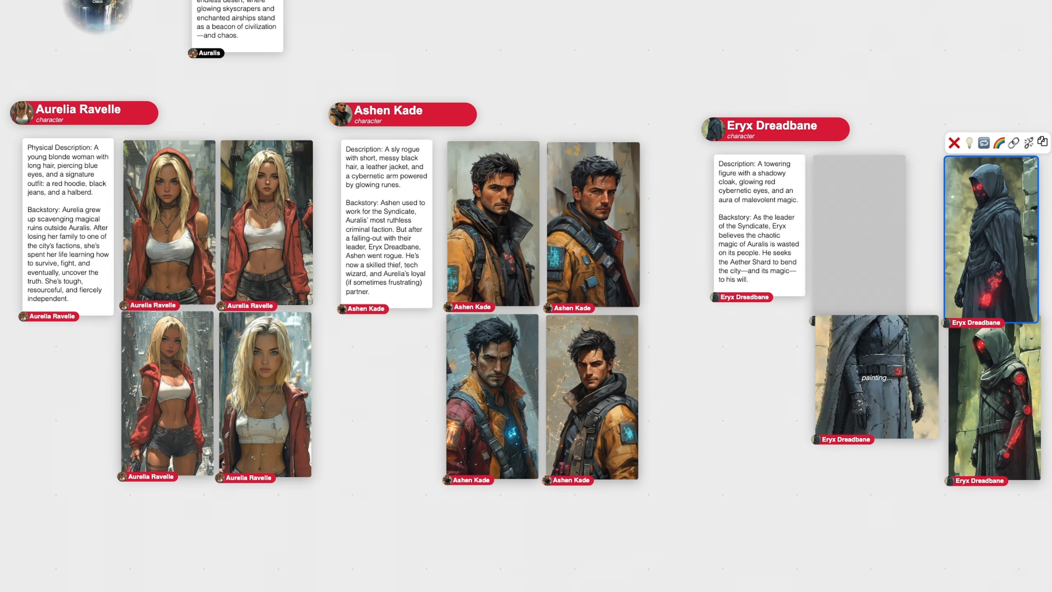
# Arrange the four Eryx images into a 2x2 grid and move the group beside Ashen Kade
pyautogui.moveTo(892, 364); pyautogui.dragTo(890, 383)
pyautogui.moveTo(999, 231); pyautogui.dragTo(971, 230)
pyautogui.moveTo(895, 401); pyautogui.dragTo(897, 393)
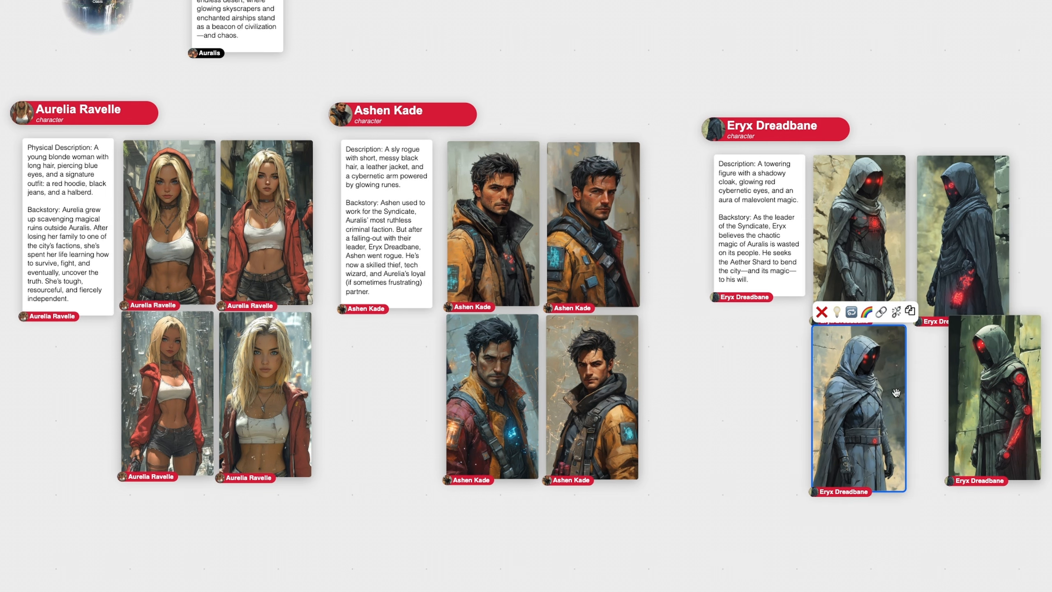
pyautogui.moveTo(981, 396); pyautogui.dragTo(941, 411)
pyautogui.click(1005, 247)
pyautogui.moveTo(704, 135); pyautogui.dragTo(656, 124)
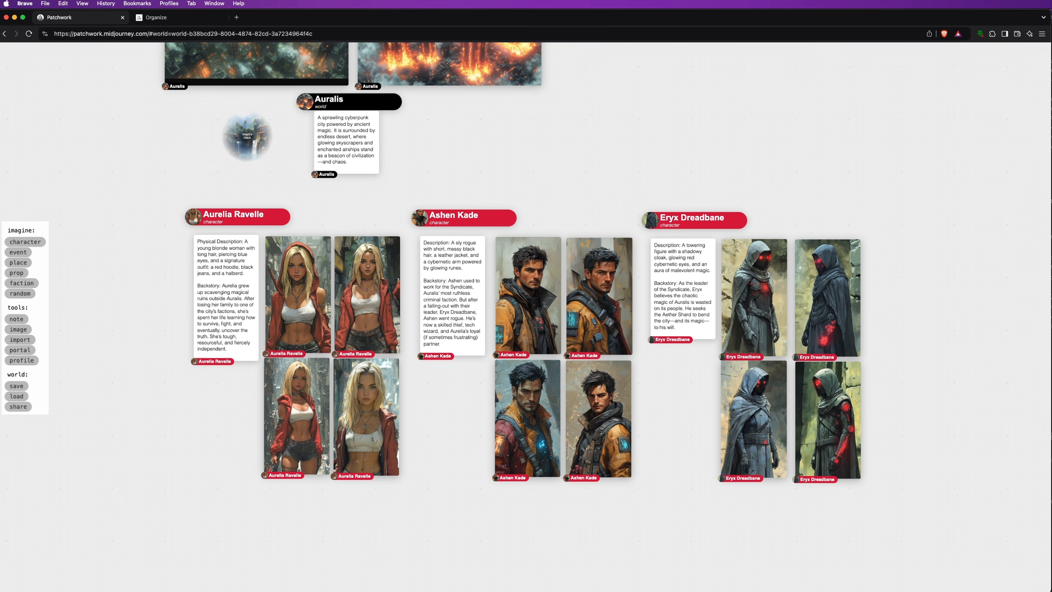
# Add a 'The Gutterlight' place card with its pasted description and story connection
pyautogui.scroll(-5, 154, 299)
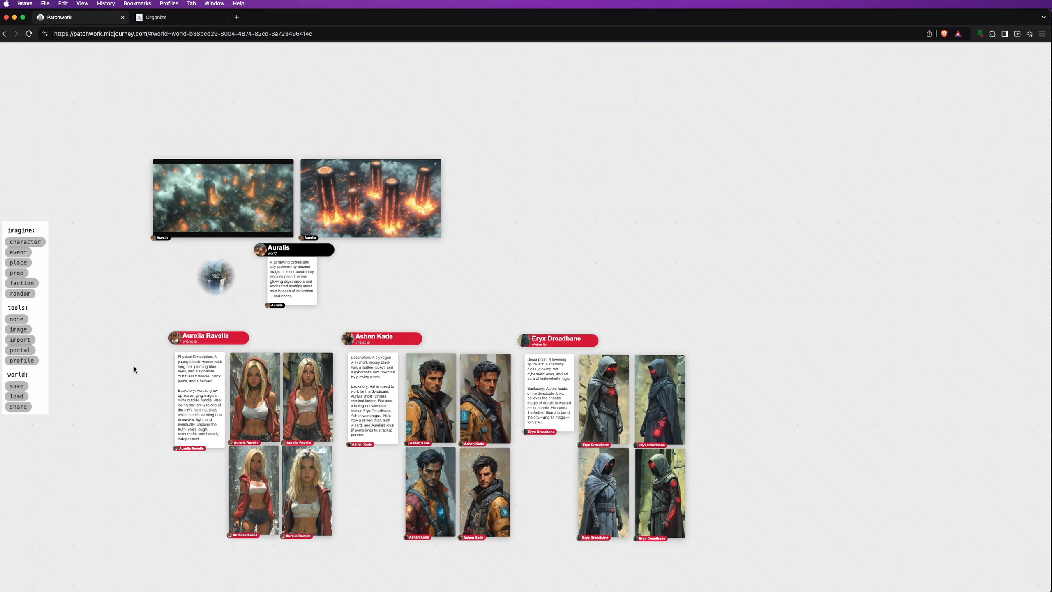
pyautogui.click(22, 262)
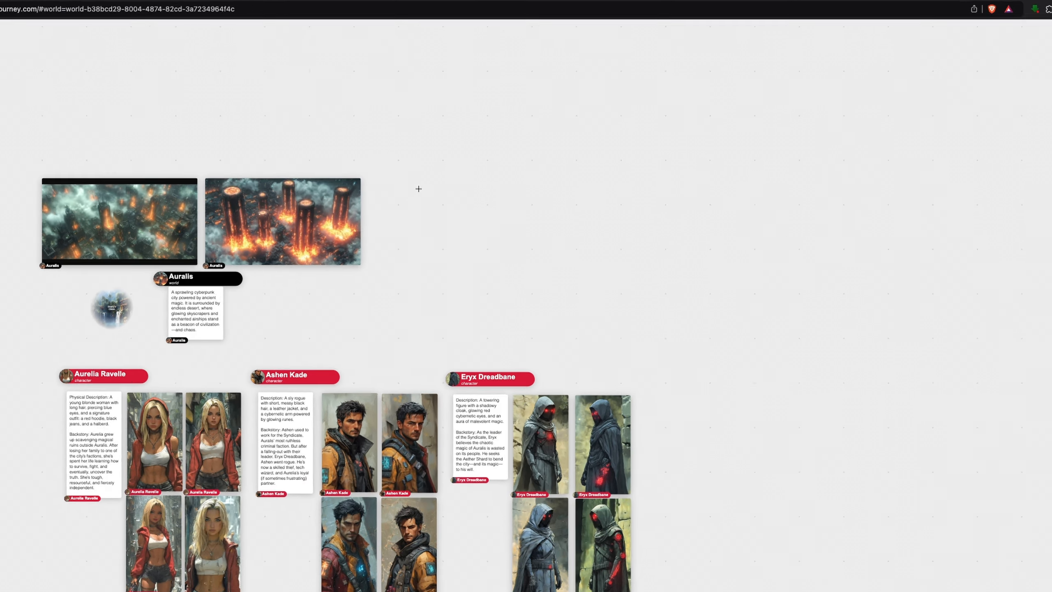
pyautogui.click(463, 185)
pyautogui.write('The ')
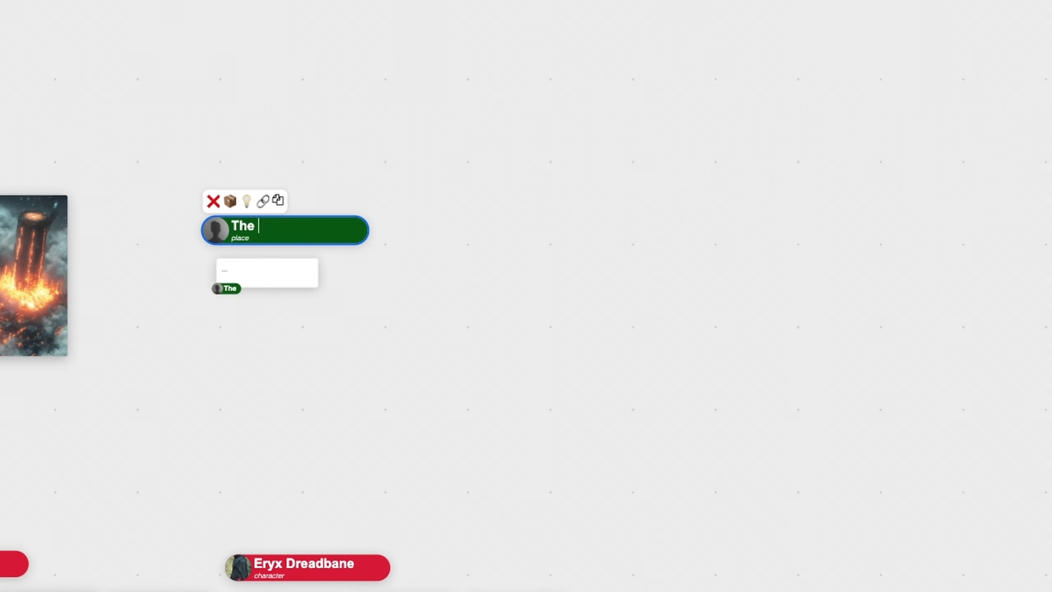
pyautogui.write('Gutterlight')
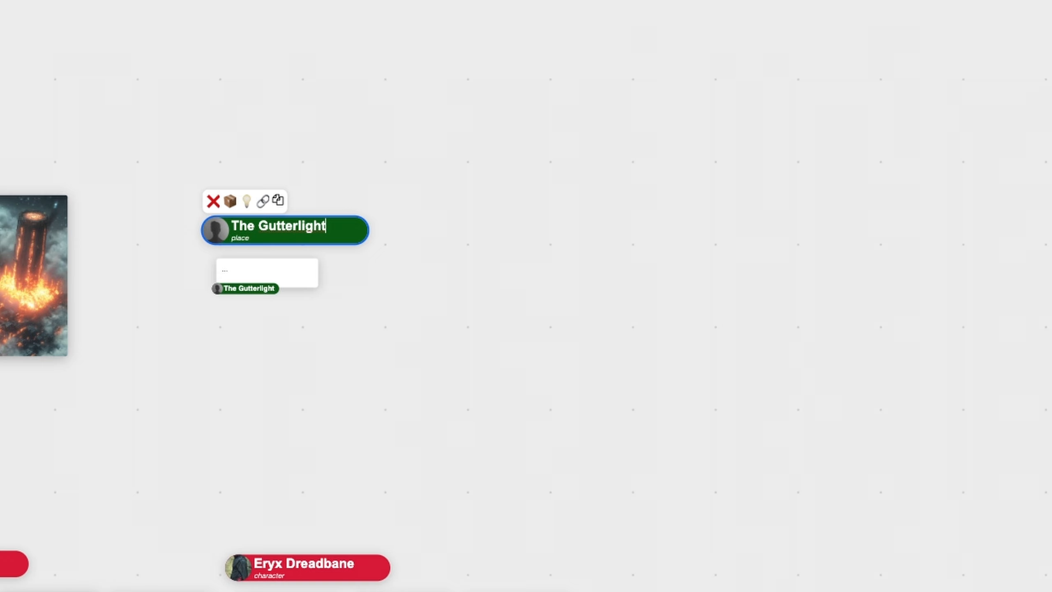
pyautogui.click(294, 269)
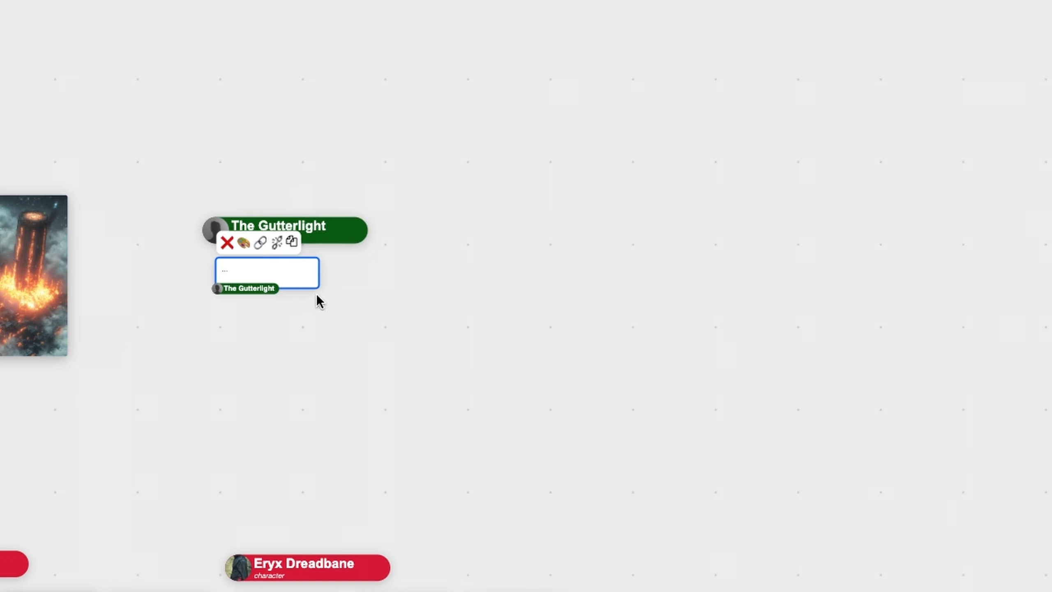
pyautogui.write('Description: A grungy bar tucked away in the lower levels of Auralis. It’s a haven for outcasts, scavengers, and mercenaries looking for work—or a stiff drink. The dim lighting, mismatched furniture, and constant haze of smoke make it the perfect spot to lay low. Story Connection: The Gutterlight is where Aurelia and Ashen go to gather intel or find jobs when they’re running low on cash. It’s also a neutral ground, so even though there are some shady characters hanging around, it’s generally considered a safe place—unless someone breaks the unwritten rules.')
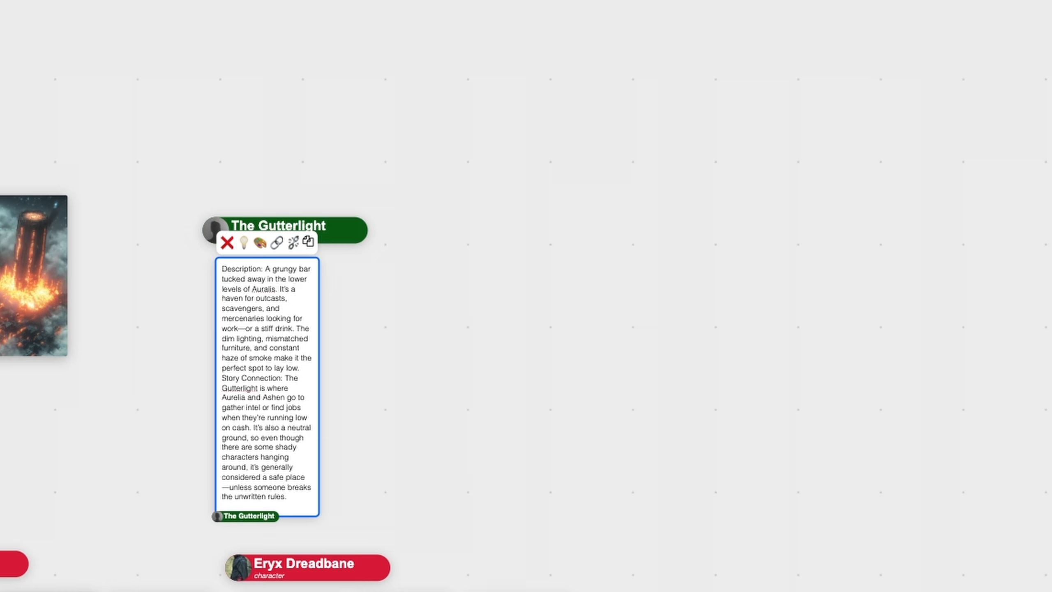
pyautogui.press('Return')
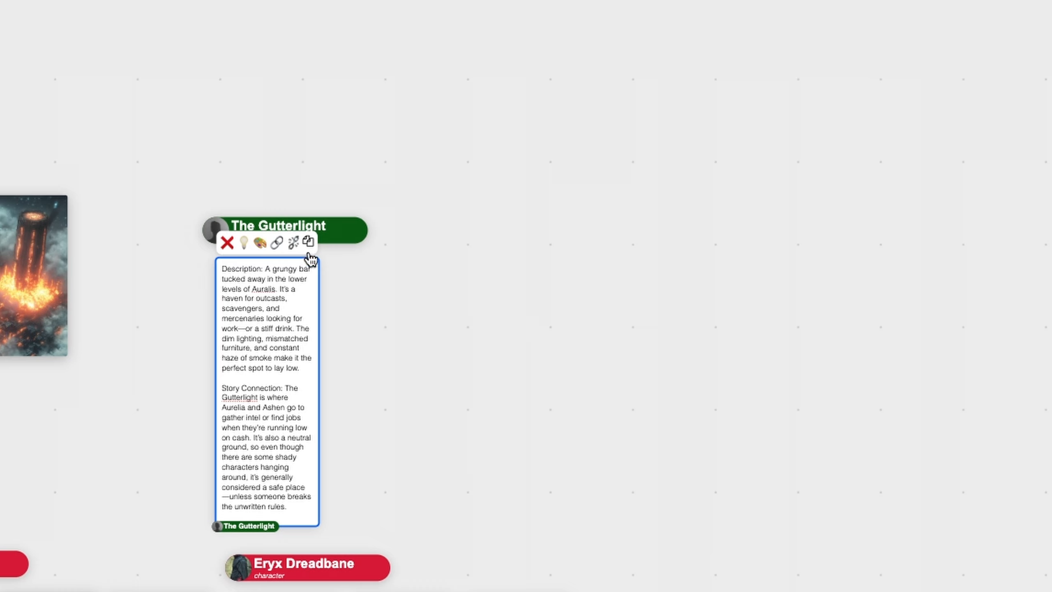
# Replace the image prompt with the Gutterlight exterior-shot prompt and paint four images
pyautogui.click(419, 221)
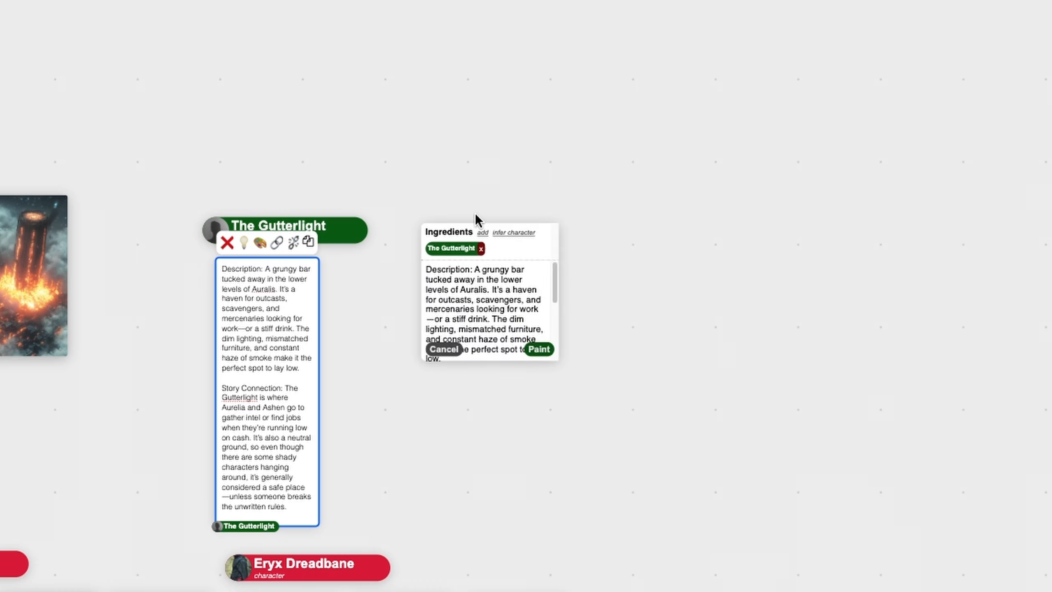
pyautogui.click(457, 293)
pyautogui.hotkey('ctrl', 'a')
pyautogui.write('Exterior Shot of a grungy bar named "The Gutterlight" tucked away in the lower levels of a fantasy cyberpunk city. Busy street in a dangerous part of the city with many people walking around. --ar 16:9 --sref 437824 --s 750 --q 1')
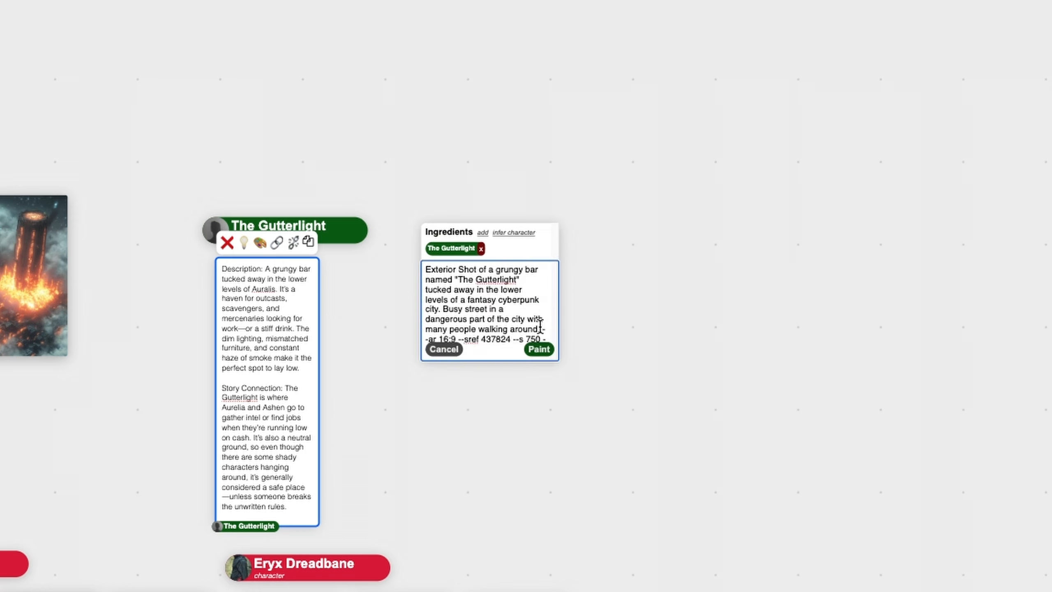
pyautogui.click(538, 350)
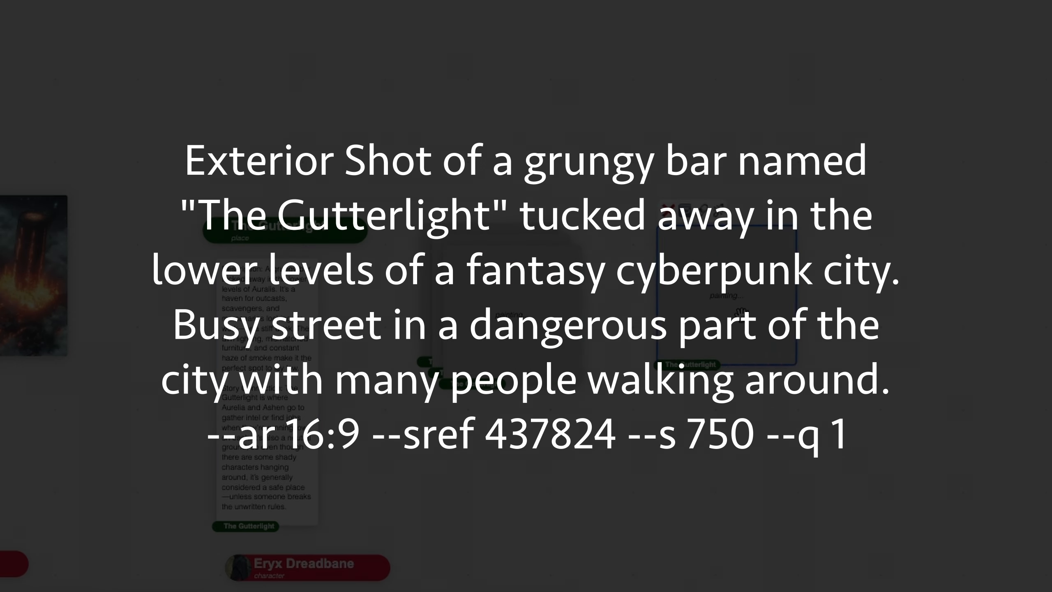
# Shift the first exterior images beside the description and move the Gutterlight group up
pyautogui.moveTo(714, 498); pyautogui.dragTo(732, 515)
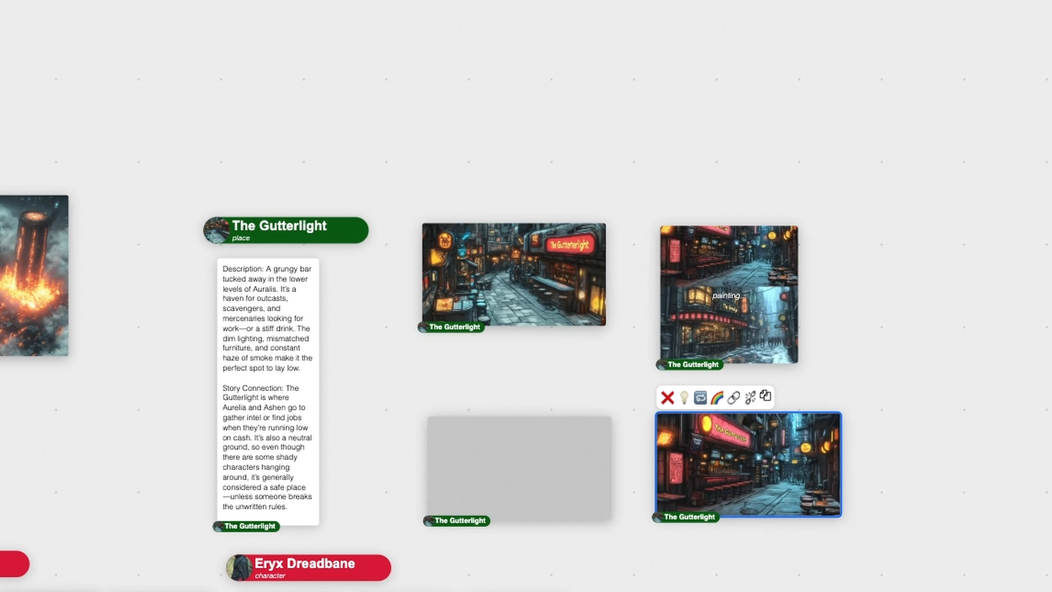
pyautogui.moveTo(500, 269); pyautogui.dragTo(461, 276)
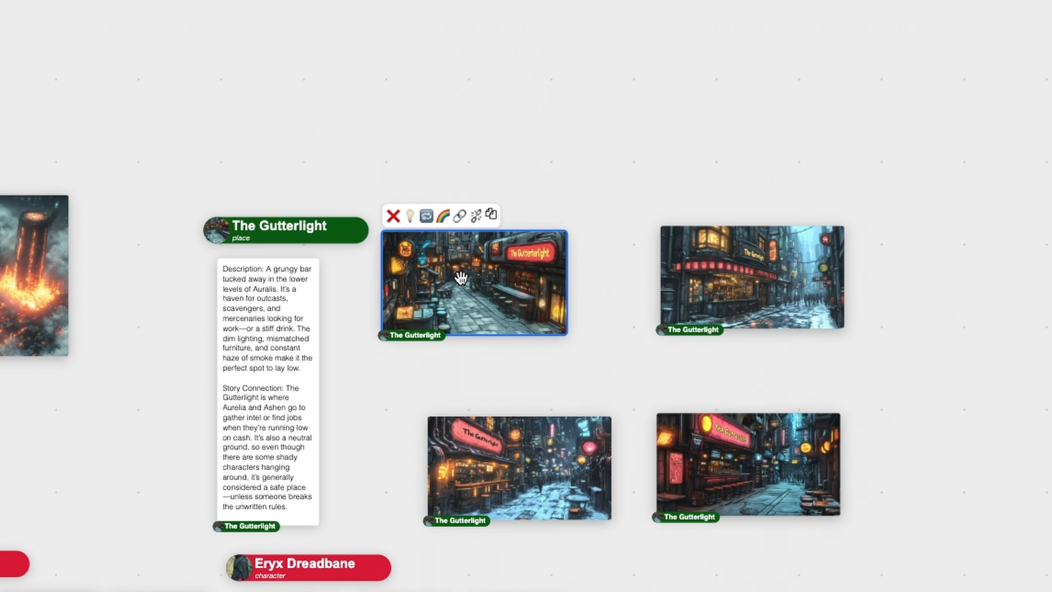
pyautogui.moveTo(560, 494); pyautogui.dragTo(477, 284)
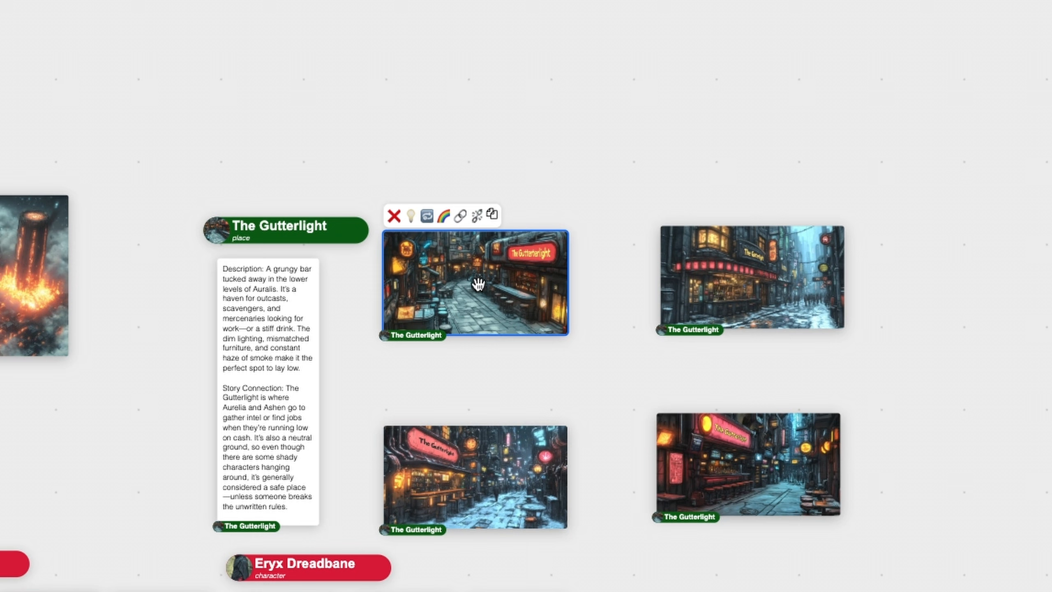
pyautogui.click(222, 231)
pyautogui.moveTo(222, 230); pyautogui.dragTo(224, 50)
pyautogui.moveTo(460, 150); pyautogui.dragTo(432, 143)
# Stack the remaining exterior images into a single column next to the description note
pyautogui.click(377, 144)
pyautogui.moveTo(484, 276); pyautogui.dragTo(434, 257)
pyautogui.moveTo(783, 317); pyautogui.dragTo(459, 391)
pyautogui.moveTo(803, 97); pyautogui.dragTo(475, 470)
pyautogui.click(643, 430)
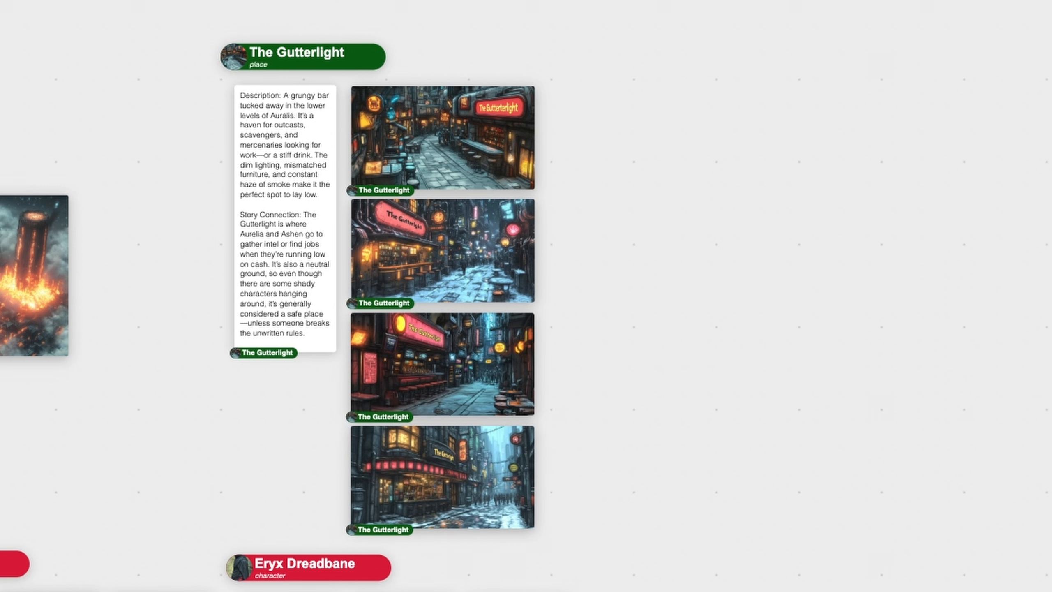
pyautogui.click(277, 140)
# Paint four interior Gutterlight images and line them up in a second column
pyautogui.click(279, 69)
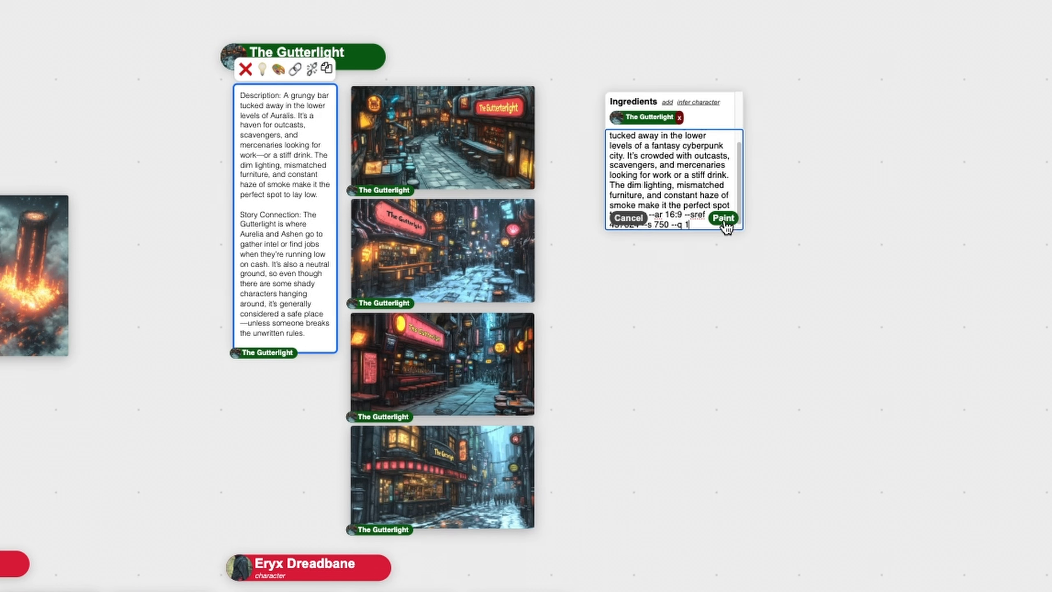
pyautogui.click(724, 220)
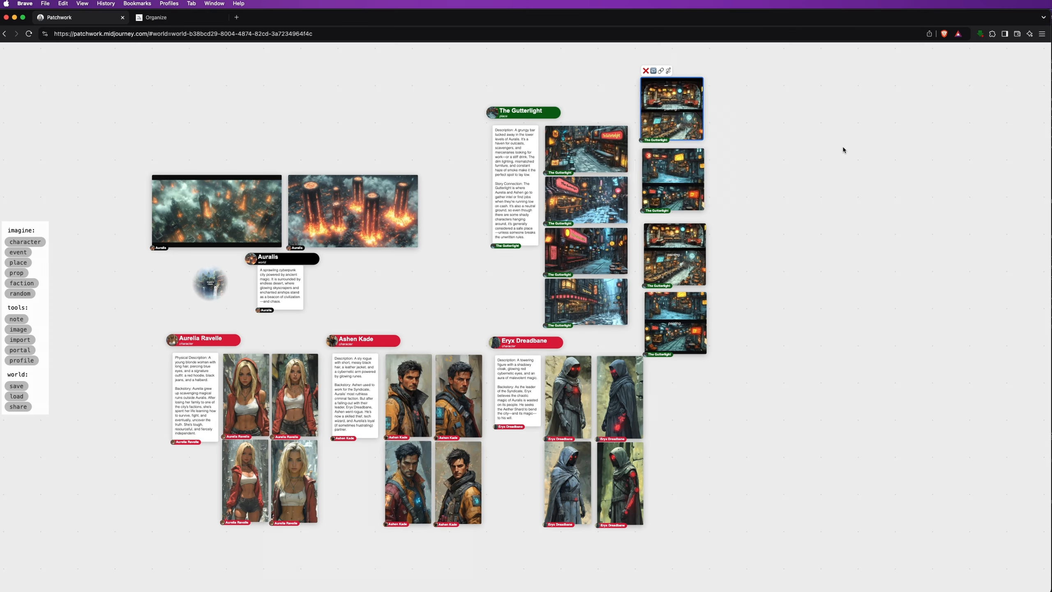
pyautogui.moveTo(680, 167); pyautogui.dragTo(670, 196)
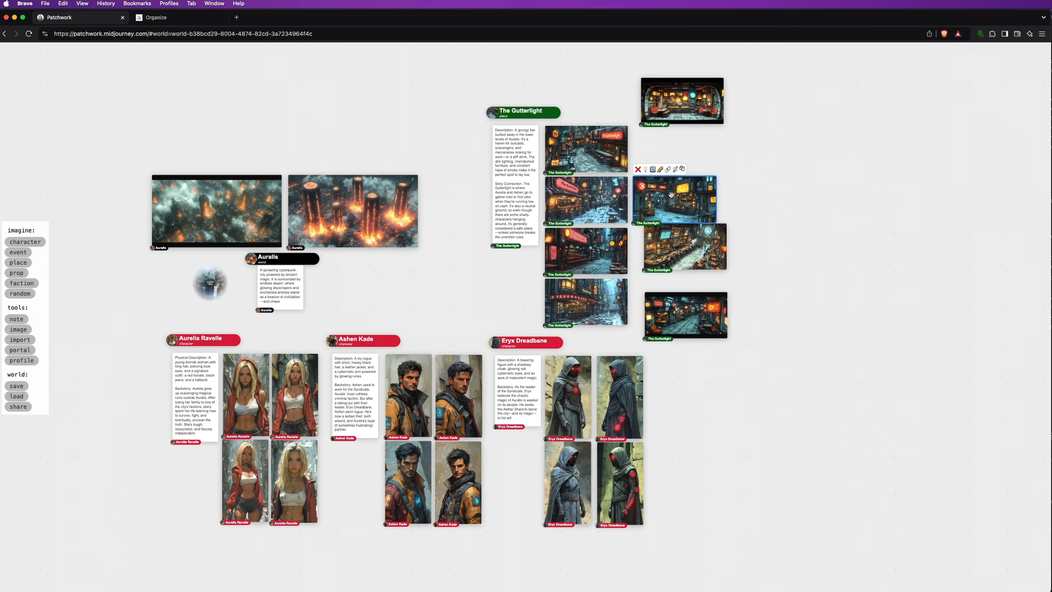
pyautogui.moveTo(685, 109); pyautogui.dragTo(676, 160)
pyautogui.moveTo(702, 240); pyautogui.dragTo(689, 244)
pyautogui.moveTo(705, 318); pyautogui.dragTo(691, 305)
# Pan and zoom across the canvas to review all eight Gutterlight images and other cards
pyautogui.scroll(10, 765, 234)
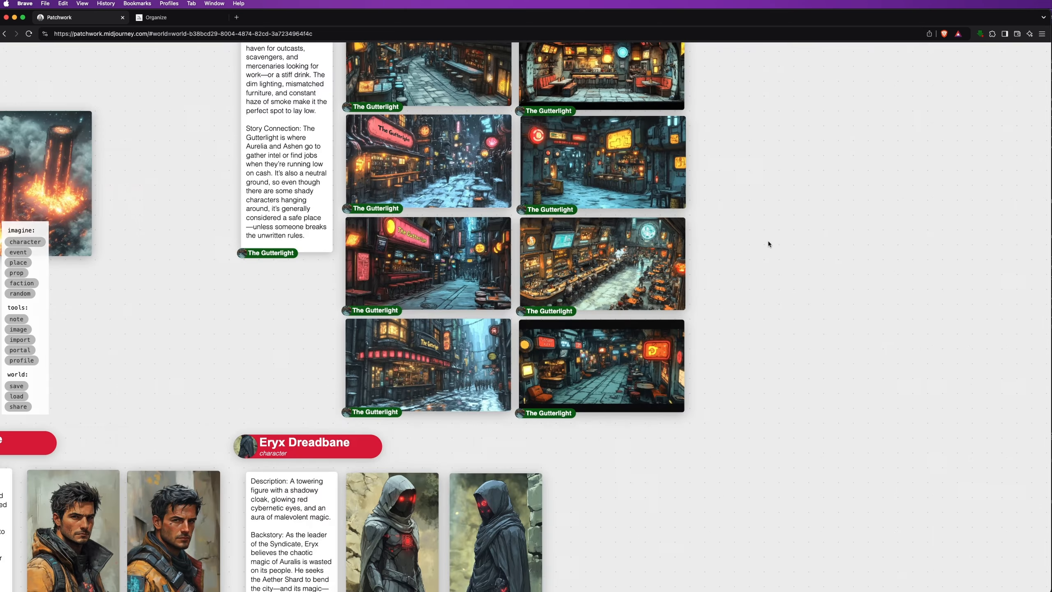
pyautogui.moveTo(787, 174); pyautogui.dragTo(914, 283)
pyautogui.scroll(2, 480, 261)
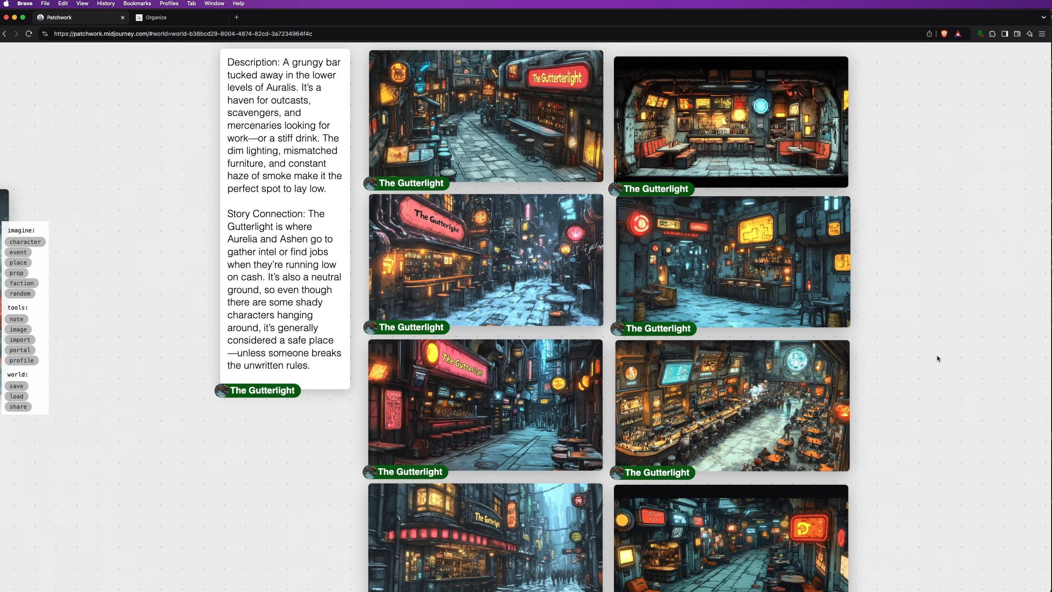
pyautogui.moveTo(928, 396); pyautogui.dragTo(925, 314)
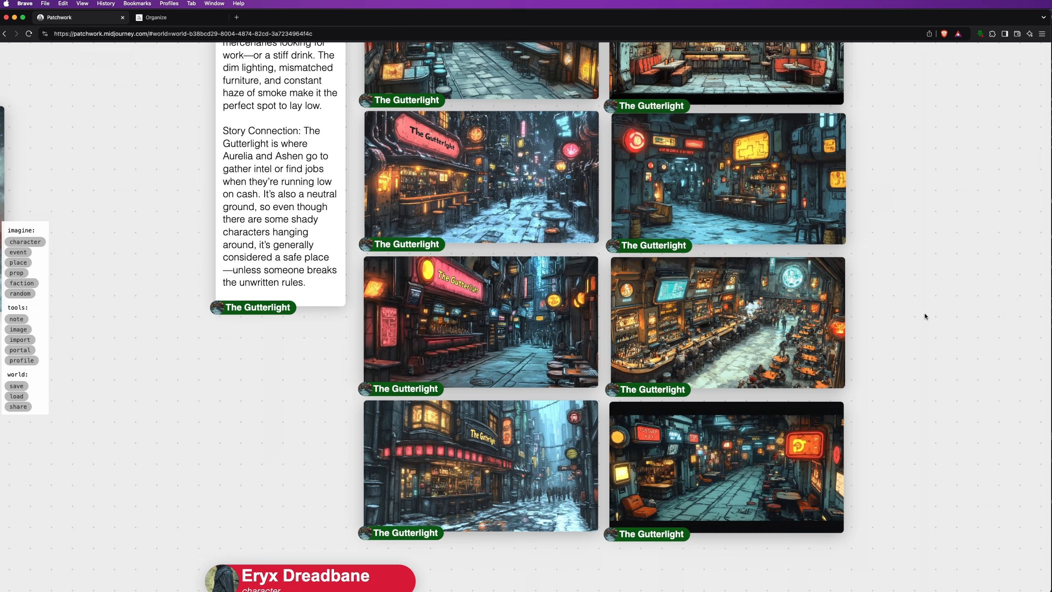
pyautogui.scroll(-9, 902, 339)
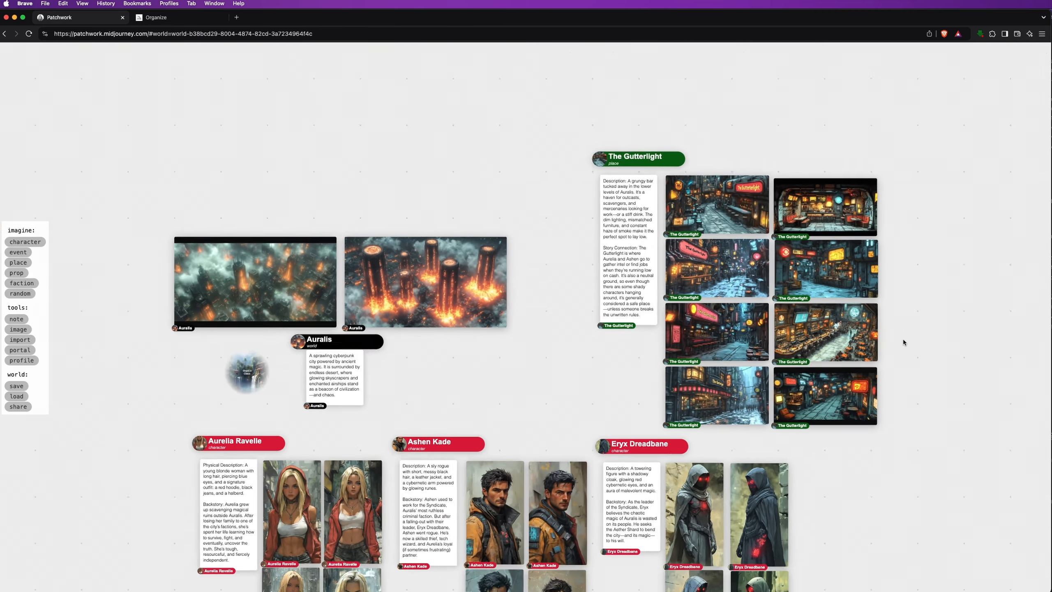
pyautogui.scroll(-1, 902, 339)
pyautogui.moveTo(926, 381); pyautogui.dragTo(763, 284)
pyautogui.scroll(-3, 765, 285)
# Add the Glowrift Bazaar place card, paste the market prompt, and paint four bazaar images
pyautogui.moveTo(826, 260); pyautogui.dragTo(773, 265)
pyautogui.click(18, 262)
pyautogui.click(717, 126)
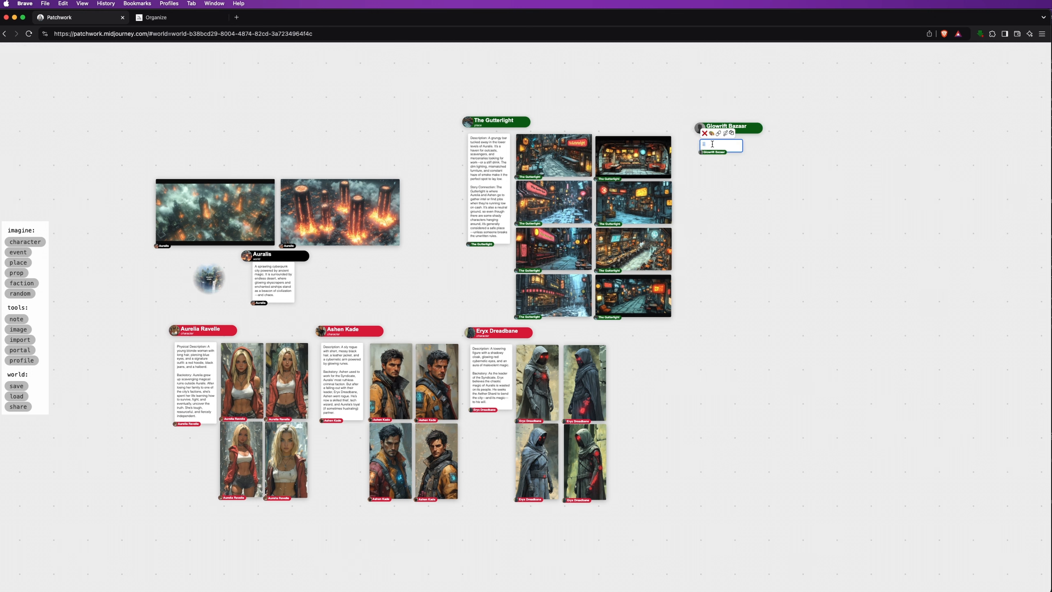
pyautogui.click(718, 133)
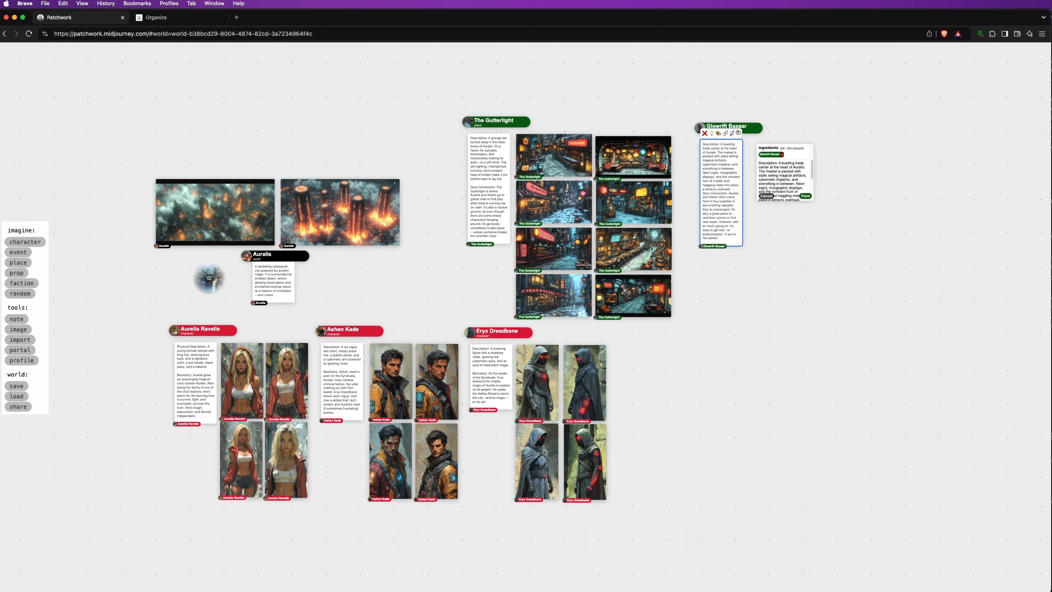
pyautogui.click(782, 179)
pyautogui.press('super+a')
pyautogui.write('A bustling crowded trade center at the heart of the fantasy cyberpunk city of Auralis. The market is packed with stalls selling magical artifacts, cybernetic implants, and everything in between. Neon signs, holographic displays, and the constant hum of chatter and haggling make this place a sensory overload --ar 16:9 --sref 437824 --s 750 --q 1')
pyautogui.click(806, 196)
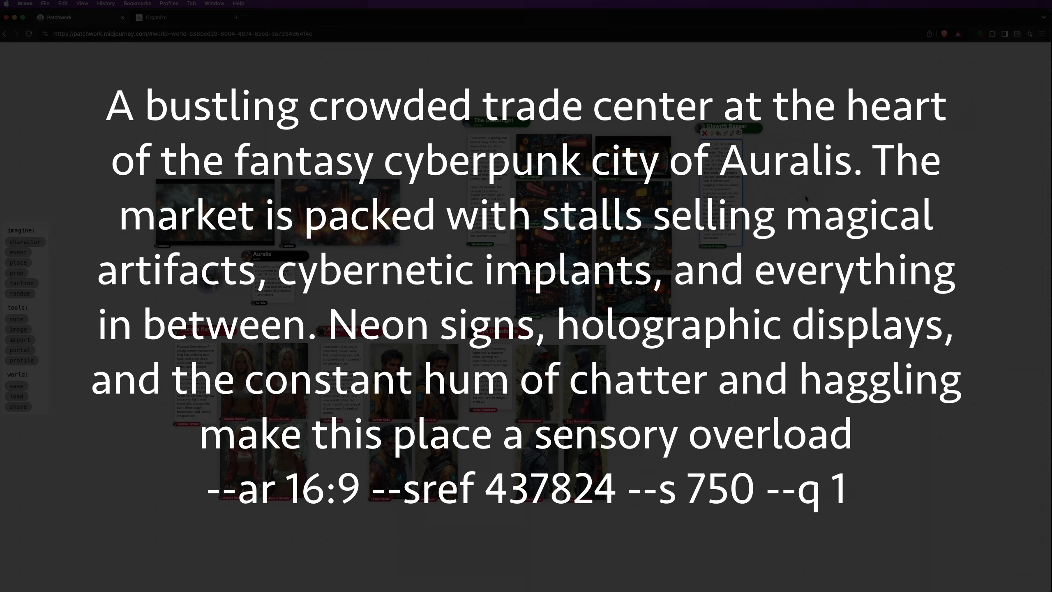
# Stack the four Glowrift Bazaar images in a column beside its description and move the group up-left
pyautogui.moveTo(789, 180); pyautogui.dragTo(789, 382)
pyautogui.moveTo(789, 180); pyautogui.dragTo(788, 312)
pyautogui.moveTo(789, 180); pyautogui.dragTo(785, 241)
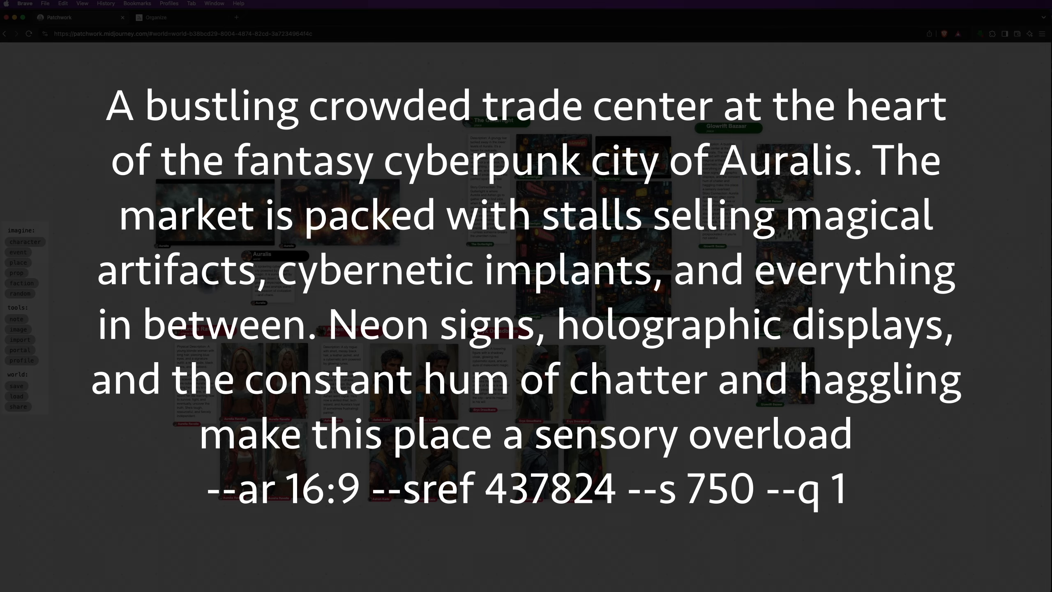
pyautogui.moveTo(801, 169); pyautogui.dragTo(793, 164)
pyautogui.moveTo(804, 226); pyautogui.dragTo(796, 200)
pyautogui.moveTo(793, 297); pyautogui.dragTo(783, 251)
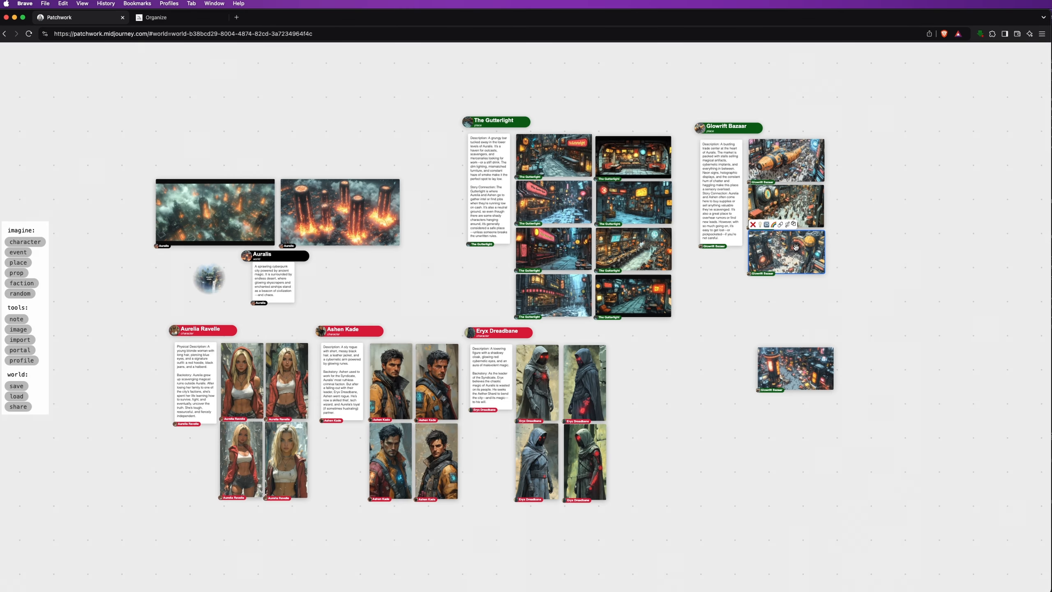
pyautogui.moveTo(795, 368); pyautogui.dragTo(782, 297)
pyautogui.moveTo(699, 127); pyautogui.dragTo(683, 124)
pyautogui.click(861, 159)
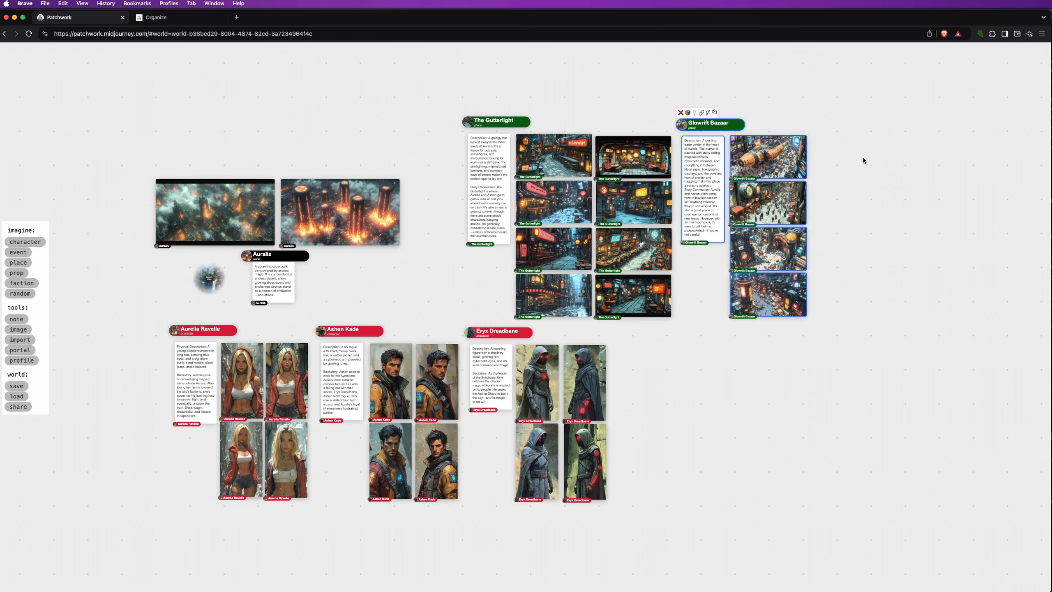
pyautogui.scroll(5, 861, 159)
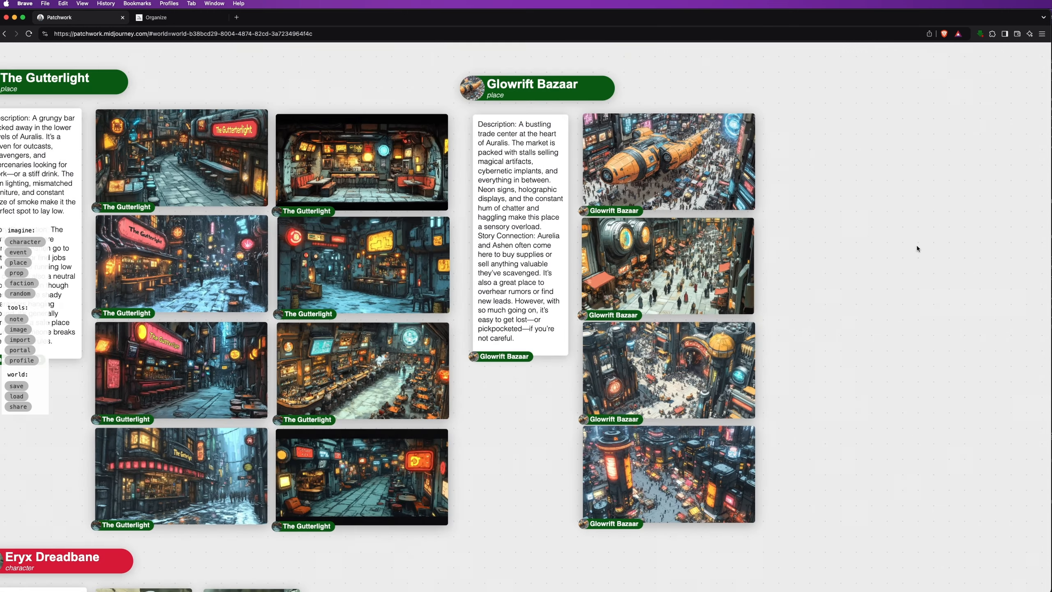
pyautogui.moveTo(916, 245); pyautogui.dragTo(564, 237)
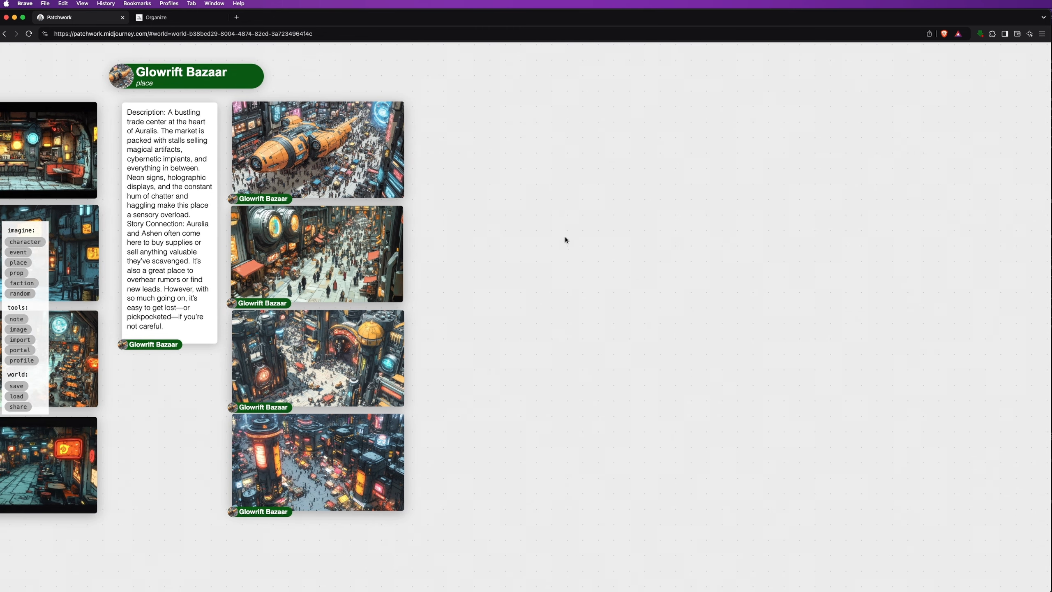
pyautogui.click(18, 262)
# Add 'The Crimson Vault' place card with its pasted casino description and Story Connection paragraph
pyautogui.click(424, 73)
pyautogui.click(471, 78)
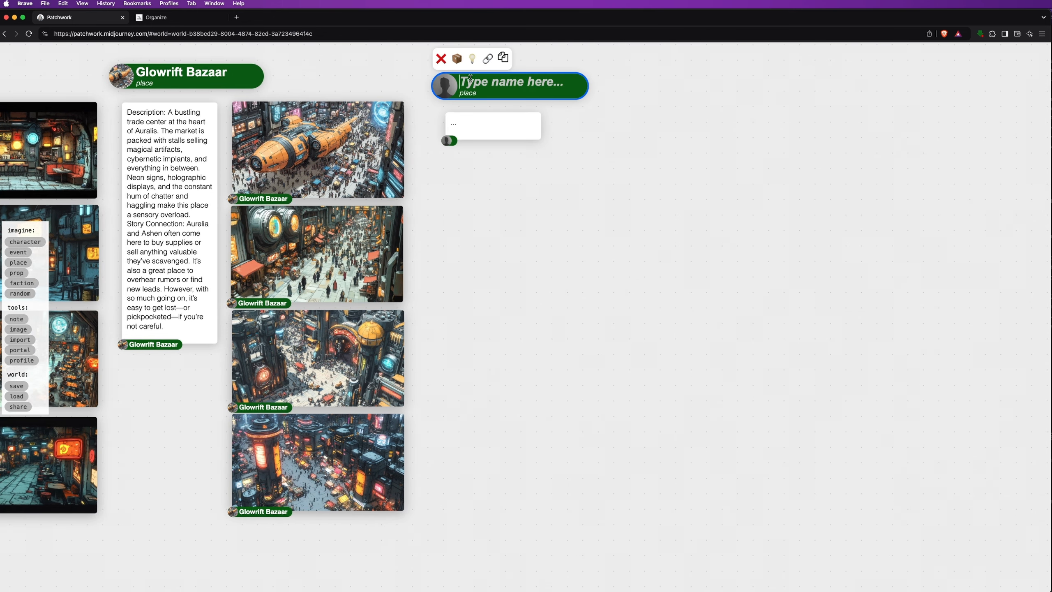
pyautogui.write('The Crimson Vault')
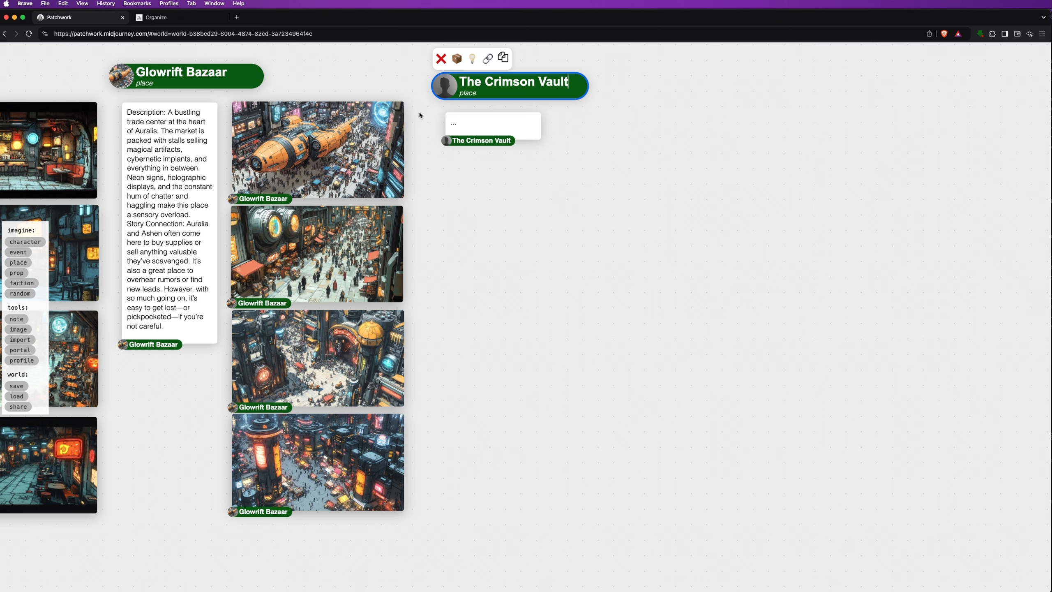
pyautogui.click(458, 122)
pyautogui.write('Description: A glamorous, high-tech casino where fortunes are won, and secrets are sold. The Mirage is all sleek chrome, holographic displays, and opulent lighting. But behind the glitz and glamour lies a darker side, with shady deals and hidden agendas playing out in the private suites. Story Connection: The Crimson Vault is one of Eryx Dreadbane’s strongholds, making it a dangerous place for Aurelia and Ashen. But when they need critical information—or an opportunity to disrupt Eryx’s plans—they’re willing to take the risk.')
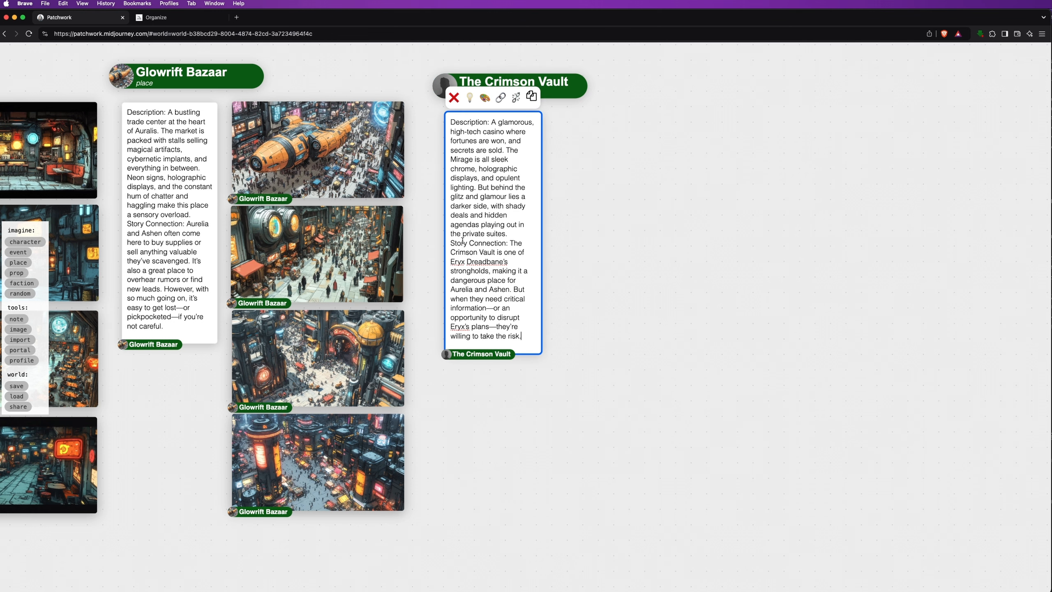
pyautogui.press('Return')
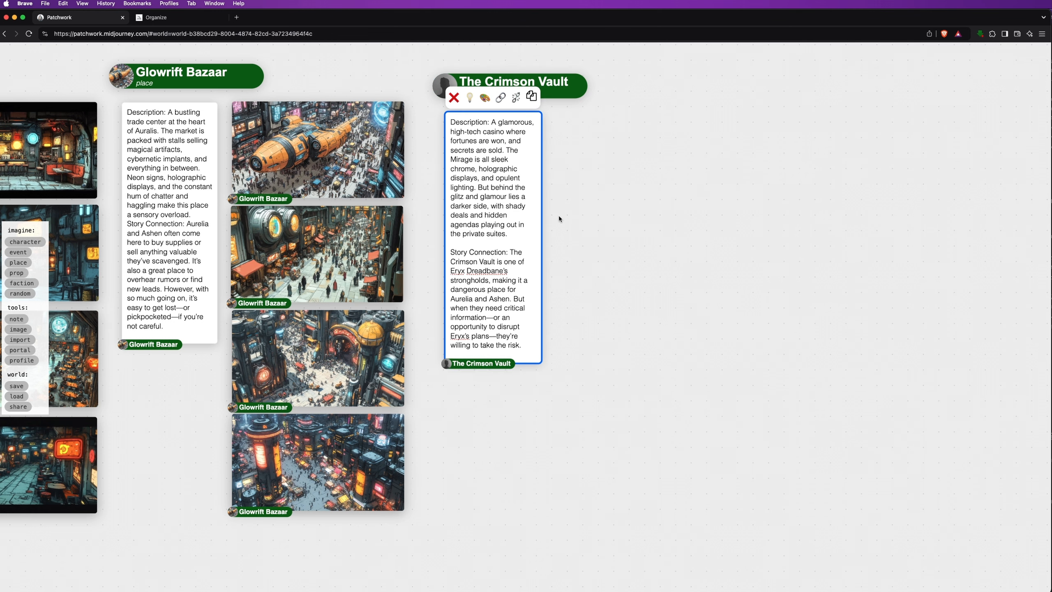
# Draw an image frame beside the note and paint the exterior casino prompt
pyautogui.click(483, 100)
pyautogui.moveTo(555, 112); pyautogui.dragTo(685, 242)
pyautogui.press('super+a')
pyautogui.write('Exterior shot of a glamorous, fantasy cyberpunk casino named "The Crimson Vault". The Mirage is all sleek chrome, holographic displays --ar 16:9 --sref 437824 --s 750 --q 1')
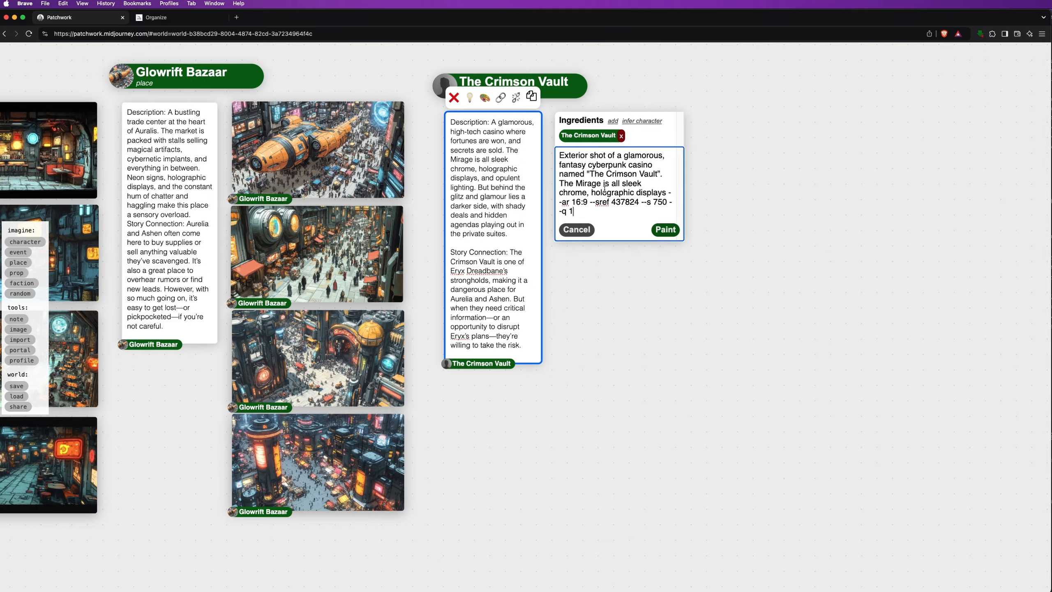
pyautogui.click(666, 230)
# Draw a second image frame and fill it with the interior casino prompt
pyautogui.click(484, 99)
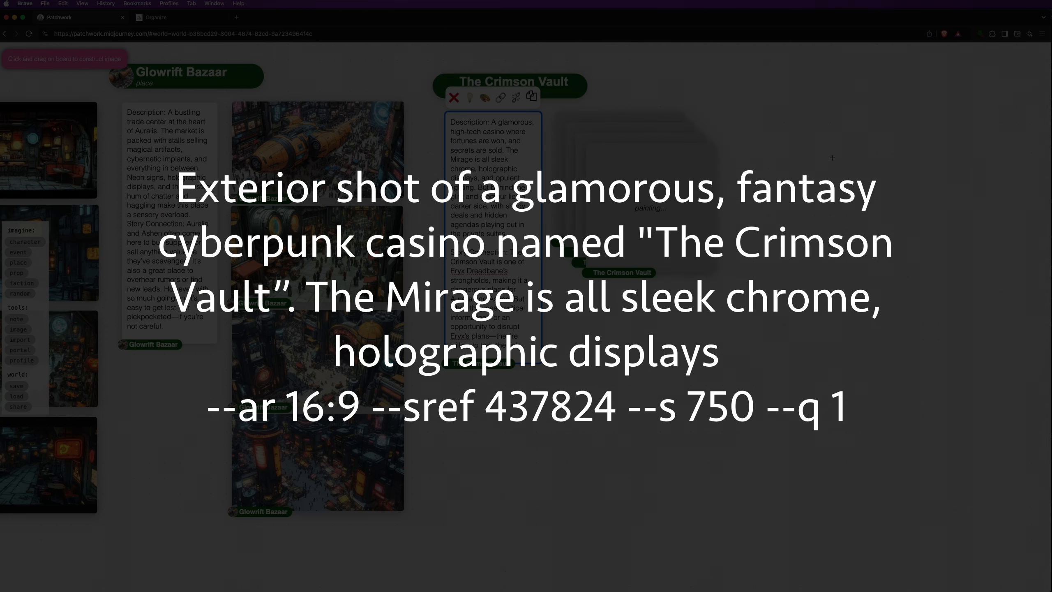
pyautogui.moveTo(830, 120); pyautogui.dragTo(959, 250)
pyautogui.press('super+a')
pyautogui.press('super+v')
pyautogui.click(941, 238)
# Stack four Crimson Vault images into one column beside the description
pyautogui.moveTo(636, 232); pyautogui.dragTo(616, 524)
pyautogui.moveTo(627, 234)
pyautogui.mouseDown()
pyautogui.moveTo(629, 313)
pyautogui.moveTo(608, 424)
pyautogui.mouseUp()
pyautogui.moveTo(628, 162)
pyautogui.mouseDown()
pyautogui.moveTo(618, 256)
pyautogui.moveTo(617, 160)
pyautogui.mouseUp()
pyautogui.moveTo(624, 250); pyautogui.dragTo(616, 246)
pyautogui.moveTo(624, 363); pyautogui.dragTo(617, 357)
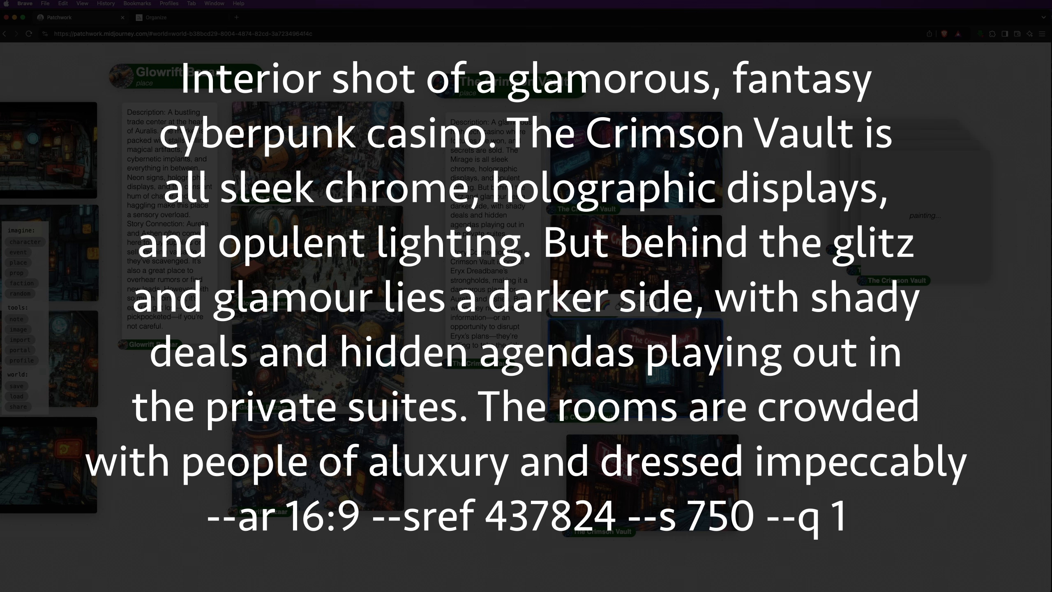
pyautogui.moveTo(630, 473); pyautogui.dragTo(613, 457)
# Line up the remaining four Crimson Vault images as a second column
pyautogui.moveTo(938, 220); pyautogui.dragTo(844, 406)
pyautogui.moveTo(928, 193); pyautogui.dragTo(815, 182)
pyautogui.moveTo(854, 383); pyautogui.dragTo(813, 362)
pyautogui.moveTo(872, 472); pyautogui.dragTo(812, 465)
pyautogui.moveTo(987, 338); pyautogui.dragTo(616, 333)
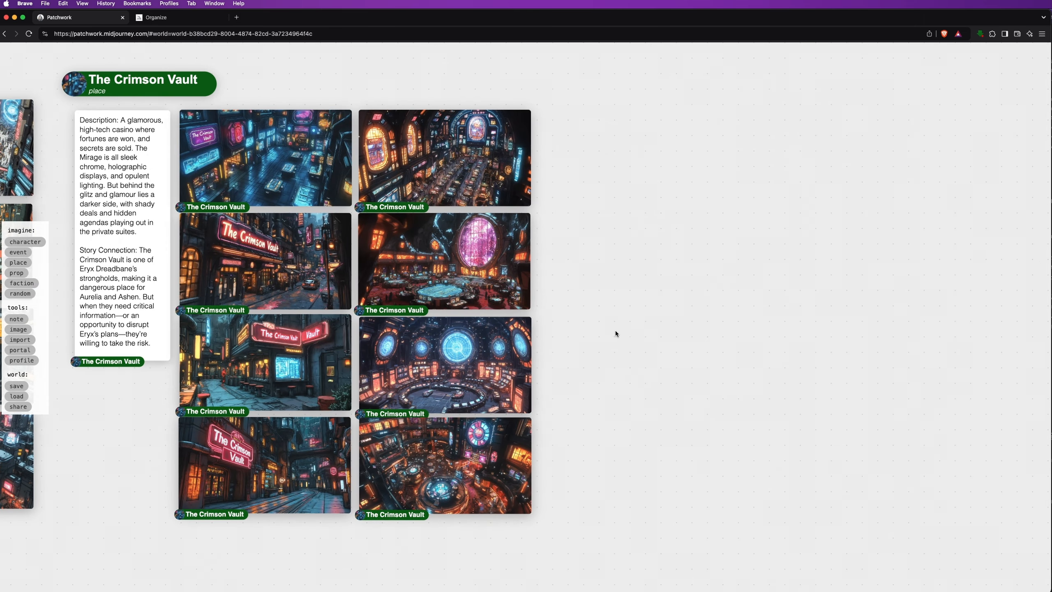
pyautogui.click(18, 262)
pyautogui.click(557, 88)
# Name the new place card 'Ruins (The Bleeding Vaults)'
pyautogui.click(624, 95)
pyautogui.write('Ruins (The Bleeding Vaults)')
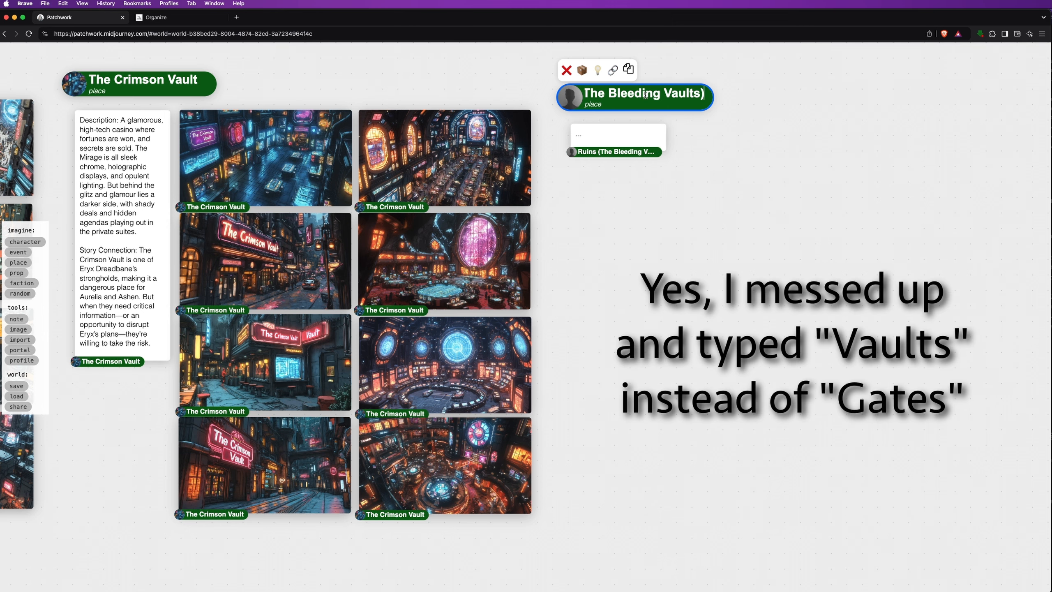
pyautogui.click(612, 133)
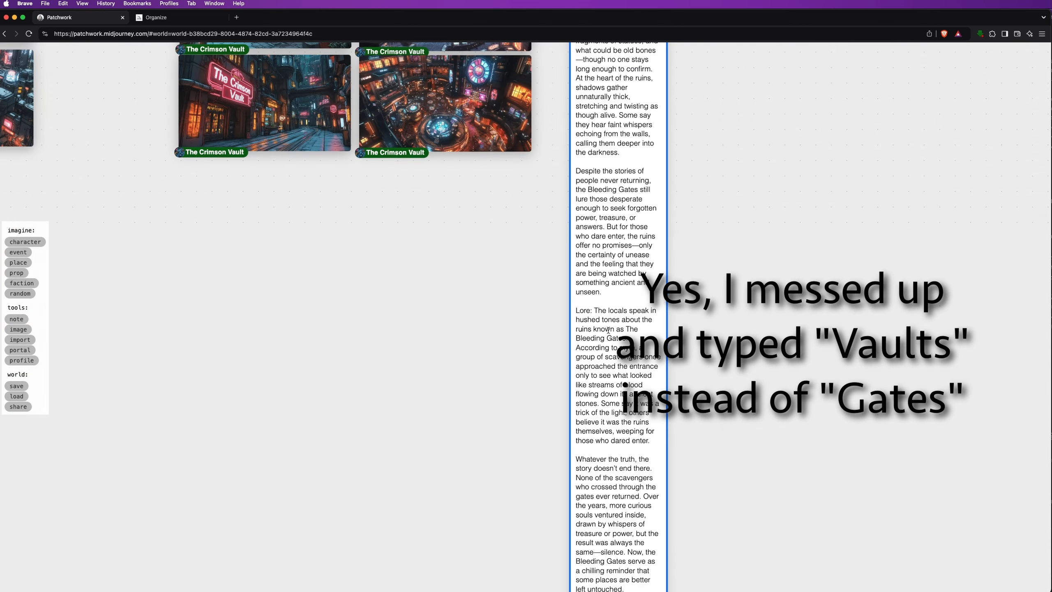
pyautogui.scroll(-5, 608, 329)
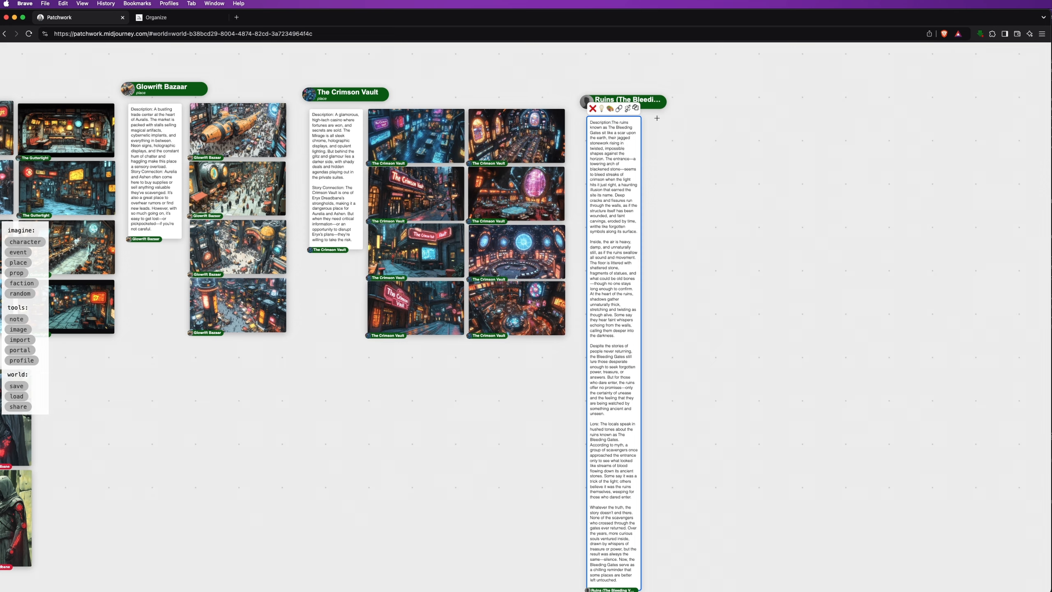
# Paint Ruins images from the pasted prepared prompt on the Ruins note
pyautogui.click(610, 109)
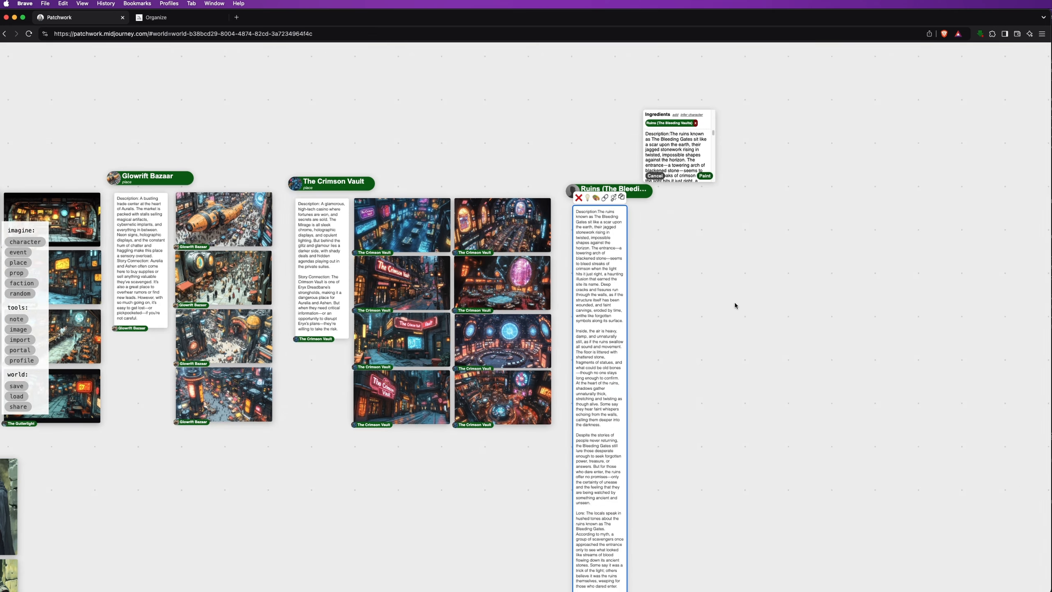
pyautogui.click(677, 154)
pyautogui.press('super+a')
pyautogui.write('Large ruins of an ancient temple with jagged stonework rising, twisted impossible shapes, Entrance with an arch of blackened stone with flowing crimson streaks, haunting. Deep cracks and fissures believed to hold ancient magic that sits on the outskirts of the fantasy cyberpunk city of Auralis --ar 16:9 --sref 437824 --s 750 --q 1')
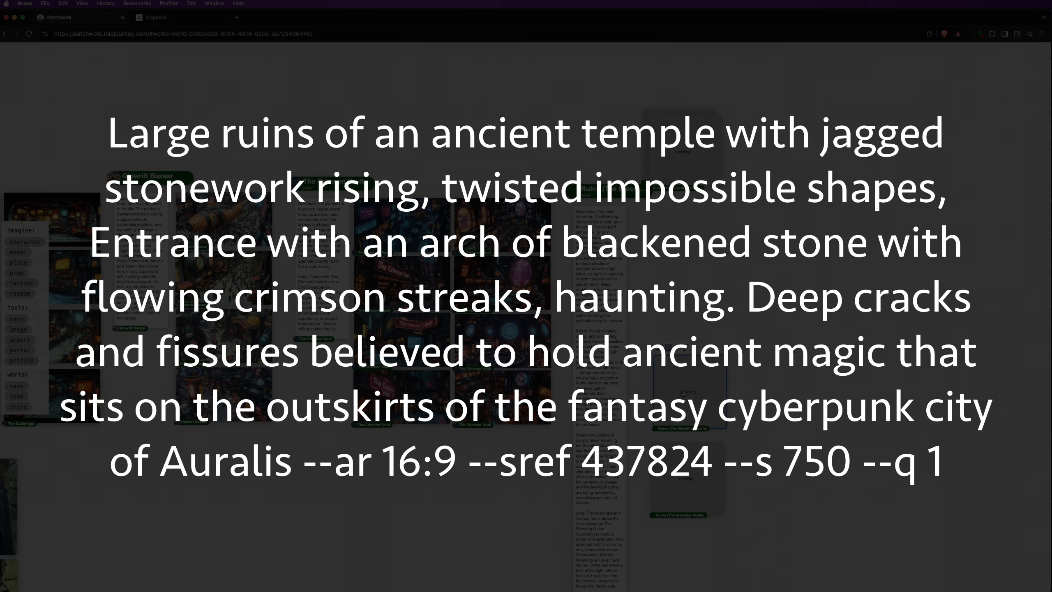
# Stack the four crimson-gated Ruins images in a column beside the note
pyautogui.moveTo(683, 393); pyautogui.dragTo(685, 390)
pyautogui.moveTo(684, 152); pyautogui.dragTo(694, 227)
pyautogui.scroll(5, 799, 279)
pyautogui.moveTo(814, 275); pyautogui.dragTo(823, 211)
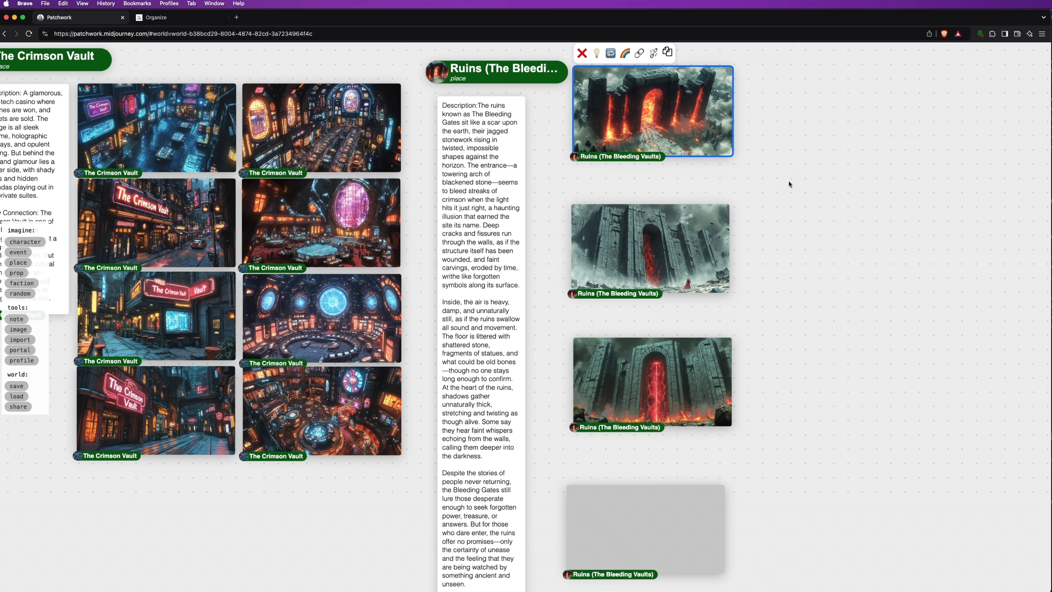
pyautogui.moveTo(684, 127); pyautogui.dragTo(643, 158)
pyautogui.moveTo(681, 249); pyautogui.dragTo(643, 237)
pyautogui.moveTo(698, 383); pyautogui.dragTo(656, 332)
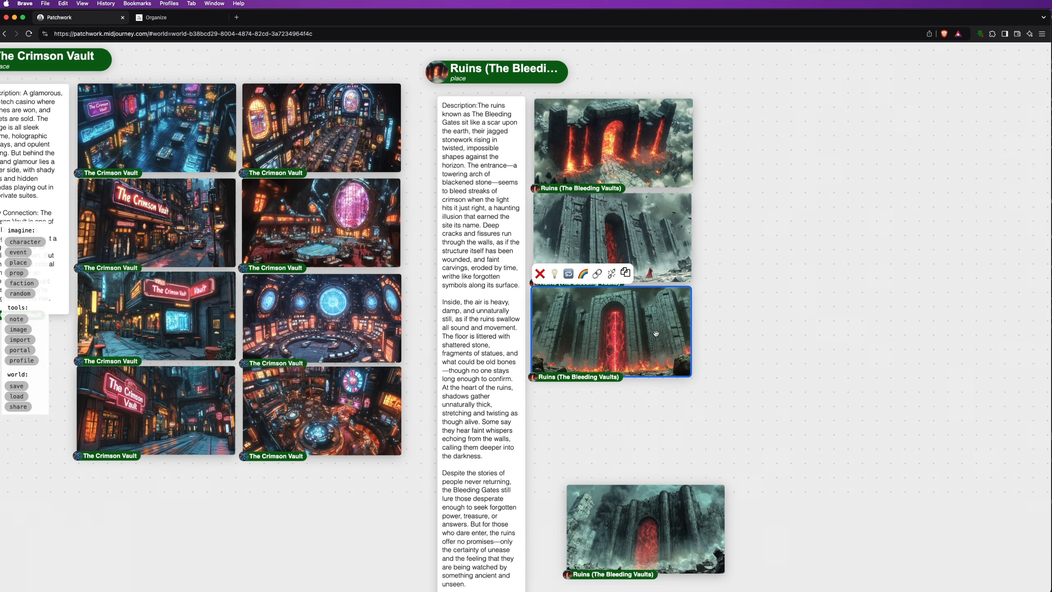
pyautogui.moveTo(663, 509); pyautogui.dragTo(628, 406)
pyautogui.moveTo(439, 68); pyautogui.dragTo(421, 57)
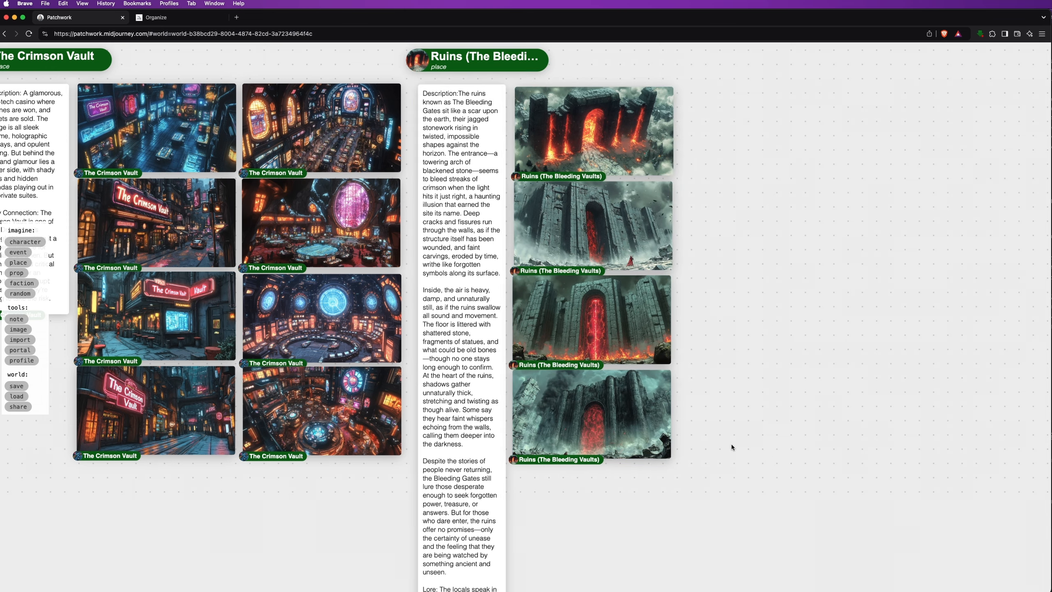
pyautogui.scroll(-10, 731, 445)
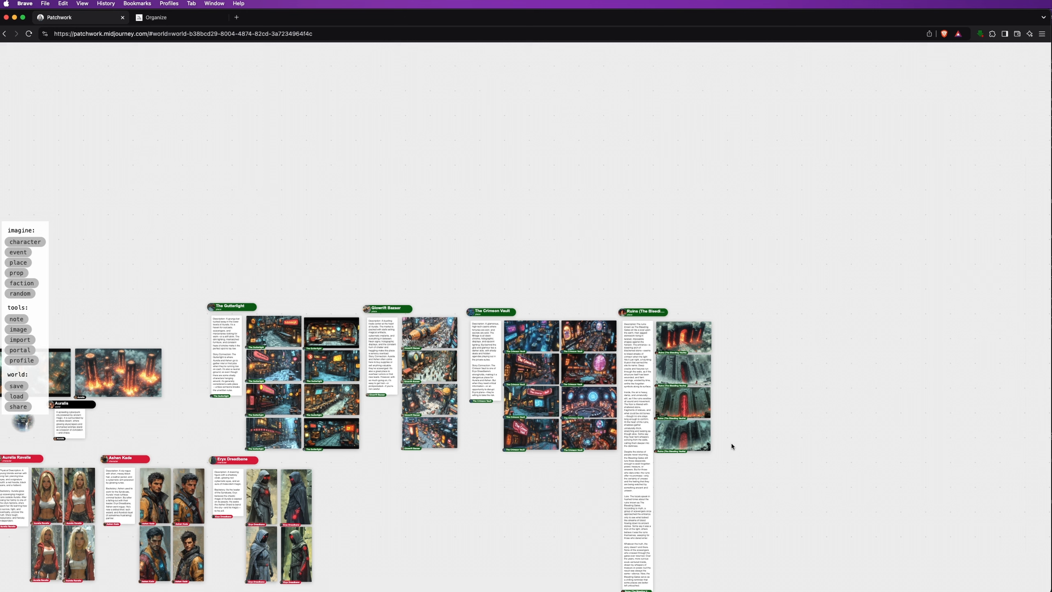
# Drag five scattered Gutterlight images out to empty spots around the board
pyautogui.moveTo(488, 477); pyautogui.dragTo(651, 342)
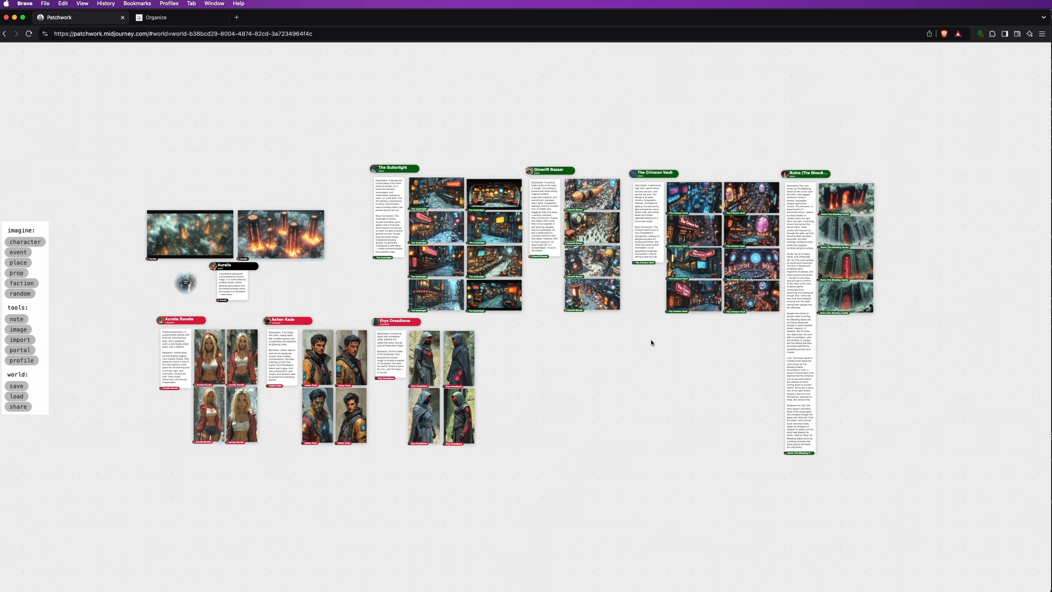
pyautogui.scroll(5, 411, 297)
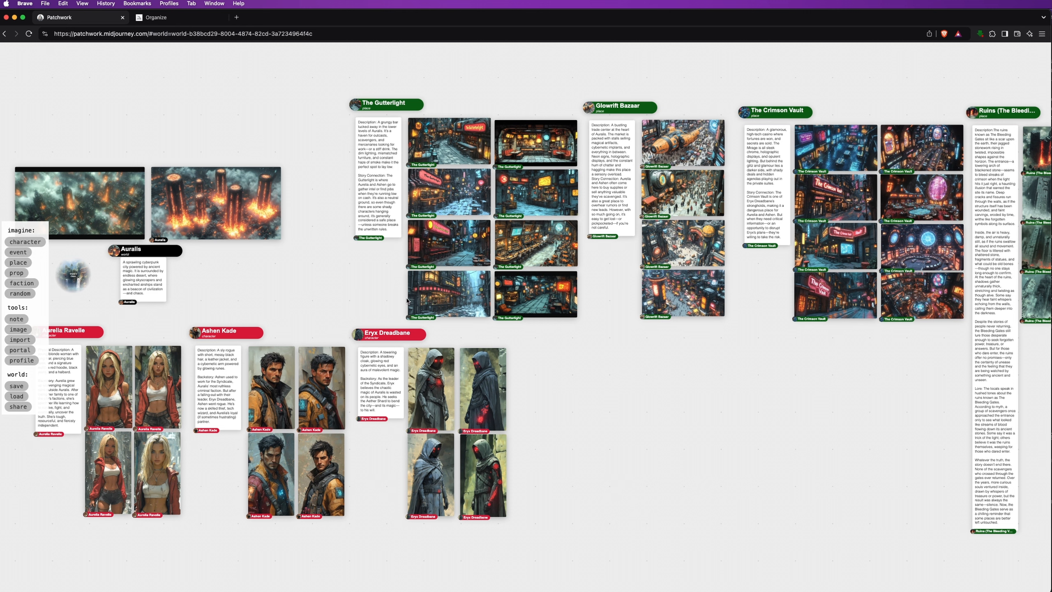
pyautogui.click(543, 289)
pyautogui.moveTo(544, 288); pyautogui.dragTo(881, 497)
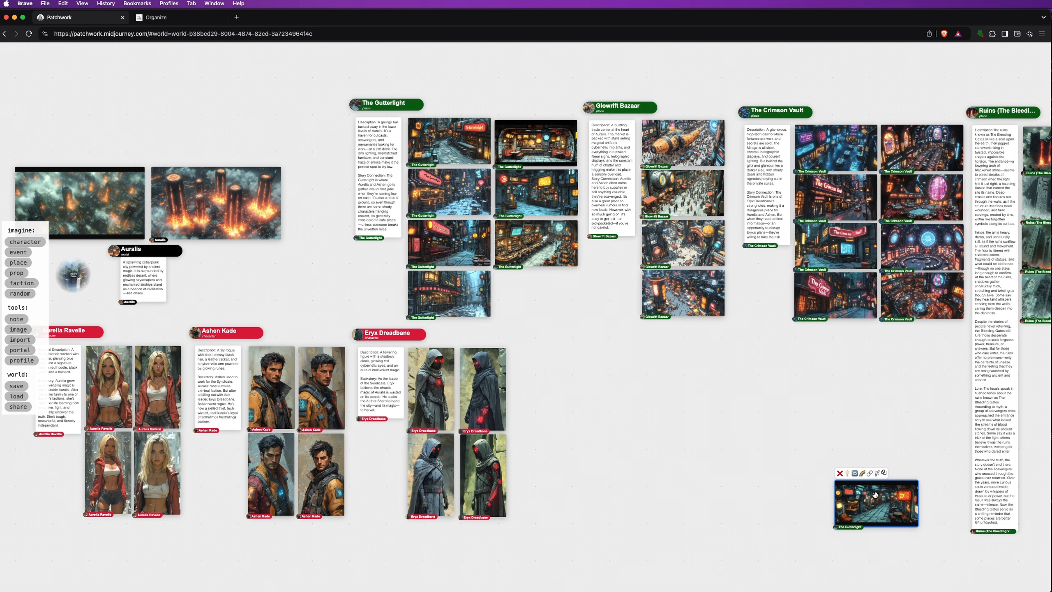
pyautogui.moveTo(552, 250); pyautogui.dragTo(773, 503)
pyautogui.moveTo(542, 211); pyautogui.dragTo(189, 578)
pyautogui.moveTo(477, 178); pyautogui.dragTo(104, 109)
pyautogui.moveTo(427, 252); pyautogui.dragTo(723, 402)
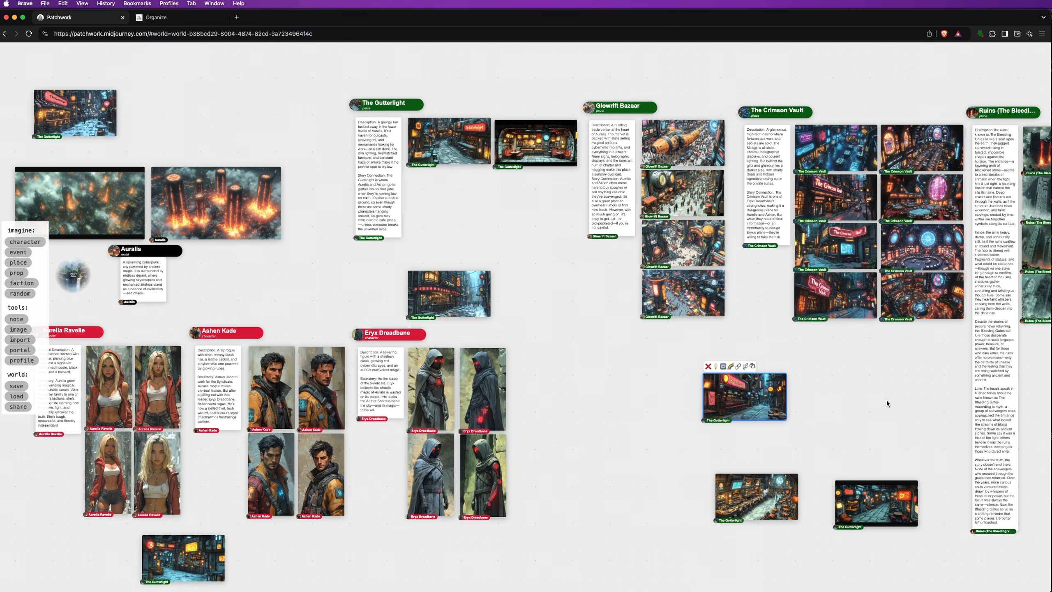
# Gather The Gutterlight's images into a grid and shift the group up-left
pyautogui.click(350, 105)
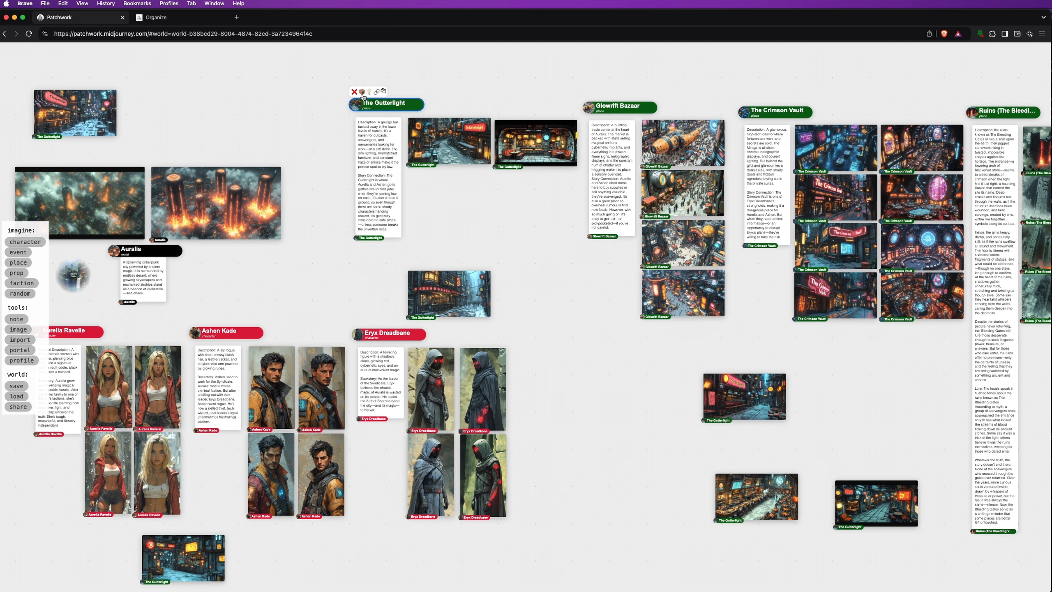
pyautogui.click(362, 93)
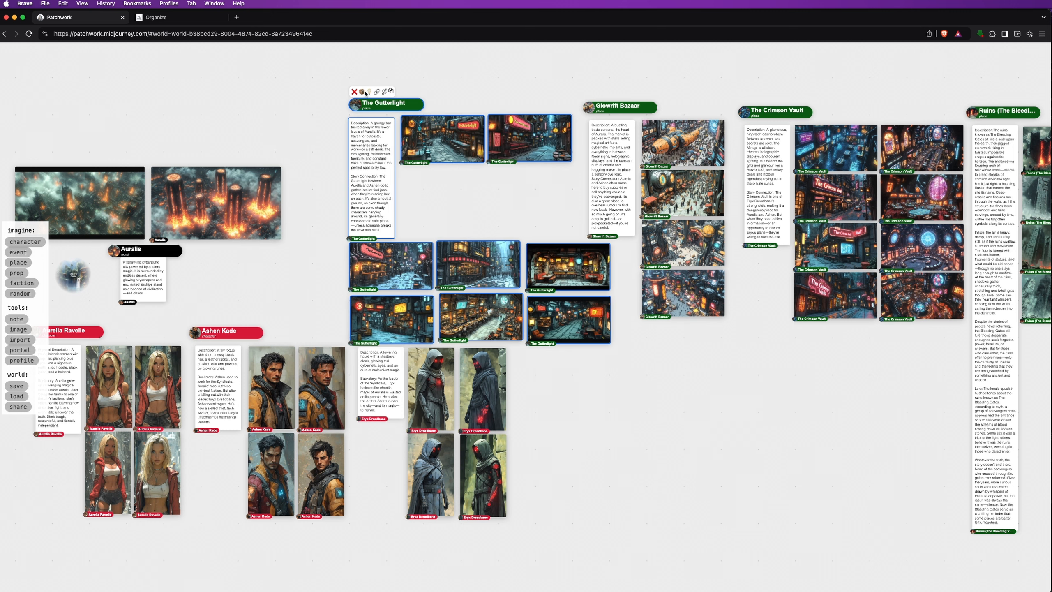
pyautogui.moveTo(356, 106); pyautogui.dragTo(305, 68)
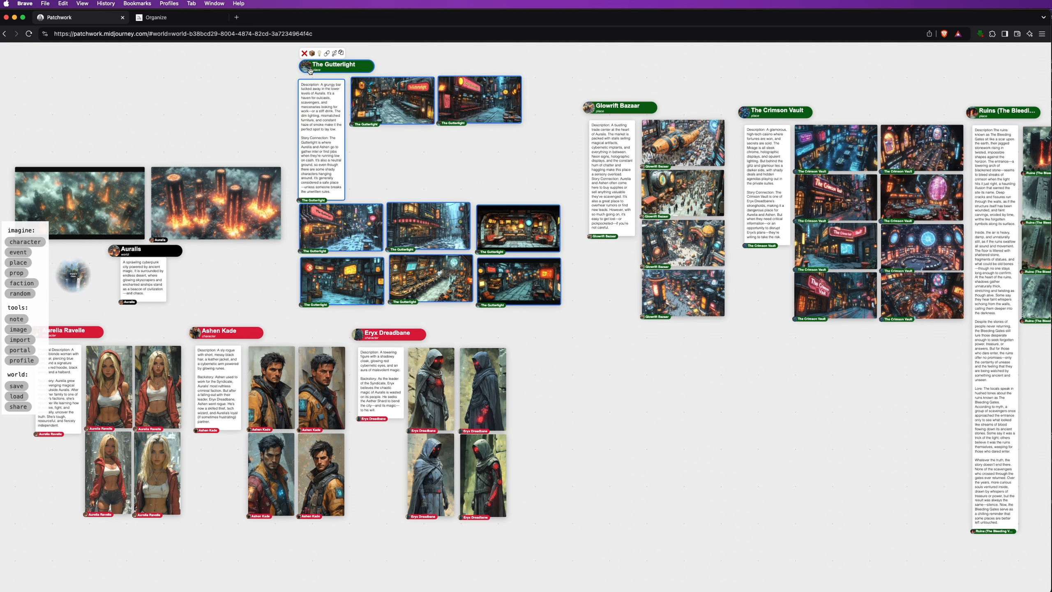
pyautogui.click(473, 154)
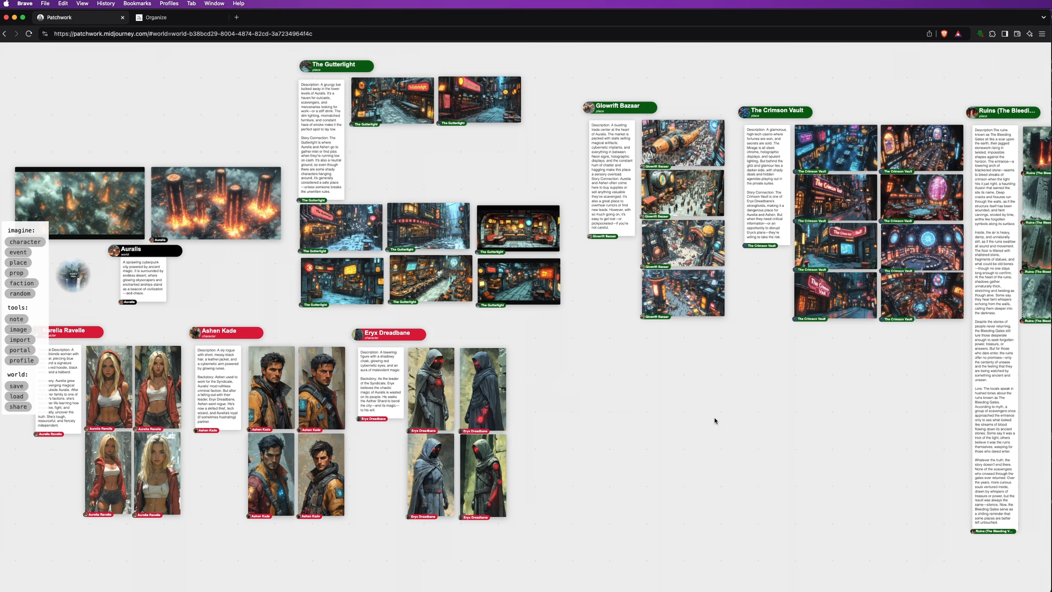
pyautogui.scroll(-2, 715, 427)
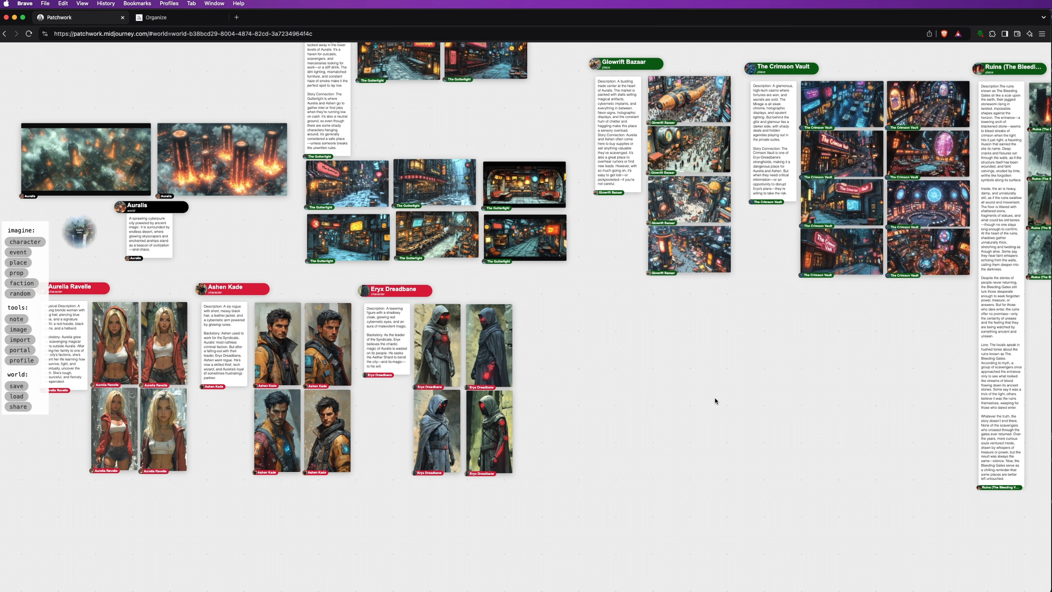
# Add a prop card named 'The Aether Shard' with its pasted description
pyautogui.click(16, 273)
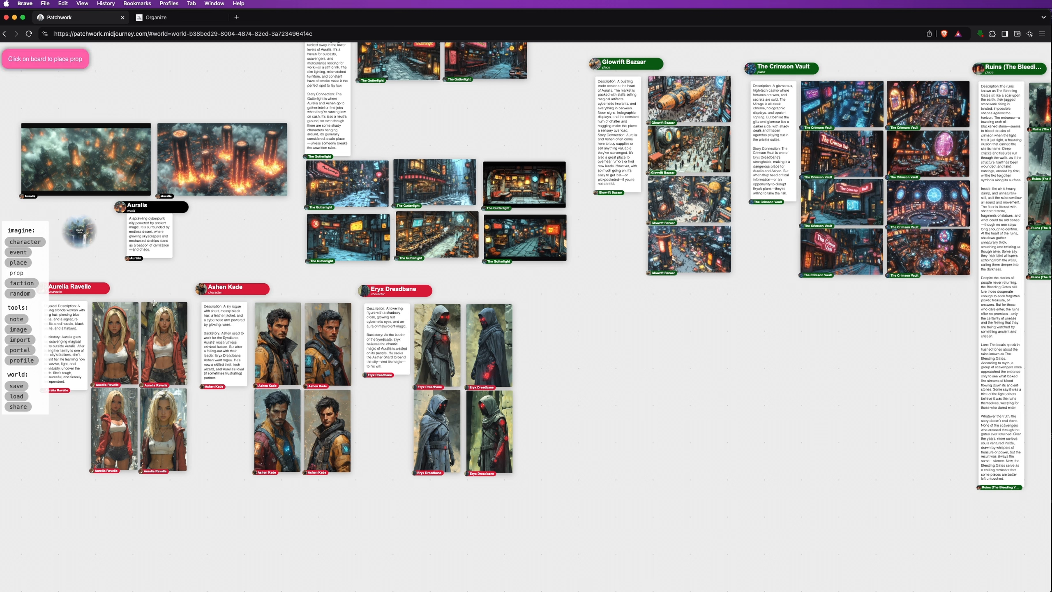
pyautogui.click(559, 333)
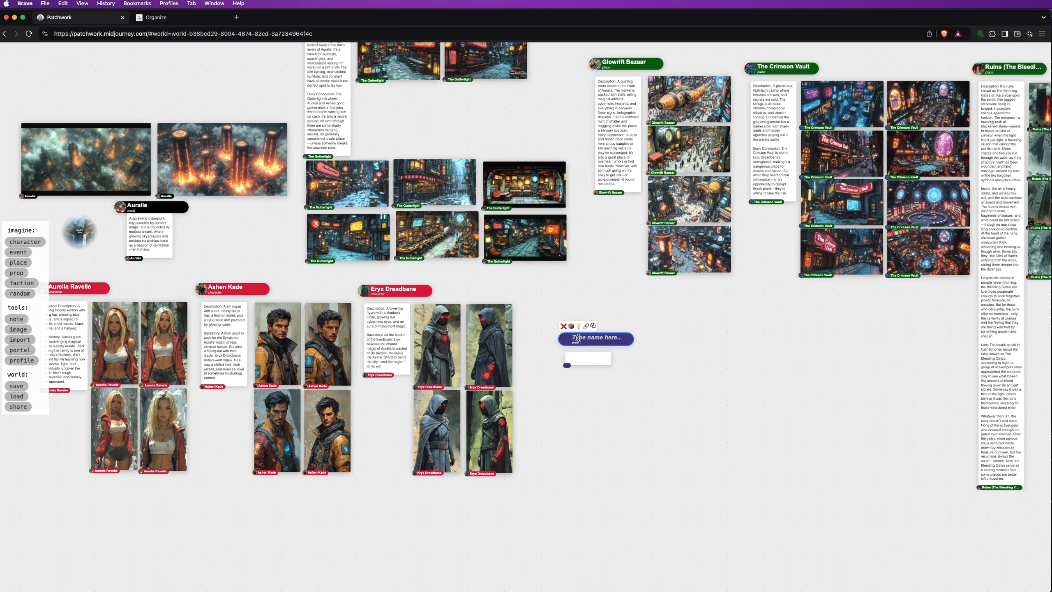
pyautogui.write('The Aether Shard')
pyautogui.press('Return')
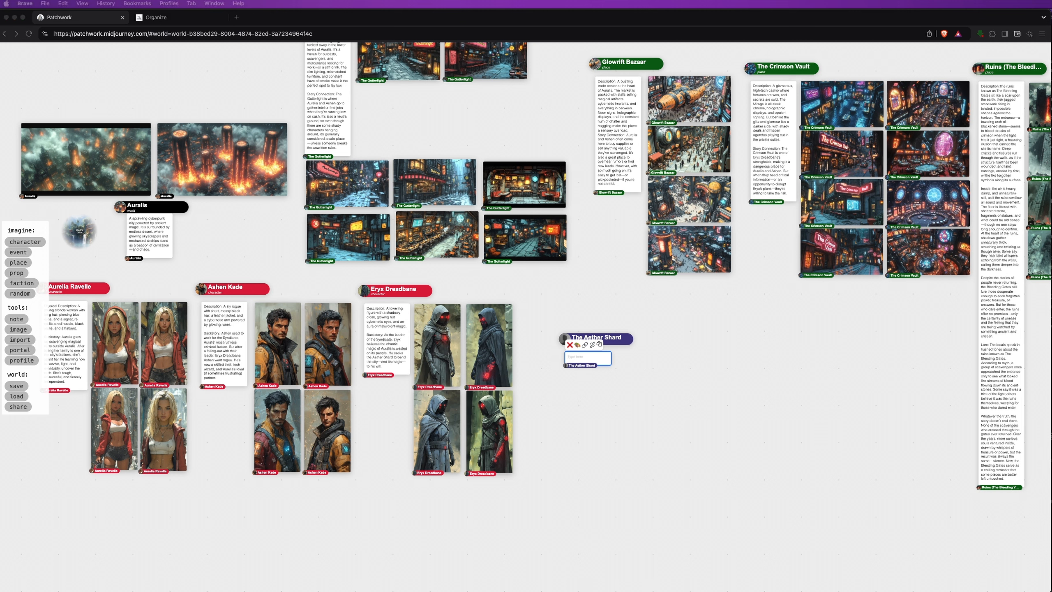
pyautogui.click(576, 358)
pyautogui.write("A crystalline fragment humming with ancient energy, believed to be the source of Auralis' magic. Its wielder could gain unimaginable power—or destroy the city entirely.")
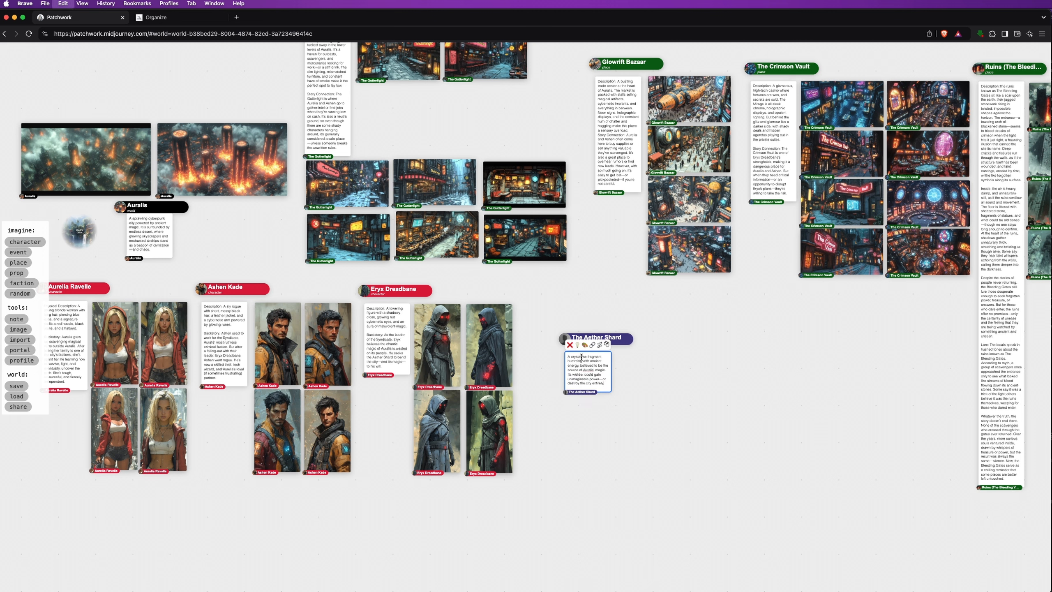
# Paint images for The Aether Shard from the longer pasted prompt
pyautogui.click(585, 345)
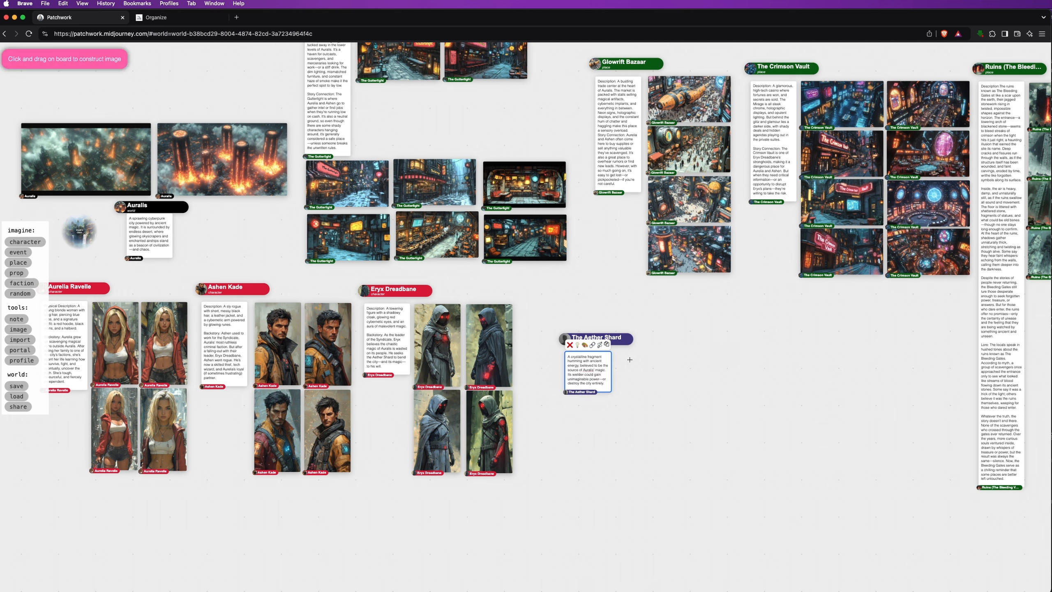
pyautogui.moveTo(626, 356); pyautogui.dragTo(689, 418)
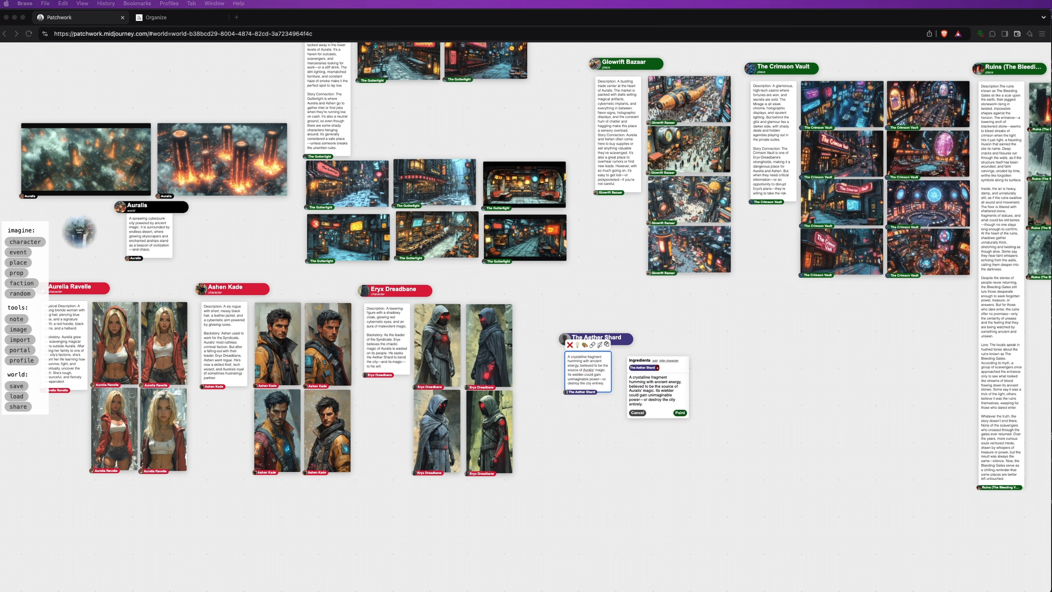
pyautogui.click(652, 408)
pyautogui.click(654, 393)
pyautogui.press('super+a')
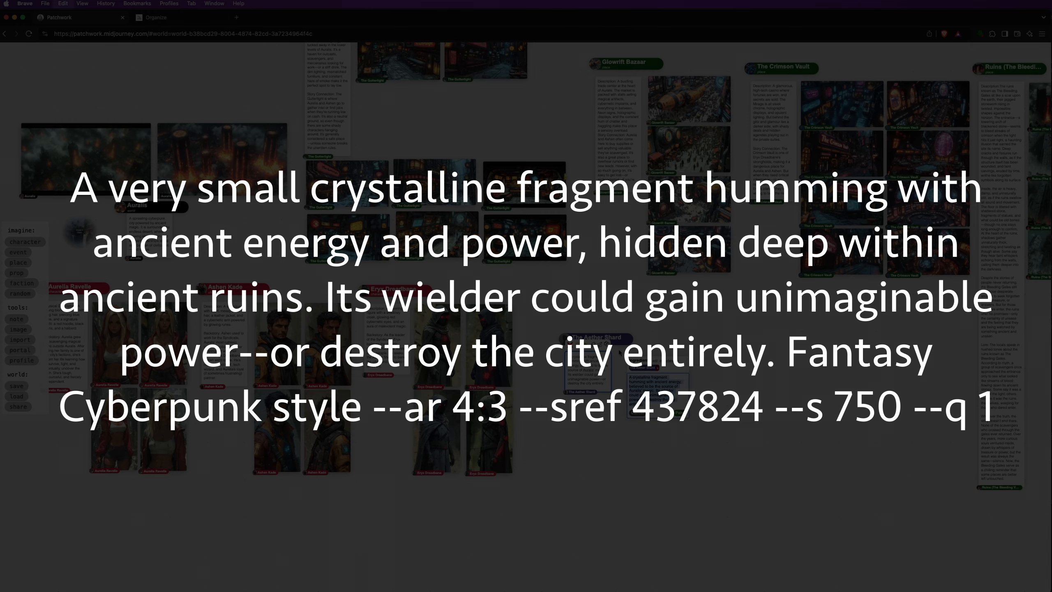
pyautogui.write('A very small crystalline fragment humming with ancient energy and power, hidden deep within ancient ruins. Its wielder could gain unimaginable power--or destroy the city entirely. Fantasy Cyberpunk style --ar 4:3 --sref 437824 --s 750 --q 1')
pyautogui.click(681, 413)
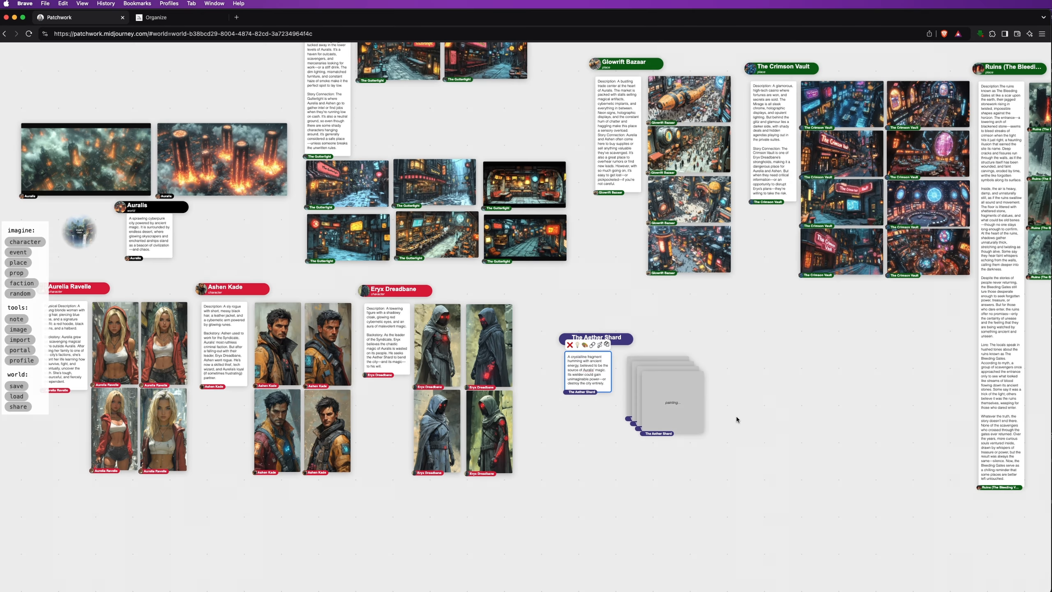
# Gather The Aether Shard's four images into a grid beside the card
pyautogui.moveTo(692, 417); pyautogui.dragTo(743, 403)
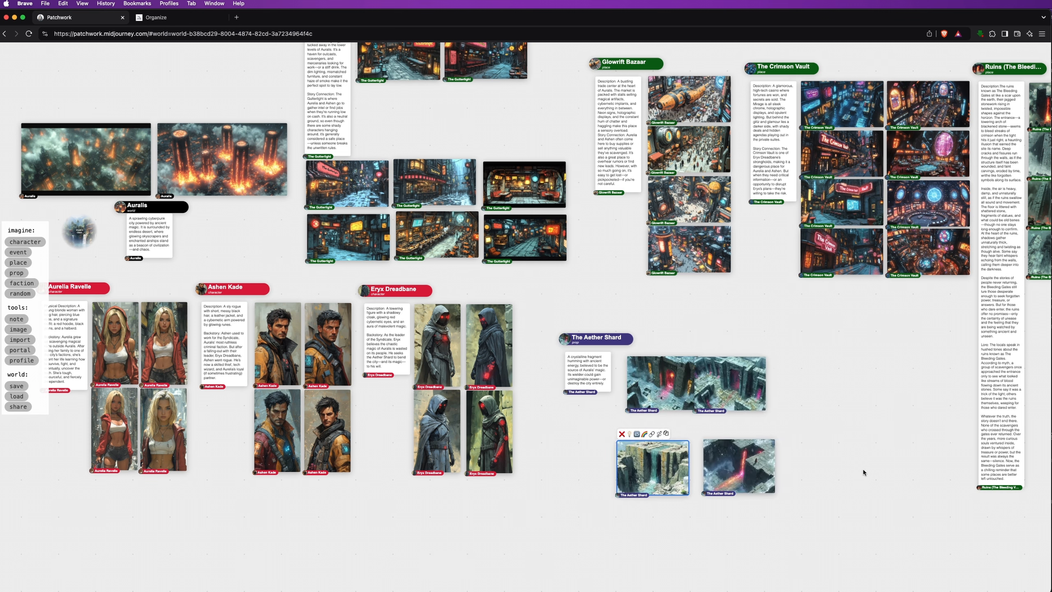
pyautogui.click(565, 340)
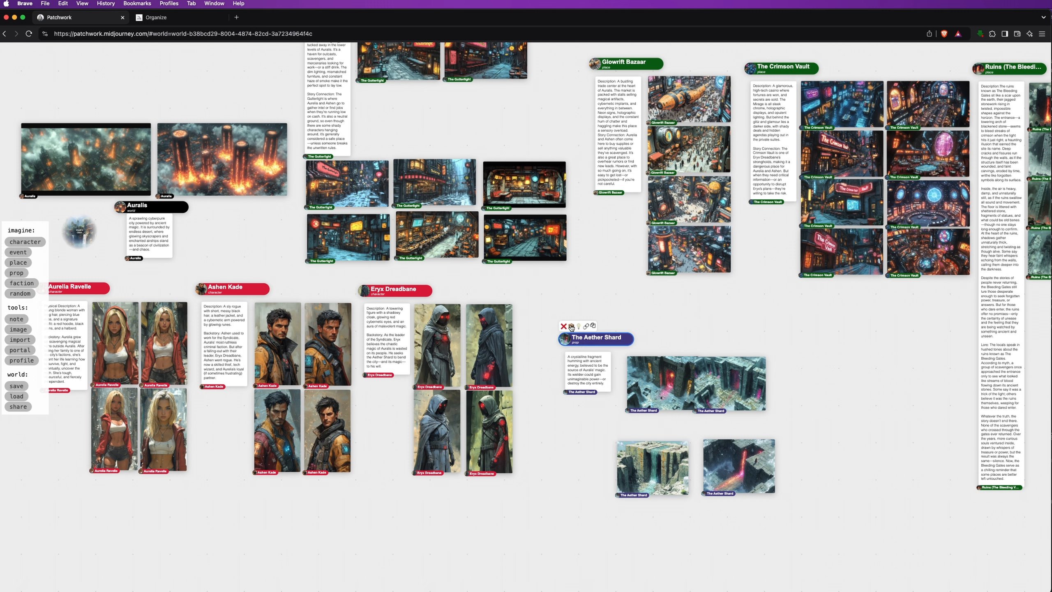
pyautogui.click(572, 326)
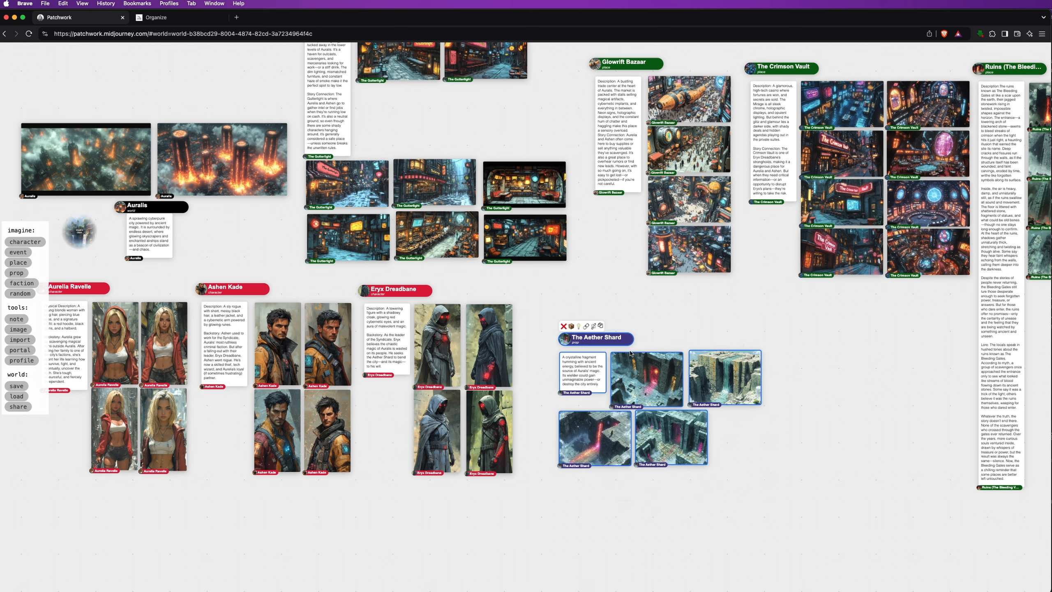
pyautogui.click(777, 445)
pyautogui.scroll(5, 770, 460)
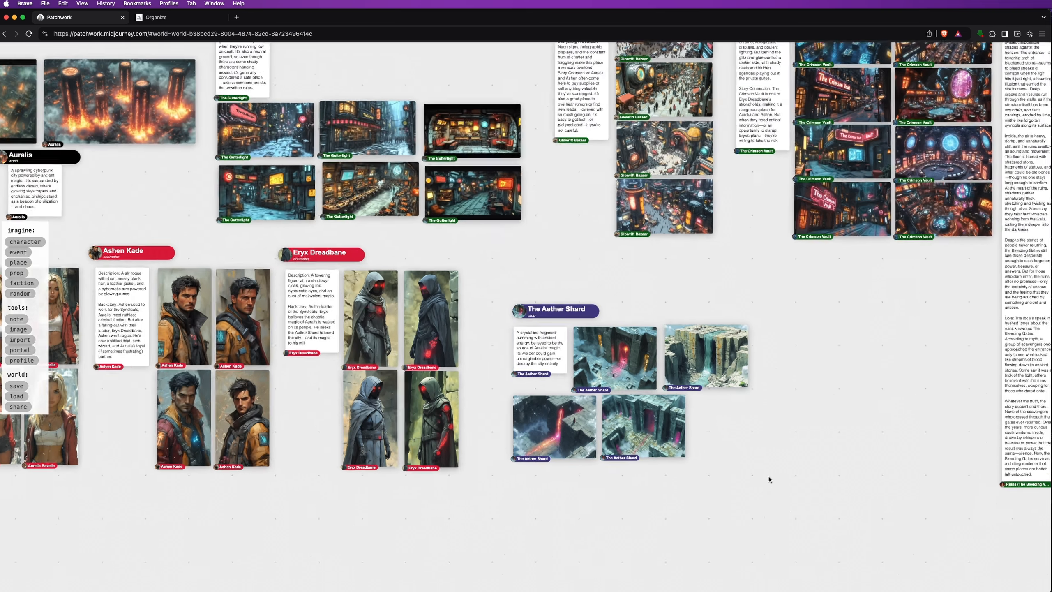
pyautogui.scroll(2, 704, 414)
pyautogui.moveTo(699, 377); pyautogui.dragTo(830, 401)
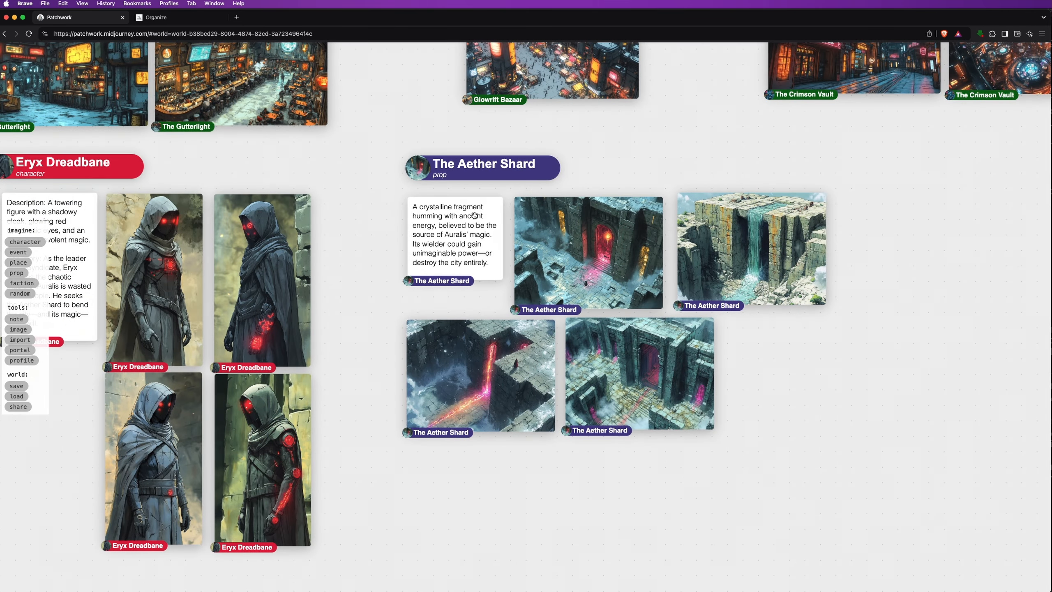
# Paste the crystal-shard prompt, delete the stray spaceship image, and paint new images
pyautogui.click(503, 213)
pyautogui.click(755, 378)
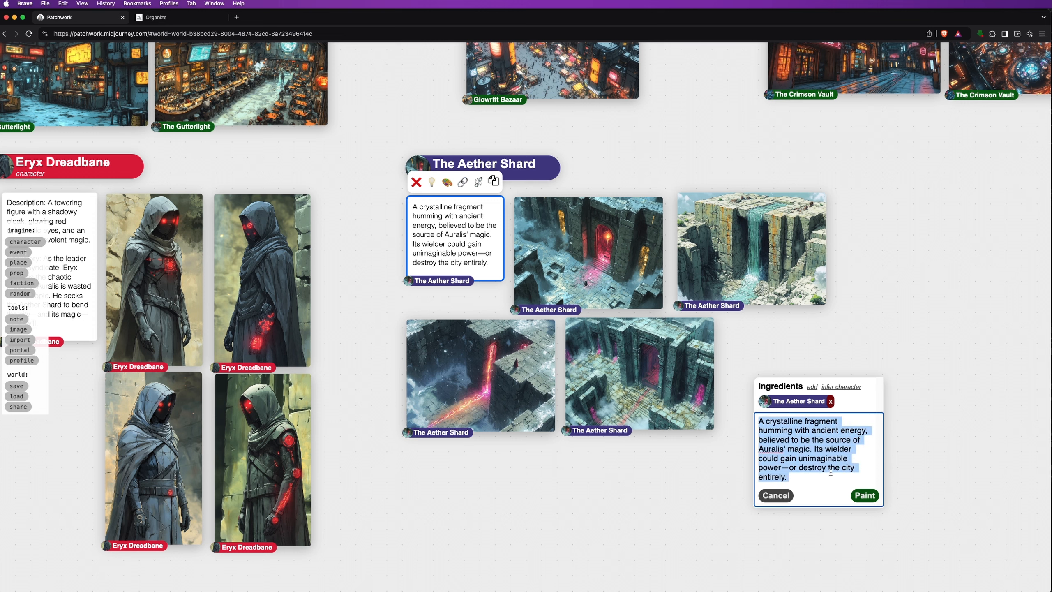
pyautogui.write('A small glowing crystal shard humming with ancient energy and power, hidden in a dark ancient room, sitting on a small pedestal. Fantasy Cyberpunk style. --ar 4:3 --sref 437824 --s 750 --q 1')
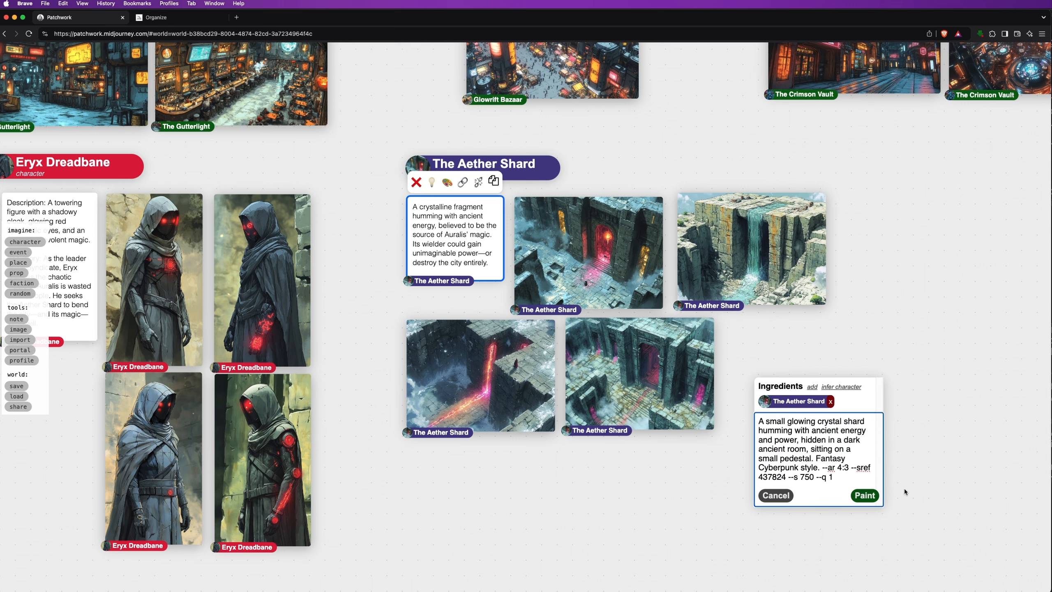
pyautogui.click(860, 486)
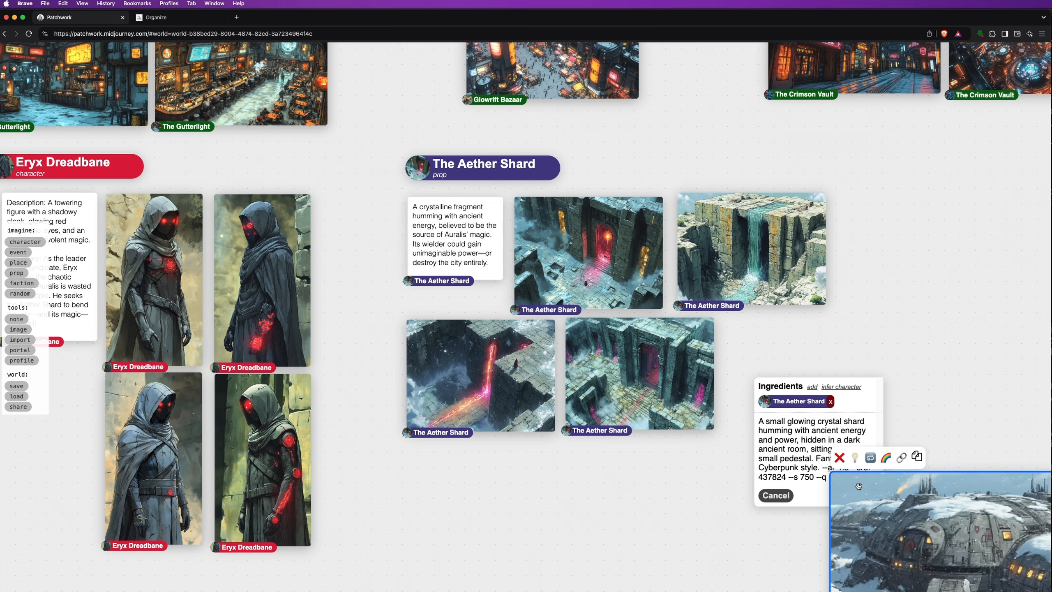
pyautogui.click(839, 458)
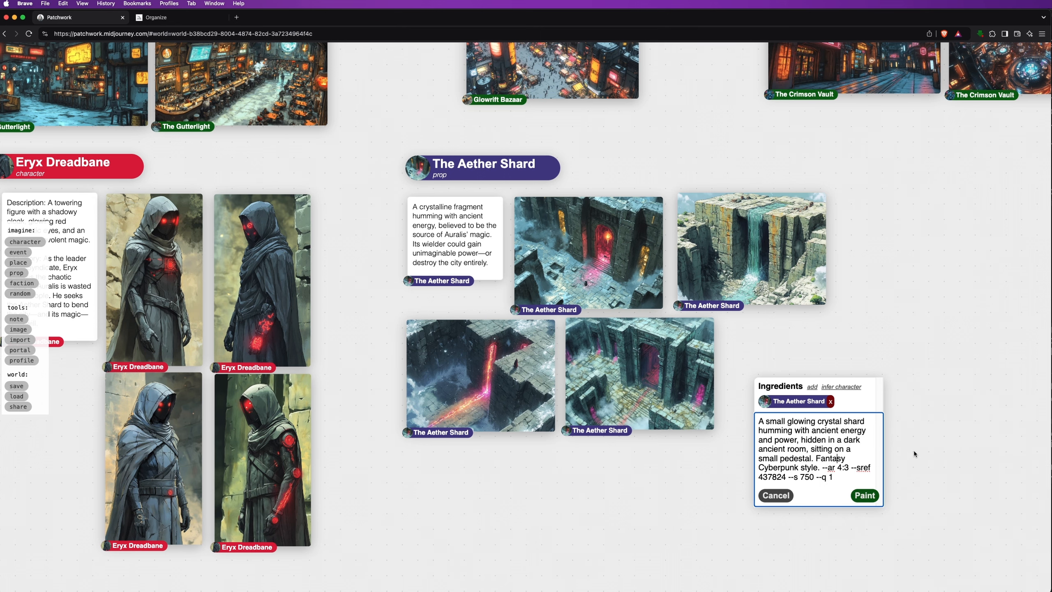
pyautogui.click(869, 495)
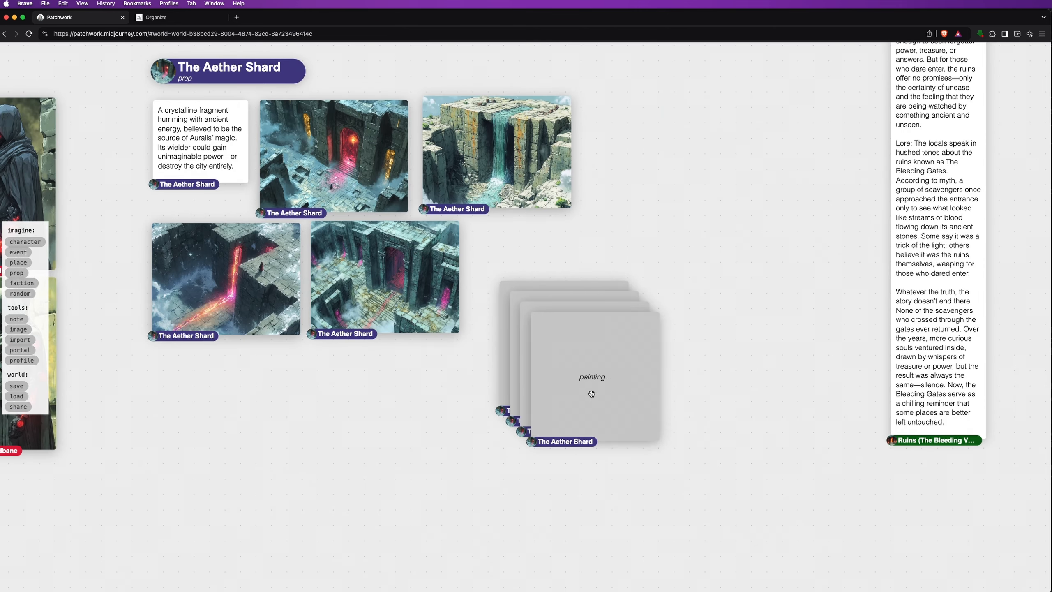
# Spread the four new crystal-shard paintings into a 2x2 layout
pyautogui.moveTo(591, 394); pyautogui.dragTo(771, 291)
pyautogui.moveTo(603, 341); pyautogui.dragTo(576, 262)
pyautogui.moveTo(565, 375)
pyautogui.mouseDown()
pyautogui.moveTo(536, 498)
pyautogui.moveTo(544, 496)
pyautogui.mouseUp()
pyautogui.moveTo(581, 379); pyautogui.dragTo(788, 515)
pyautogui.moveTo(798, 290); pyautogui.dragTo(786, 305)
# Delete the four old Aether Shard ruin images
pyautogui.moveTo(665, 395); pyautogui.dragTo(746, 388)
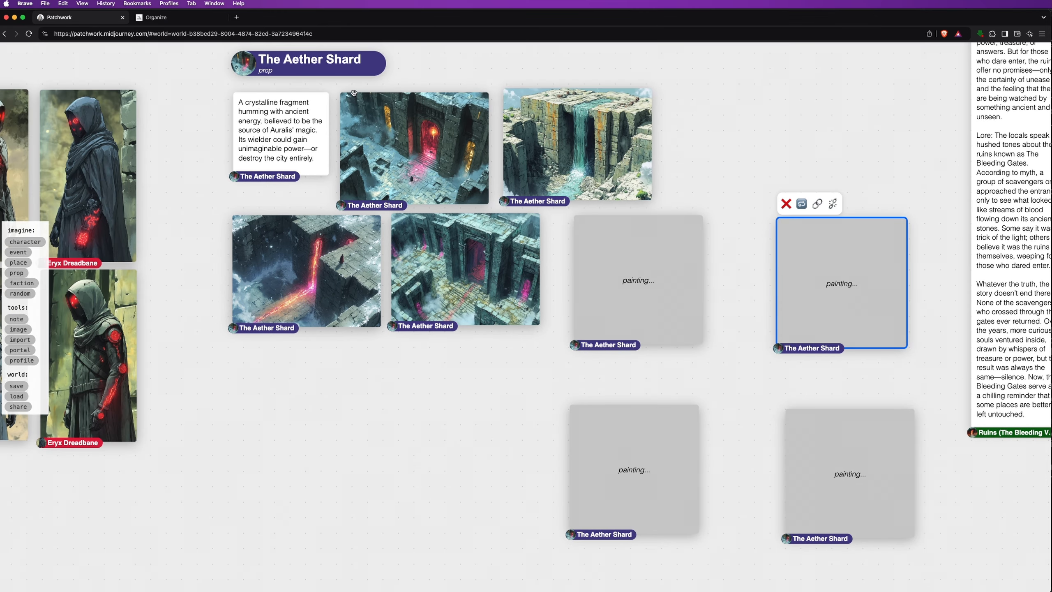
pyautogui.click(365, 130)
pyautogui.doubleClick(436, 287)
pyautogui.press('Delete')
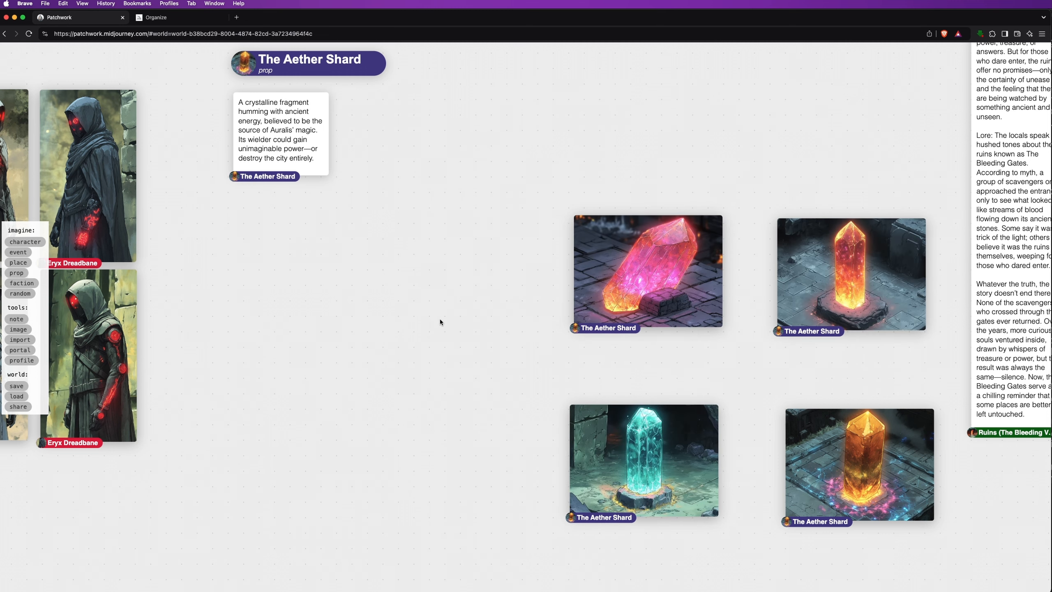
# Move the pink, orange and cyan crystal images beside the description and tidy them into a grid
pyautogui.moveTo(648, 271); pyautogui.dragTo(412, 149)
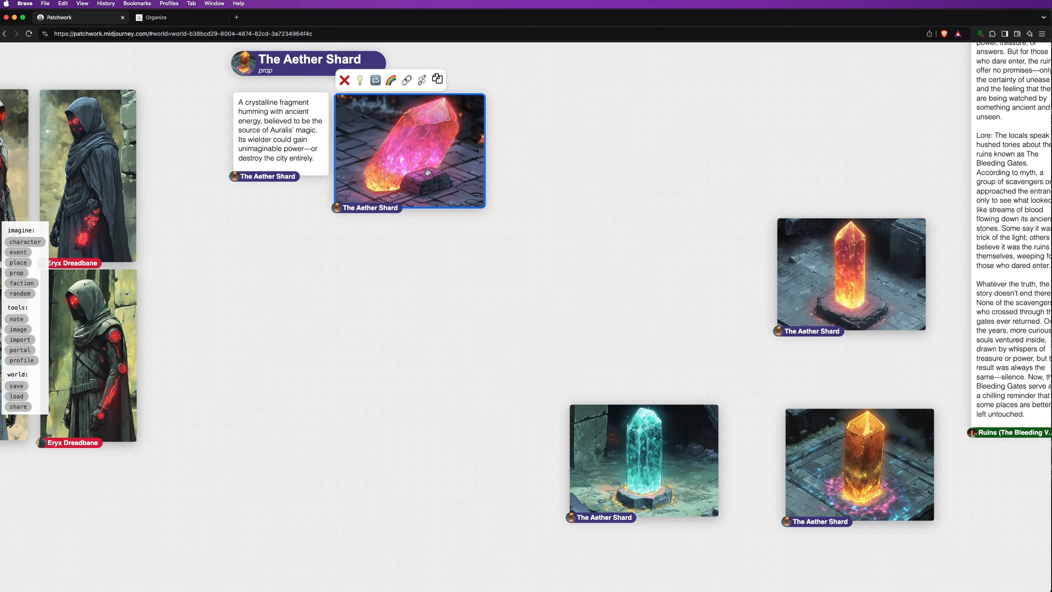
pyautogui.moveTo(866, 275); pyautogui.dragTo(582, 150)
pyautogui.moveTo(689, 456); pyautogui.dragTo(454, 263)
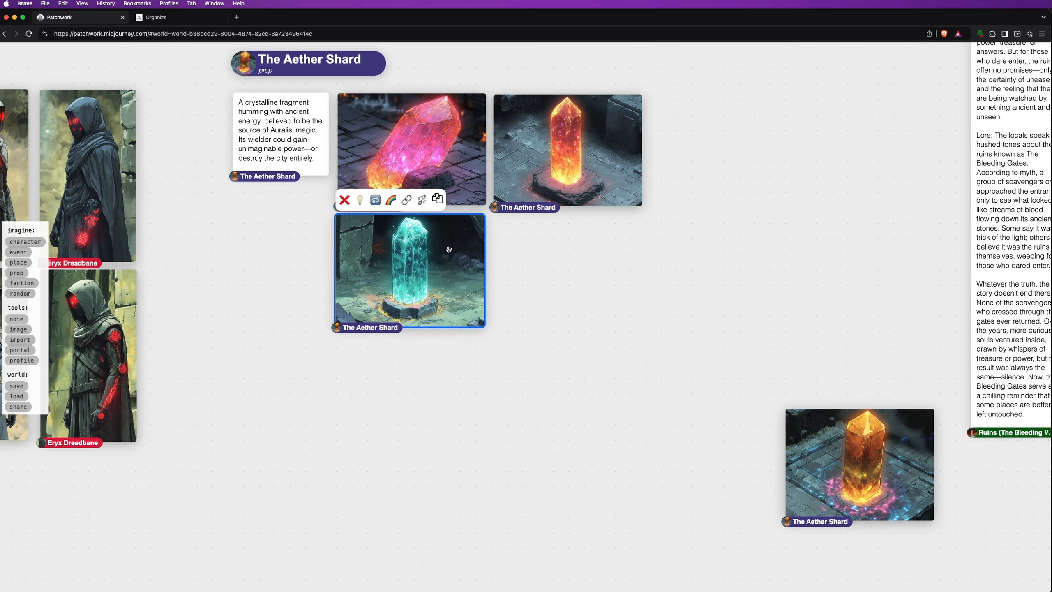
pyautogui.click(250, 67)
pyautogui.scroll(2, 184, 263)
pyautogui.scroll(-3, 186, 262)
pyautogui.moveTo(187, 262); pyautogui.dragTo(220, 363)
pyautogui.click(284, 144)
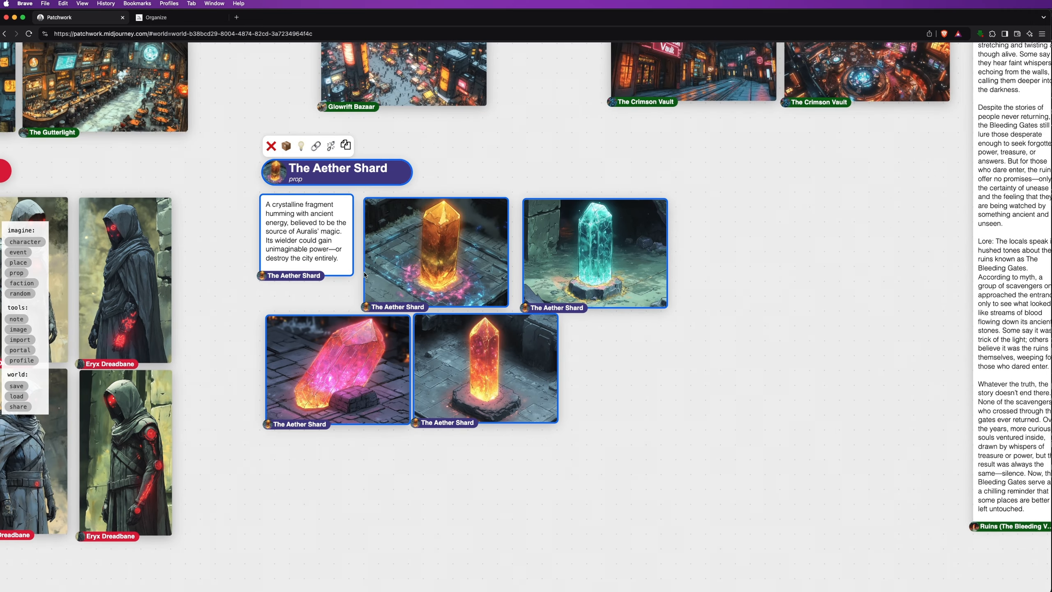
pyautogui.click(643, 410)
# Pan over to the Eryx Dreadbane and Ashen Kade character cards
pyautogui.scroll(3, 445, 471)
pyautogui.scroll(2, 820, 445)
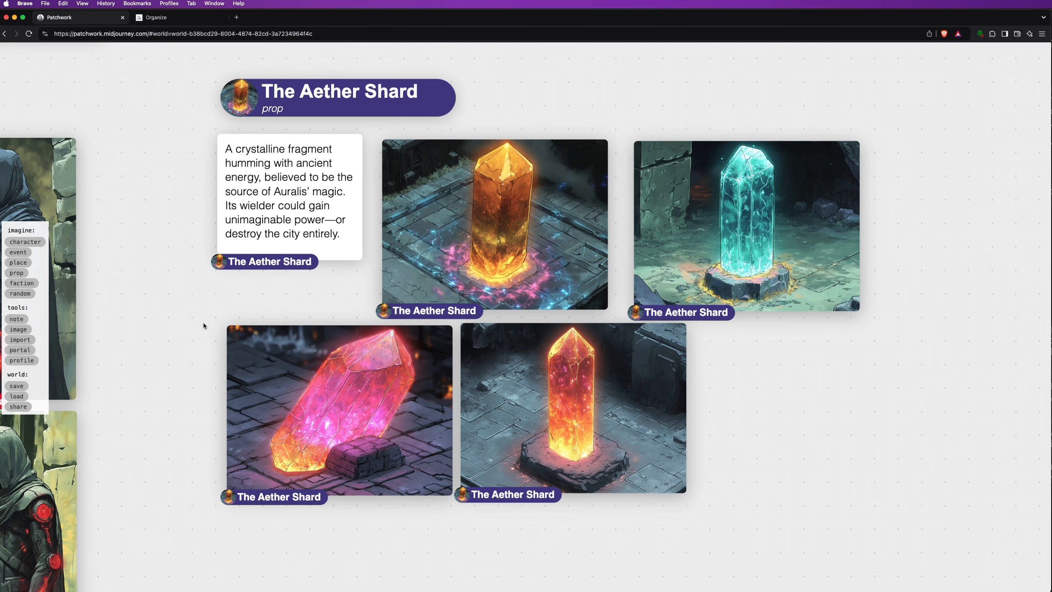
pyautogui.moveTo(164, 343); pyautogui.dragTo(793, 313)
pyautogui.scroll(-2, 724, 382)
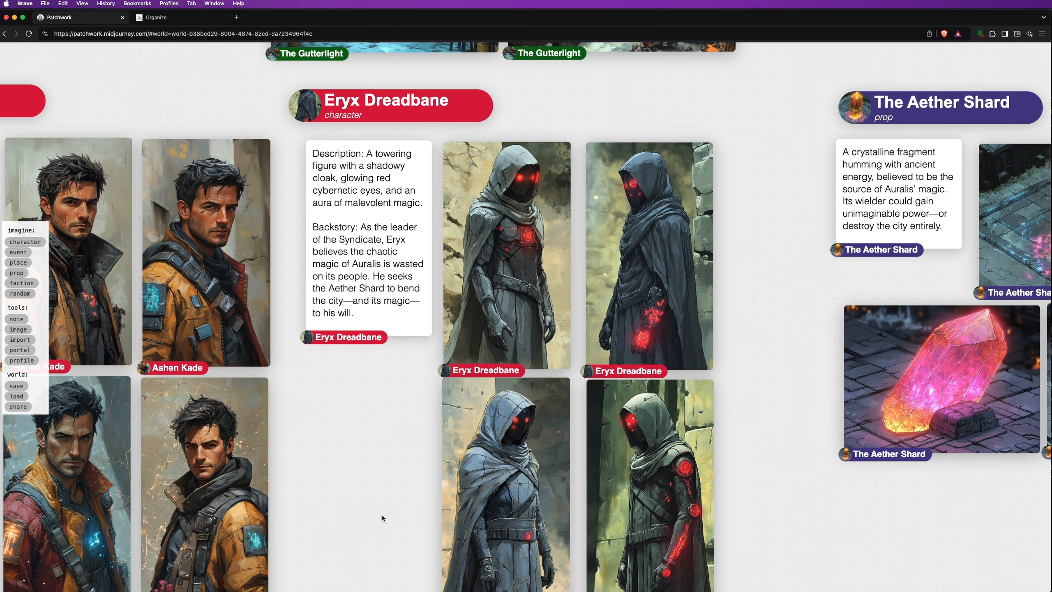
pyautogui.moveTo(365, 485); pyautogui.dragTo(728, 460)
pyautogui.scroll(-1, 732, 460)
pyautogui.scroll(-2, 731, 459)
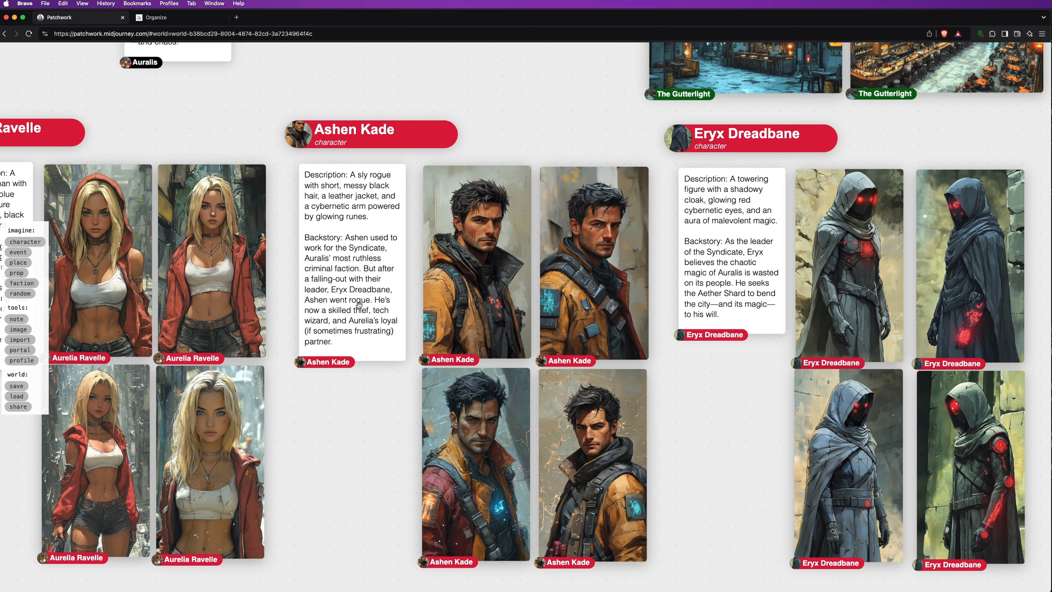
# Generate a story note from Ashen Kade and delete the resulting cybernetic-arm note
pyautogui.click(339, 303)
pyautogui.click(326, 148)
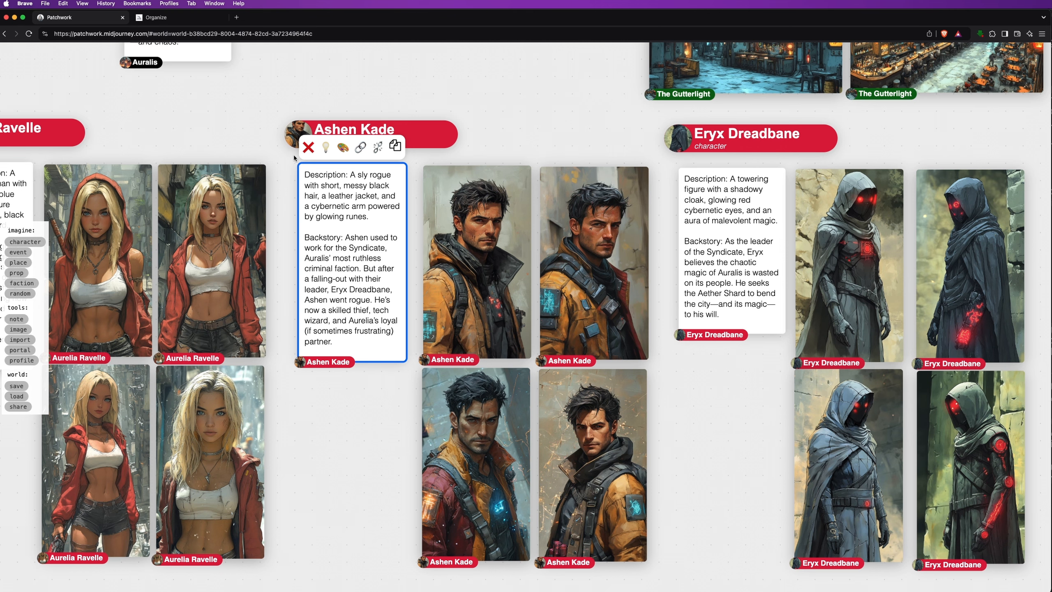
pyautogui.moveTo(603, 206); pyautogui.dragTo(609, 236)
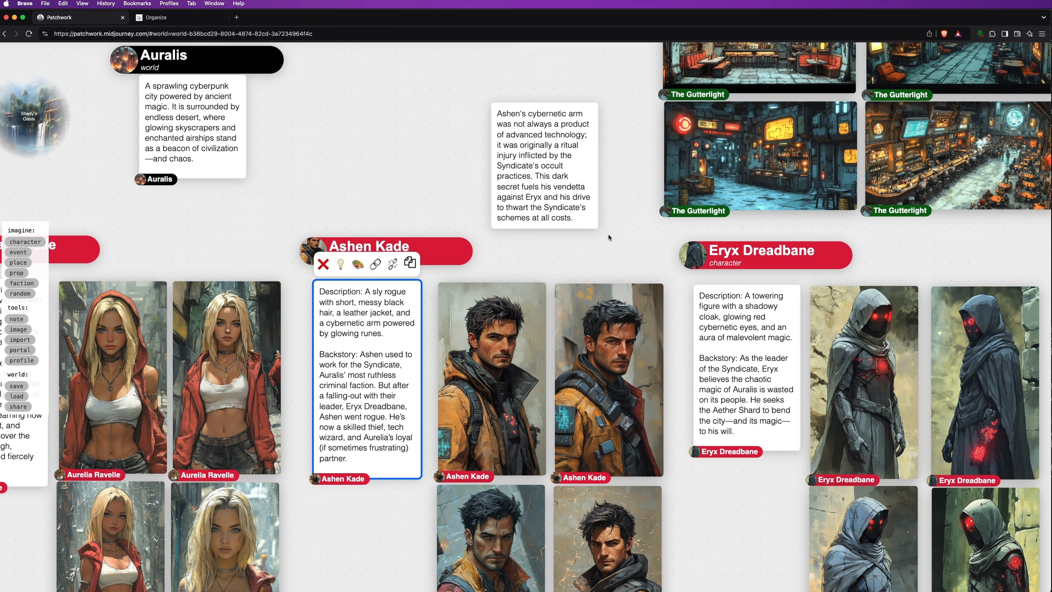
pyautogui.click(504, 112)
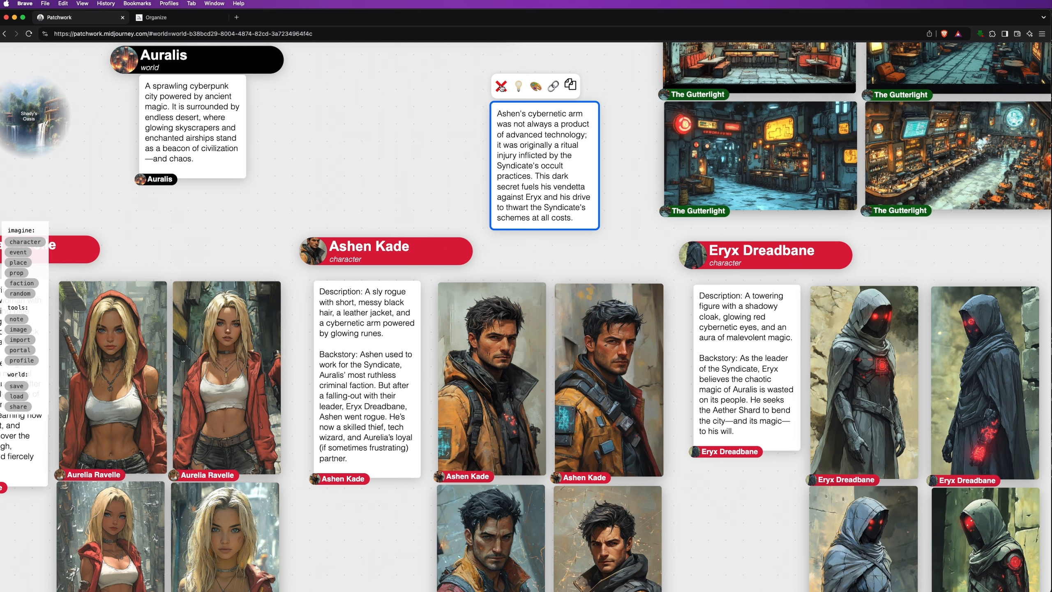
pyautogui.click(501, 87)
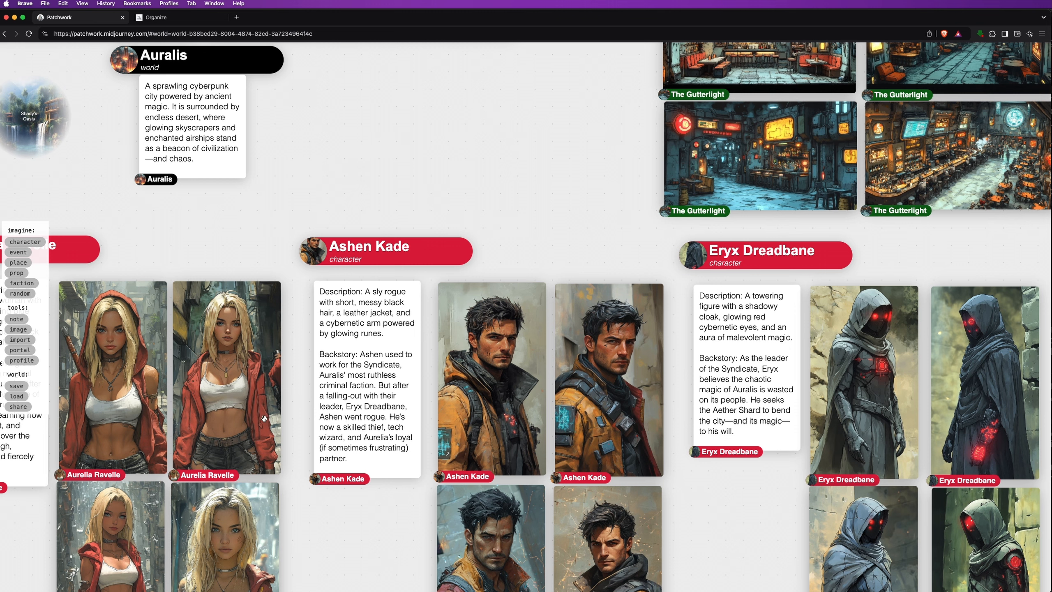
# Append 'Tell me how Ashen and Aurelia first met each other.' to Ashen Kade's description
pyautogui.click(377, 466)
pyautogui.press('Return')
pyautogui.press('Return')
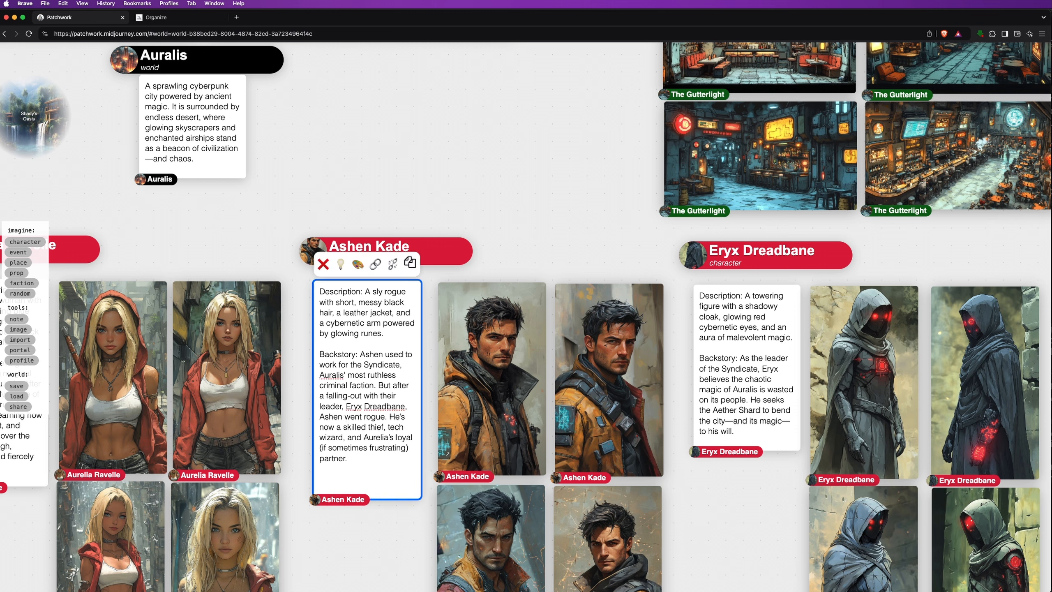
pyautogui.write('Tell me how Ashen and Aurelia first met each other.')
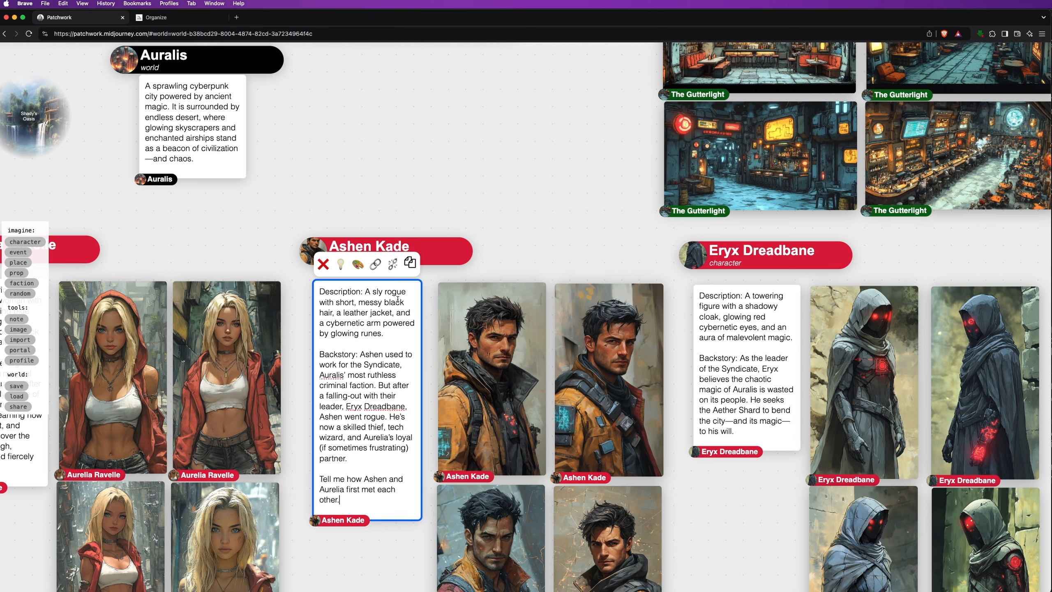
# Generate two first-meeting notes and delete the one where Ashen saves Aurelia
pyautogui.click(340, 265)
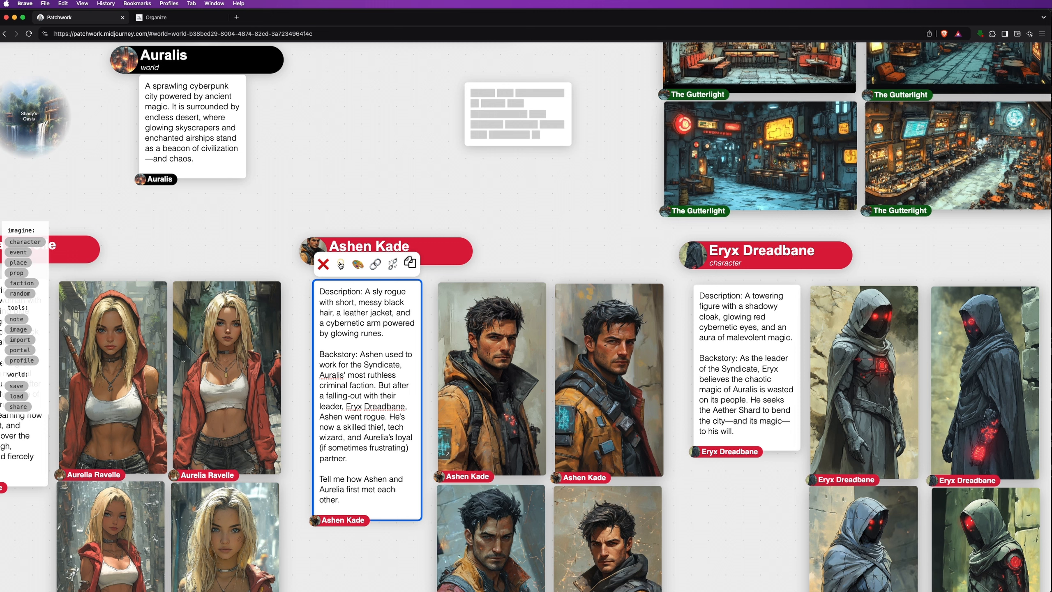
pyautogui.click(341, 264)
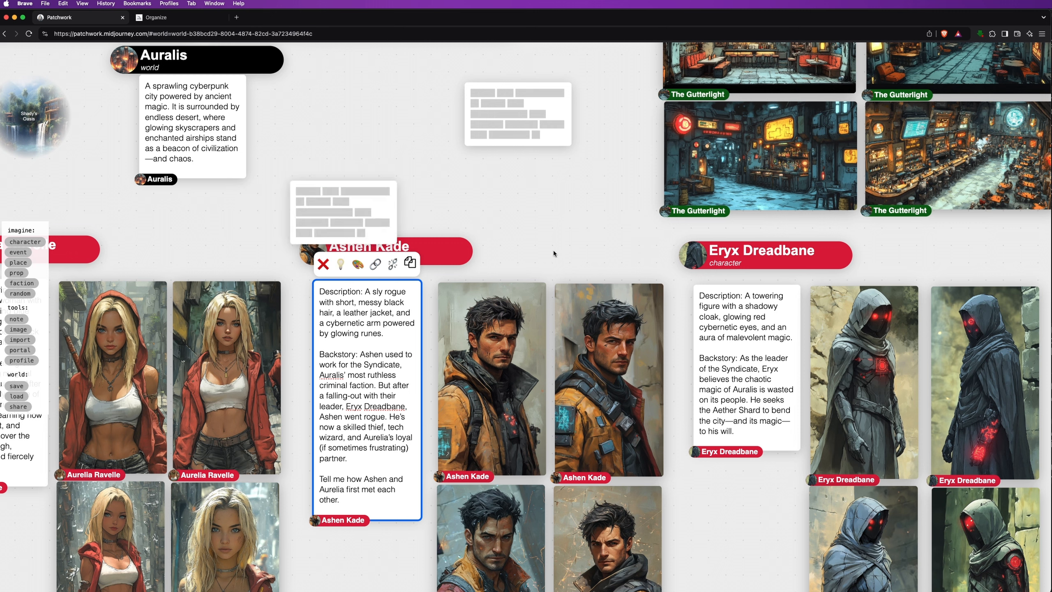
pyautogui.moveTo(348, 121); pyautogui.dragTo(410, 139)
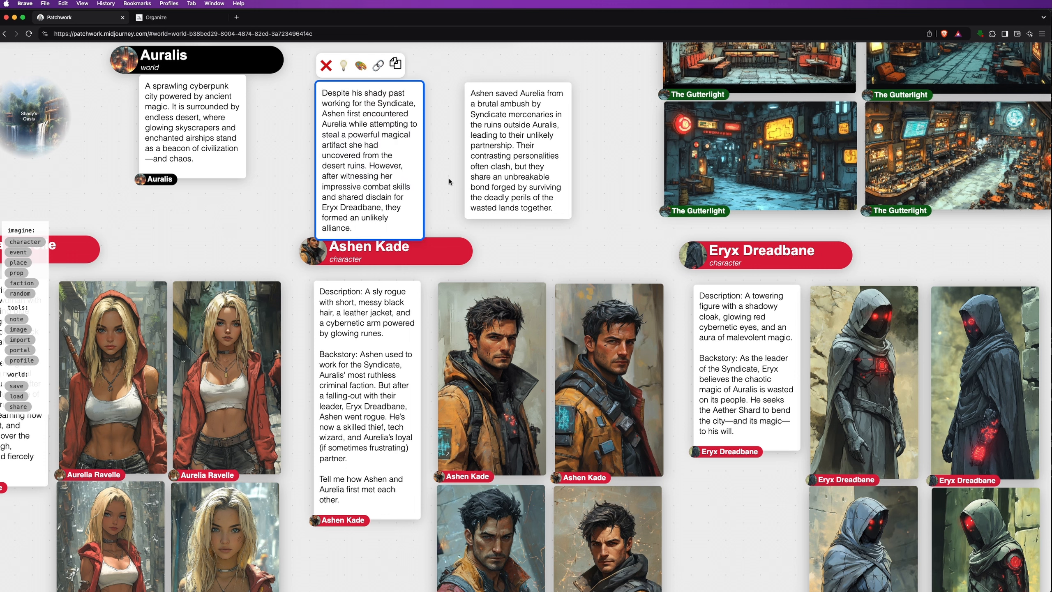
pyautogui.click(485, 160)
pyautogui.click(475, 65)
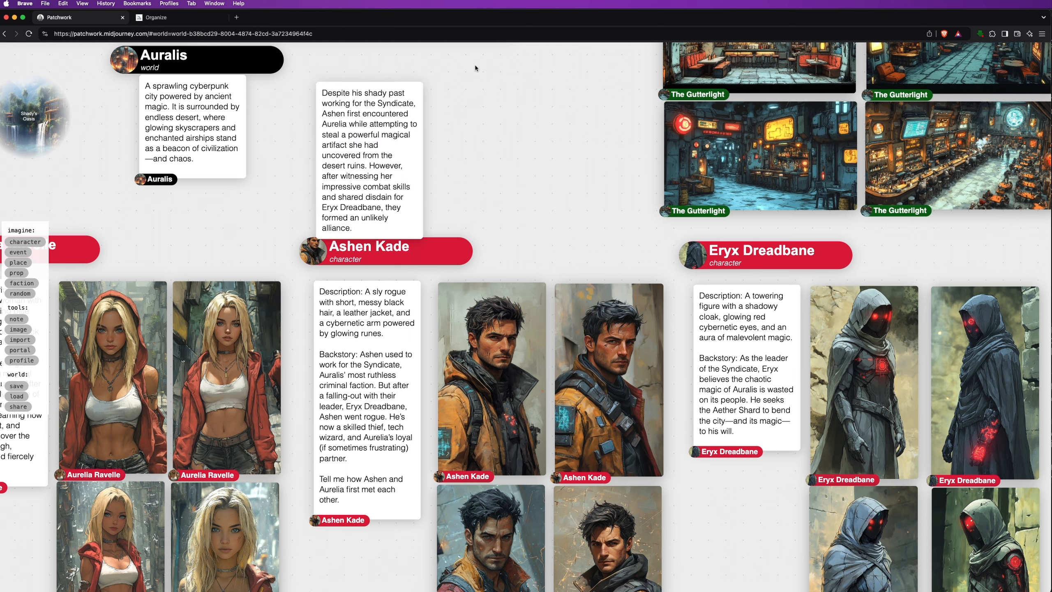
# Drag the 'Despite his shady past' meeting note below Ashen Kade's description, then zoom out
pyautogui.moveTo(524, 136); pyautogui.dragTo(528, 107)
pyautogui.moveTo(425, 131); pyautogui.dragTo(423, 590)
pyautogui.scroll(-5, 725, 536)
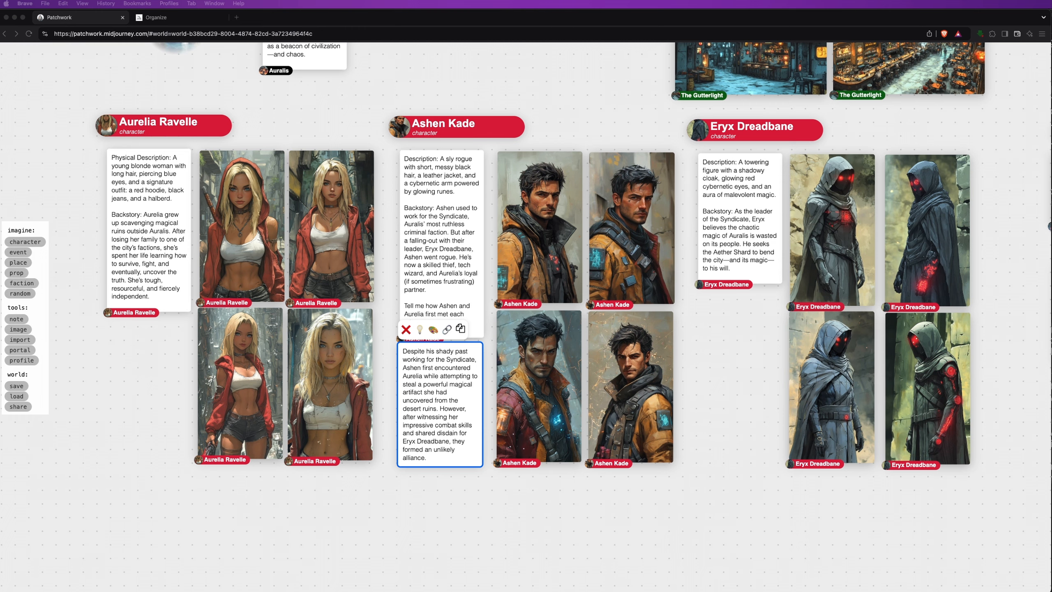
# Zoom and pan the canvas around the Auralis world card and The Gutterlight cards
pyautogui.scroll(-3, 420, 484)
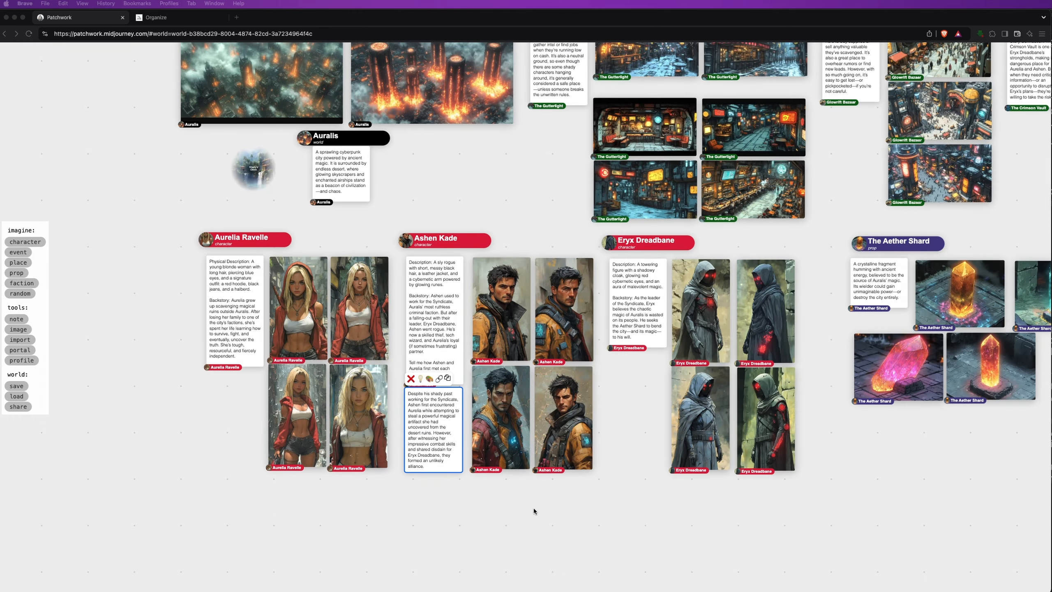
pyautogui.click(558, 529)
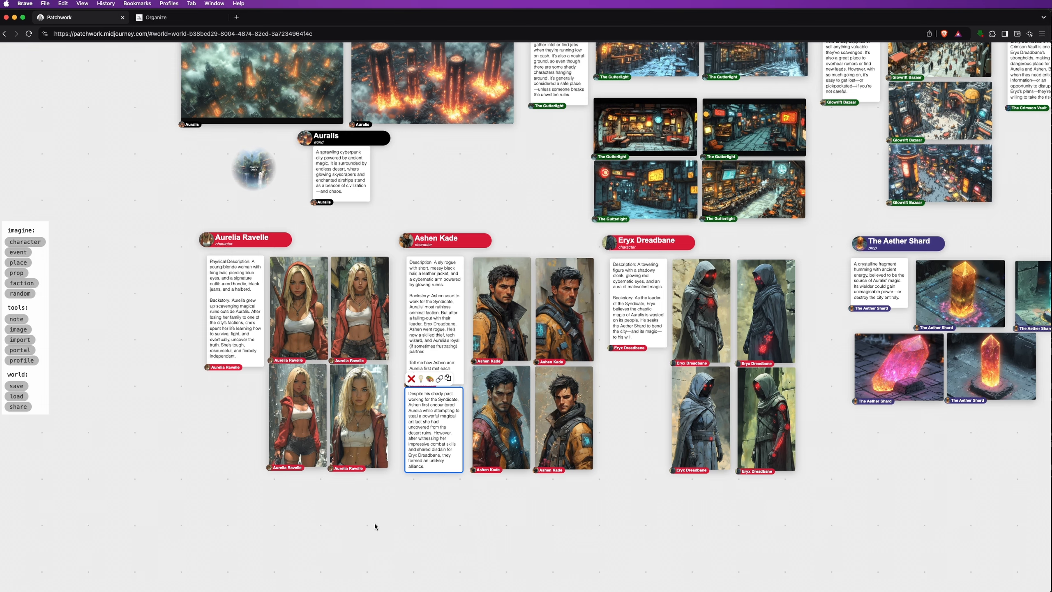
pyautogui.scroll(-5, 476, 509)
pyautogui.scroll(-3, 418, 508)
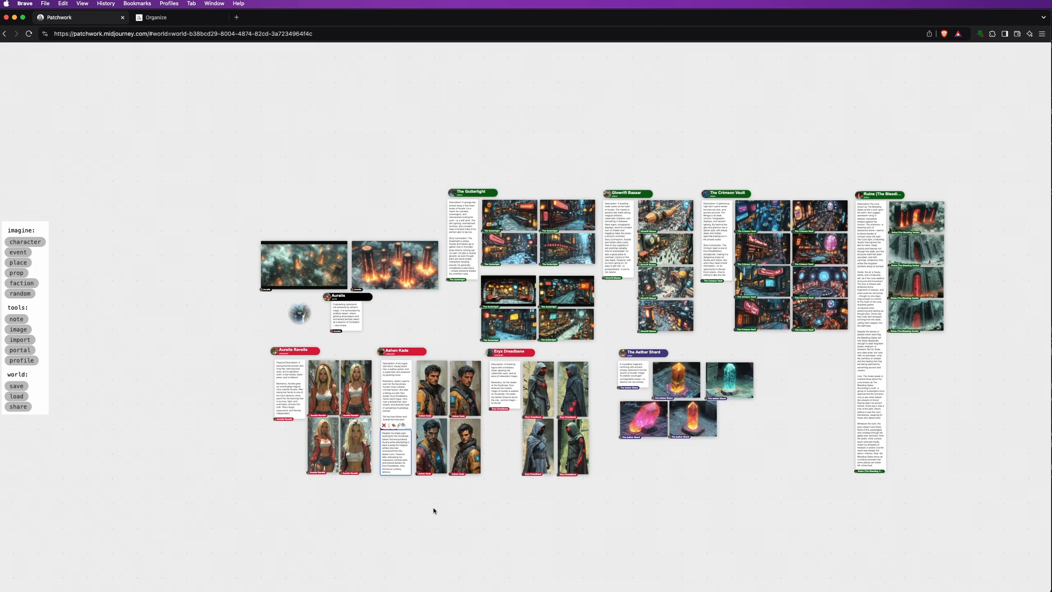
pyautogui.moveTo(713, 491); pyautogui.dragTo(767, 561)
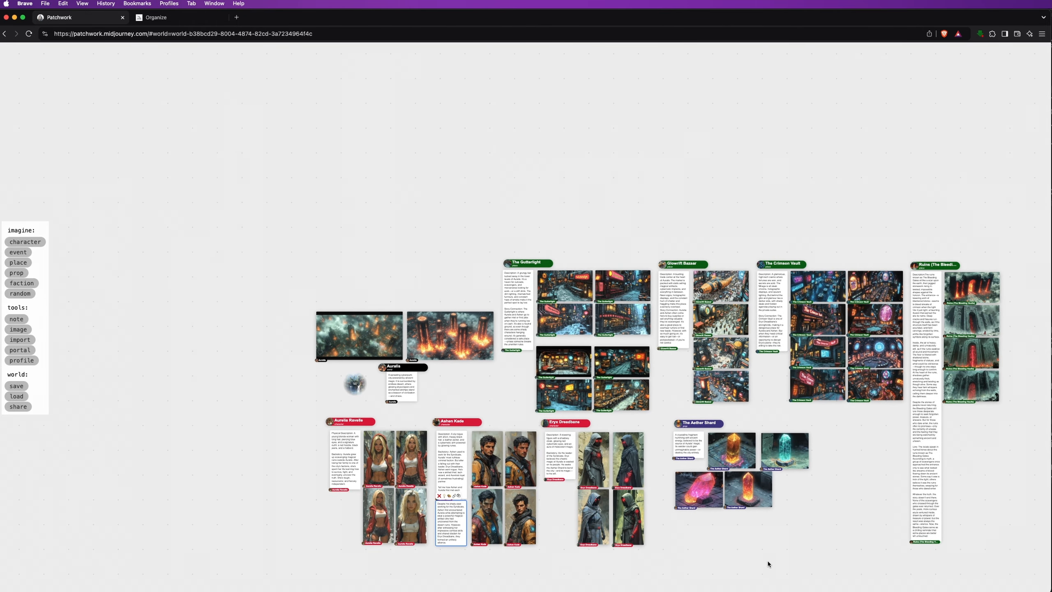
pyautogui.scroll(5, 319, 142)
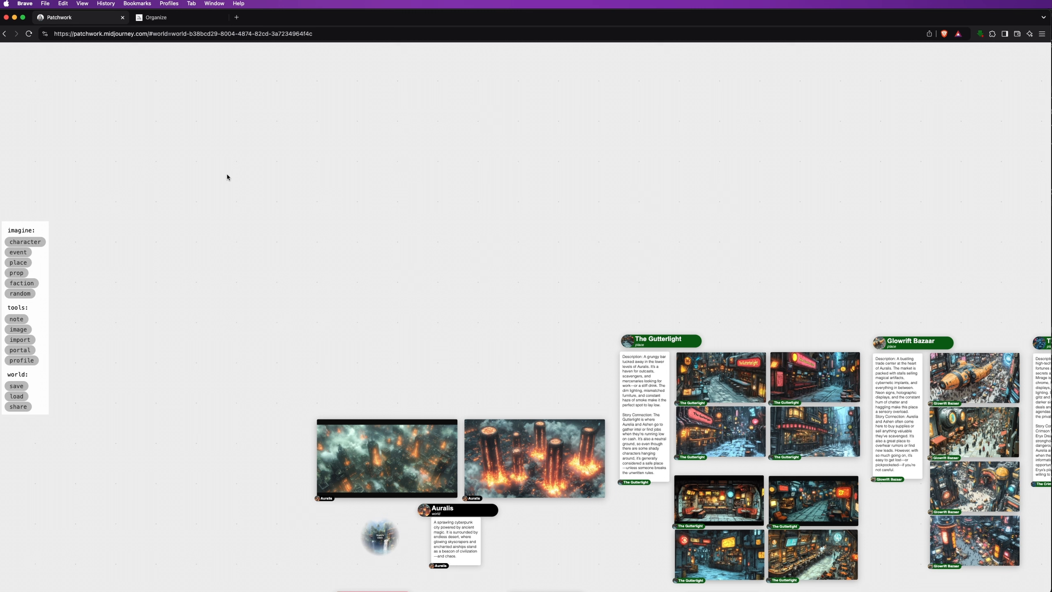
# Place a new faction card named 'The Luminaries' and edit its description note
pyautogui.click(23, 284)
pyautogui.click(362, 172)
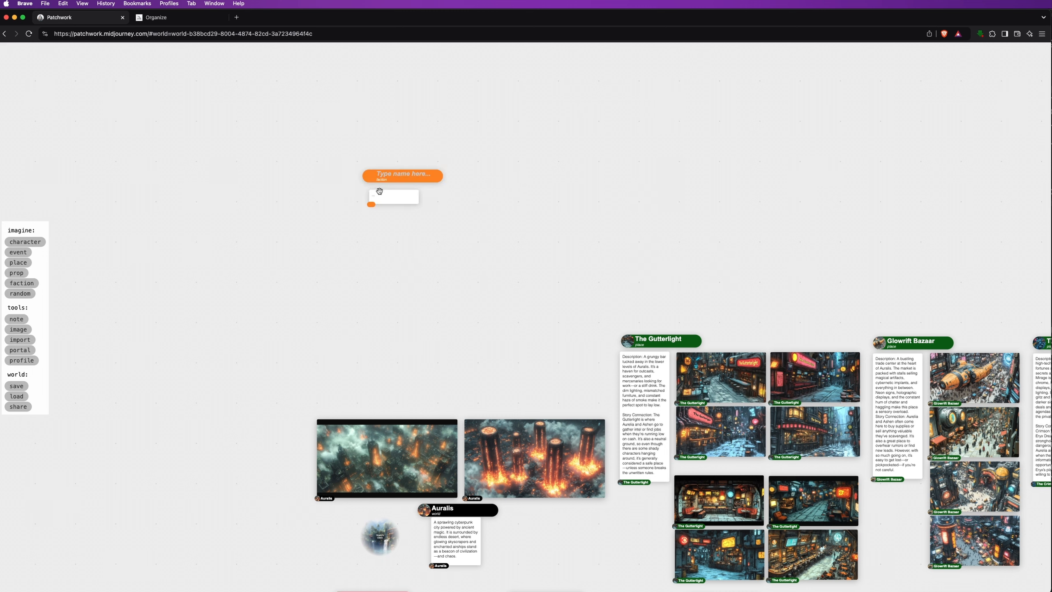
pyautogui.click(391, 172)
pyautogui.write('The Luminaries')
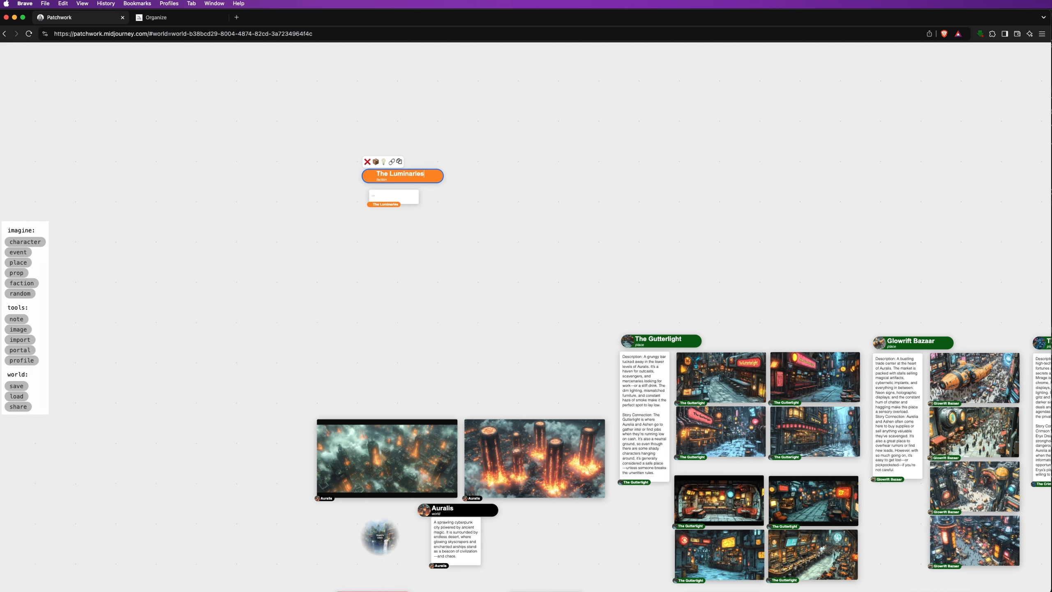
pyautogui.click(385, 194)
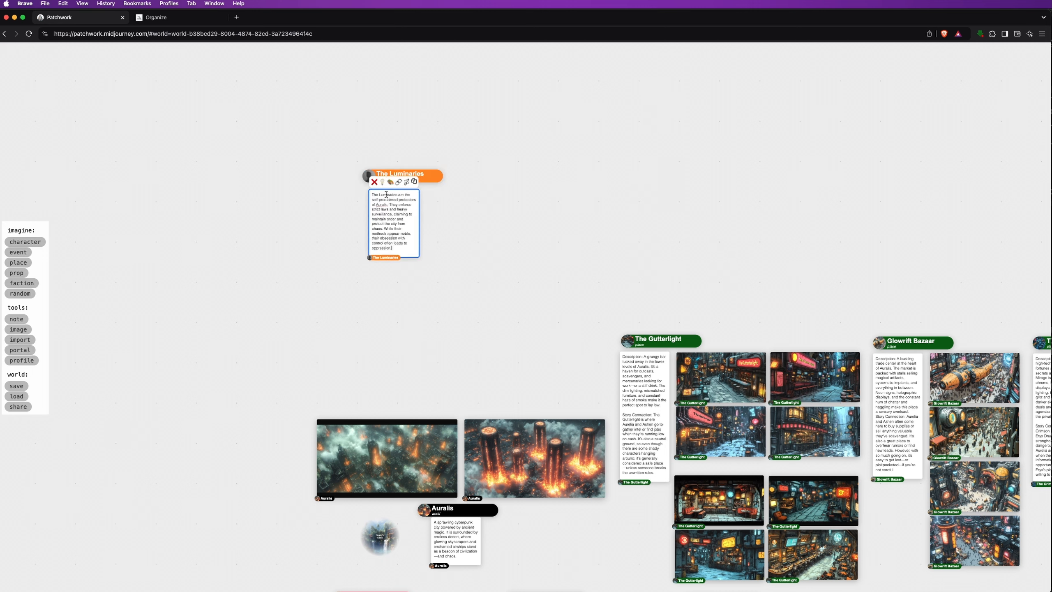
# Paint emblem images for The Luminaries from the pasted emblem prompt
pyautogui.click(390, 182)
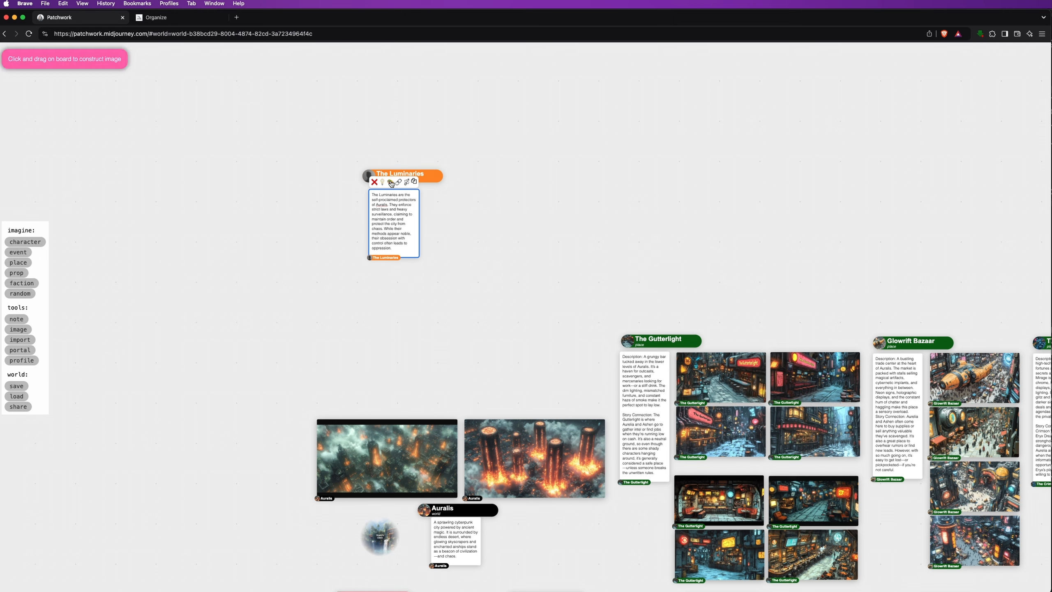
pyautogui.click(429, 192)
pyautogui.tripleClick(460, 233)
pyautogui.write('The emblem of a faction that are the self-proclaimed protectors of Auralis. represented by a haloed sword and shield, entwined with an eagle. They enforce strict laws and heavy surveillance, claiming to maintain order and protect the city from chaos. noble, obsession, control, oppression, blue hue --ar 4:3 --sref 437824 --s 750 --q 1')
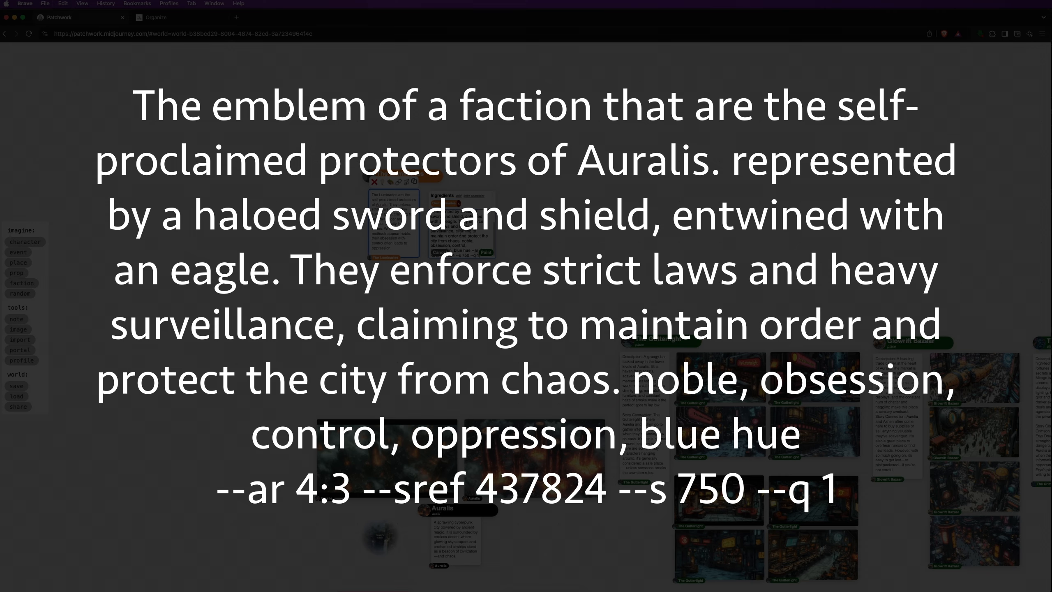
pyautogui.click(486, 253)
# Arrange the painted emblem cards into a 2x2 grid
pyautogui.scroll(4, 529, 236)
pyautogui.moveTo(468, 232); pyautogui.dragTo(461, 335)
pyautogui.moveTo(472, 203)
pyautogui.mouseDown()
pyautogui.moveTo(744, 205)
pyautogui.moveTo(605, 189)
pyautogui.mouseUp()
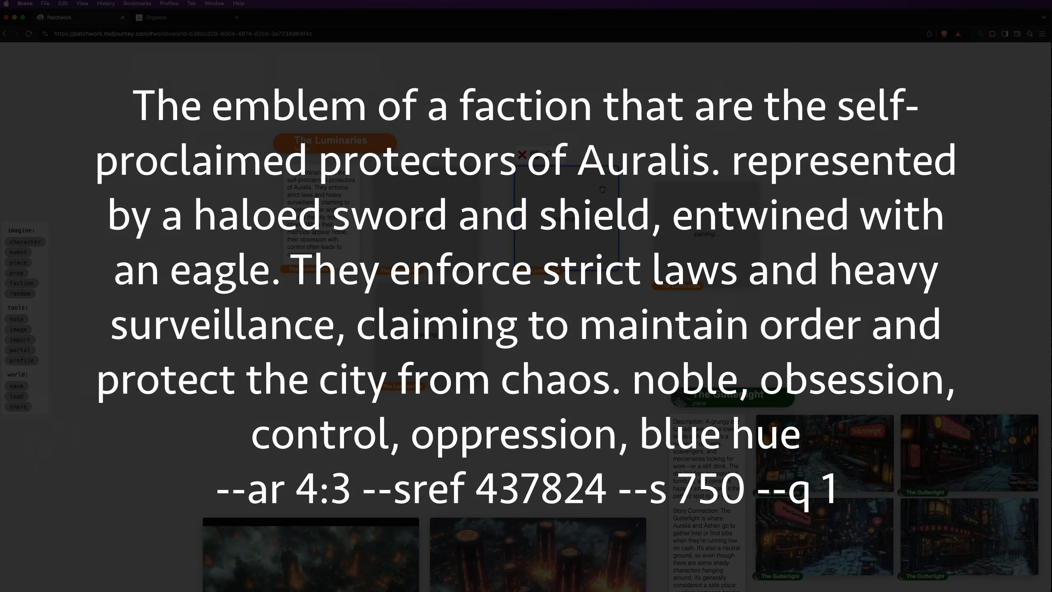
pyautogui.moveTo(700, 224); pyautogui.dragTo(559, 324)
pyautogui.click(209, 165)
# Delete the golden eagle emblem from The Luminaries and start another faction card
pyautogui.click(282, 144)
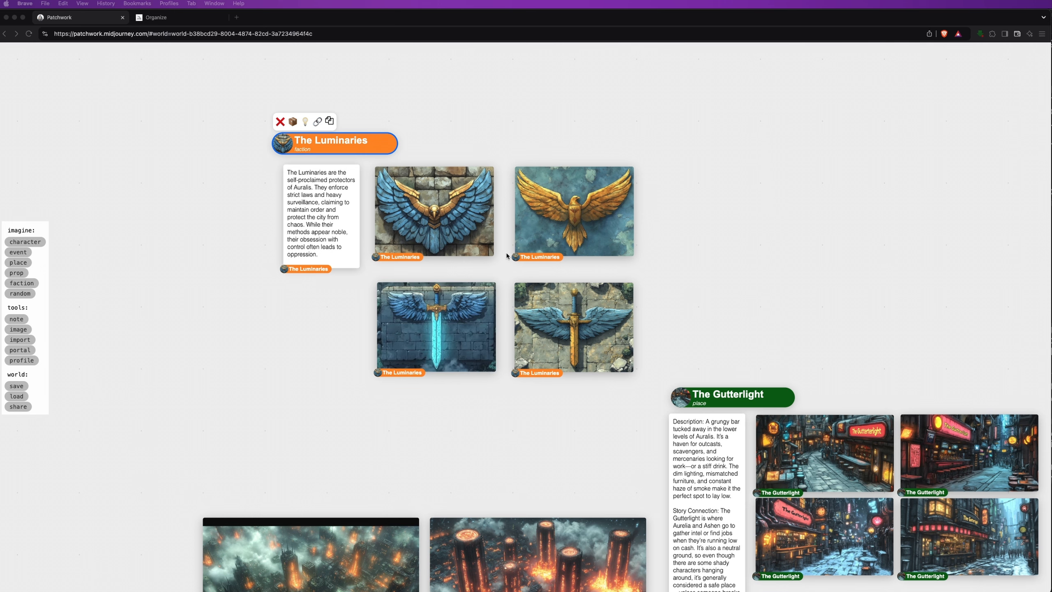
pyautogui.scroll(5, 516, 275)
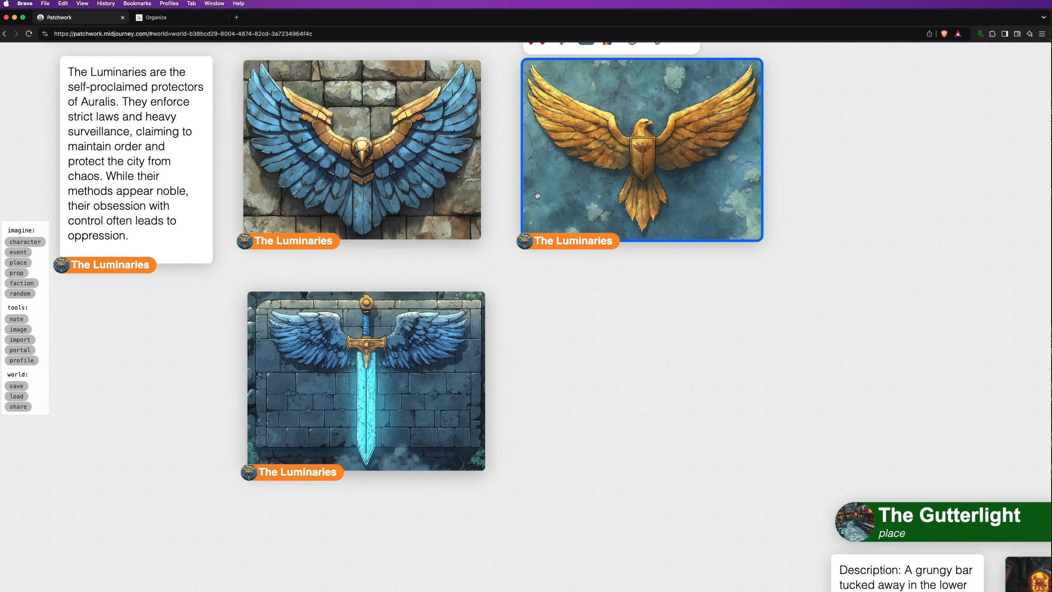
pyautogui.moveTo(503, 91); pyautogui.dragTo(520, 131)
pyautogui.click(553, 77)
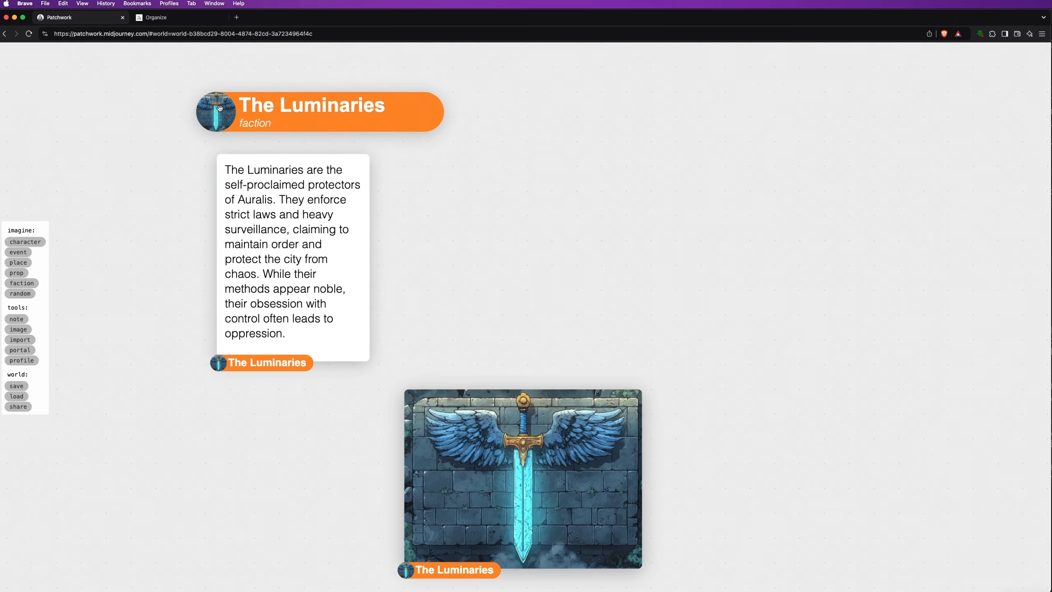
pyautogui.scroll(-5, 664, 408)
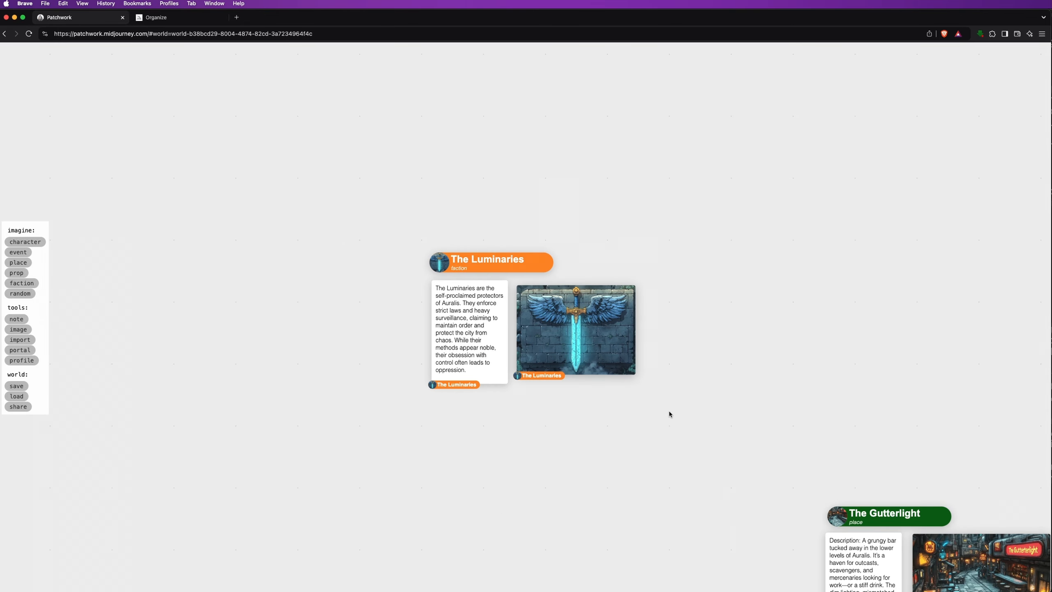
pyautogui.click(22, 283)
# Place a faction card named The Syndicate and paste its criminal-organisation description
pyautogui.click(694, 263)
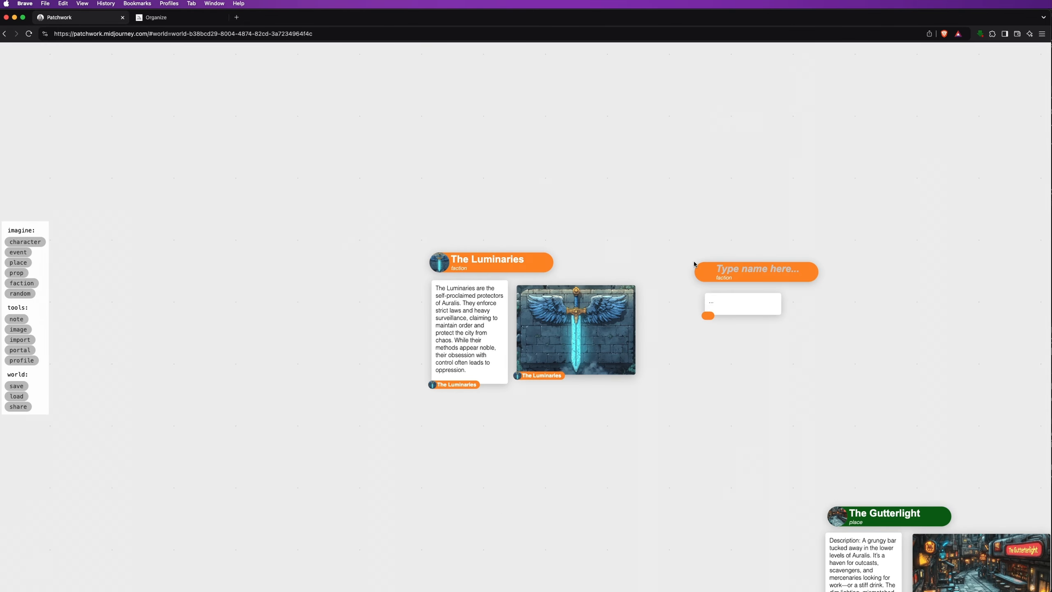
pyautogui.click(734, 269)
pyautogui.write('The Syndicate')
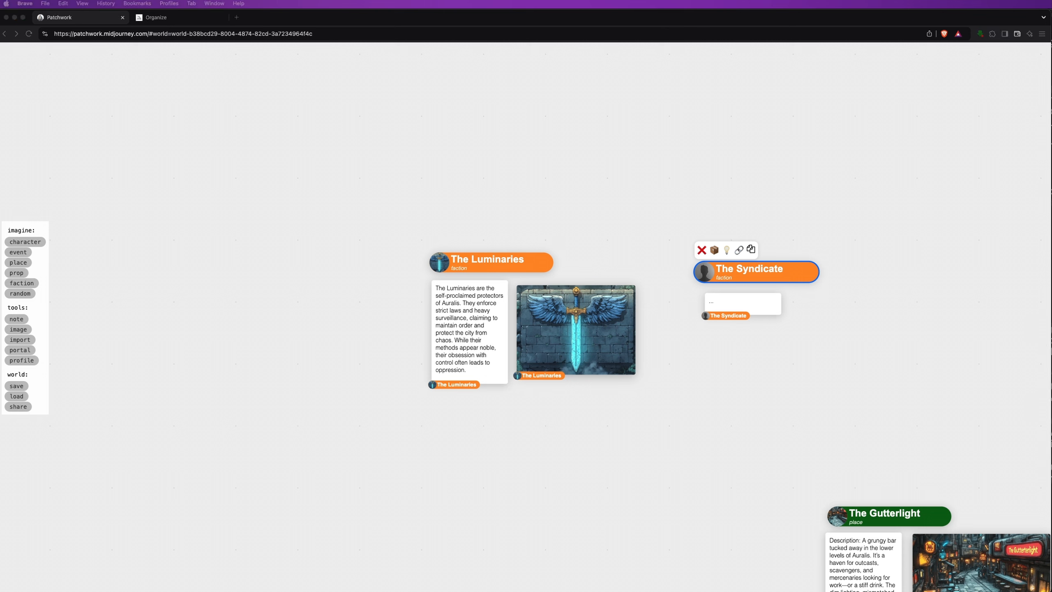
pyautogui.doubleClick(730, 301)
pyautogui.press('super+a')
pyautogui.write('A ruthless criminal organization led by Eryx Dreadbane. They control Auralis’ underground markets, deal in illegal magic, and use brute force to maintain their influence. Their ultimate goal is to claim the Aether Shard and solidify their power.')
# Paint coiled red serpent emblem images from the pasted prompt and move them beside the note
pyautogui.click(736, 282)
pyautogui.click(801, 295)
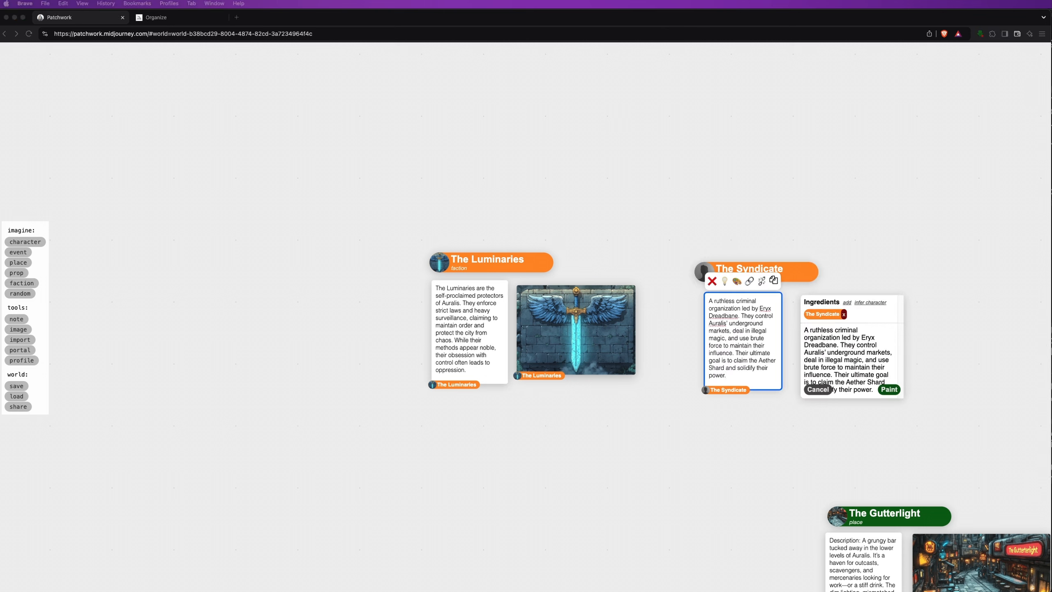
pyautogui.click(849, 360)
pyautogui.press('super+a')
pyautogui.write('the emblem of a faction that are A ruthless criminal organization led by Eryx Dreadbane. represented by a viper coiled around a broken mask. control, illegal magic, and brute force, power, red hue --ar 4:3 --sref 437824 --s 750 --q 1')
pyautogui.click(889, 389)
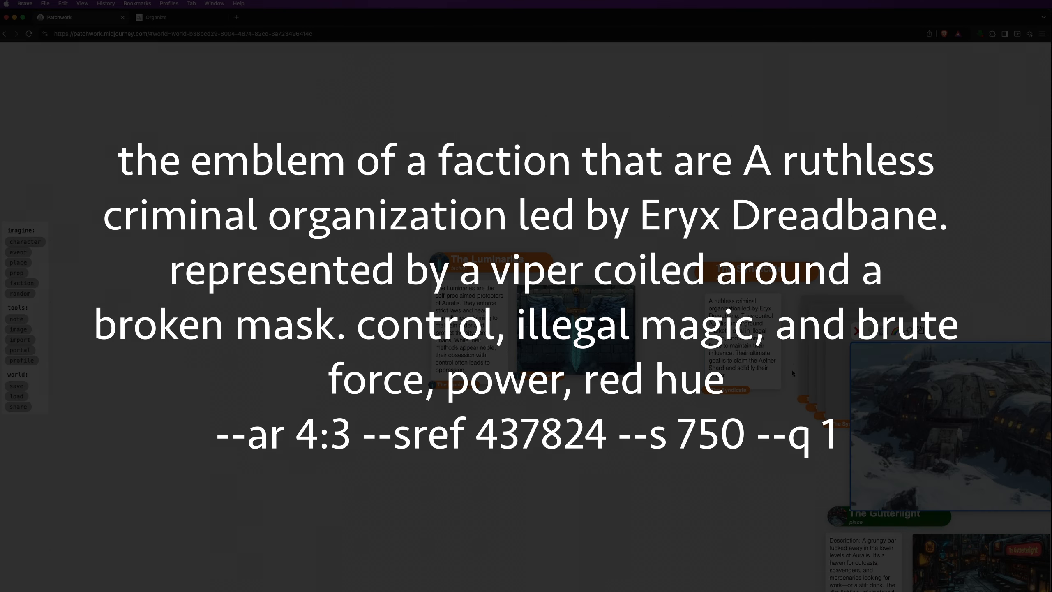
pyautogui.moveTo(752, 447); pyautogui.dragTo(502, 409)
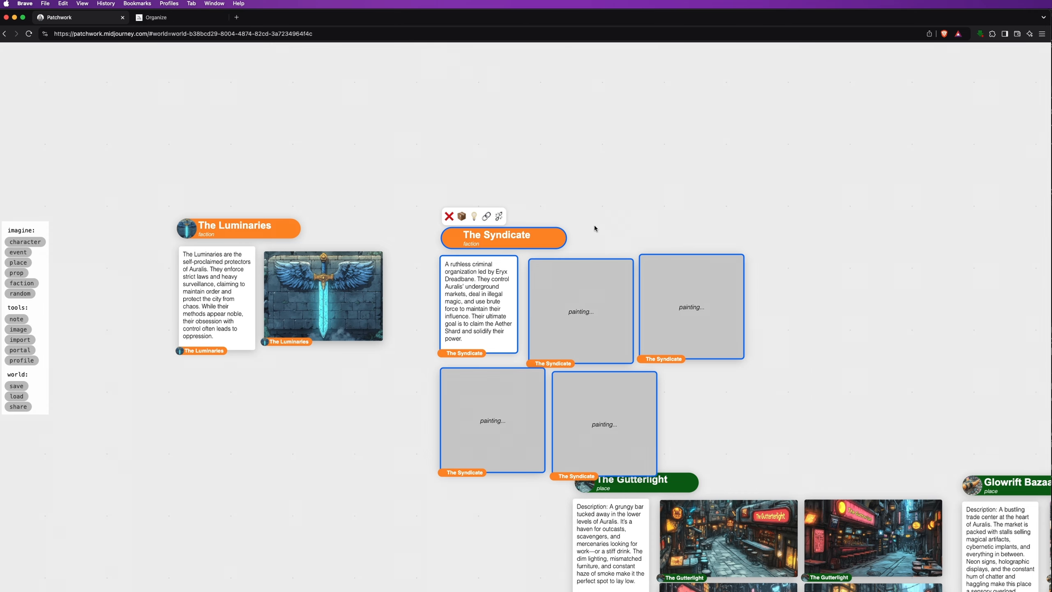
# Shift The Syndicate group up-left and delete three of the serpent emblem images
pyautogui.moveTo(553, 237); pyautogui.dragTo(519, 231)
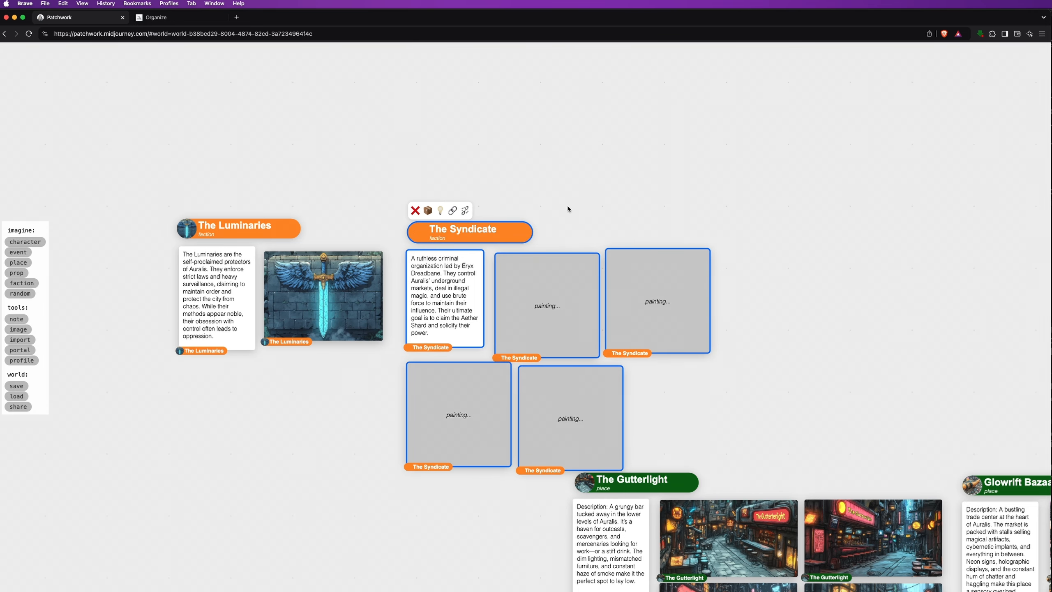
pyautogui.click(568, 208)
pyautogui.scroll(5, 580, 205)
pyautogui.moveTo(580, 206); pyautogui.dragTo(603, 57)
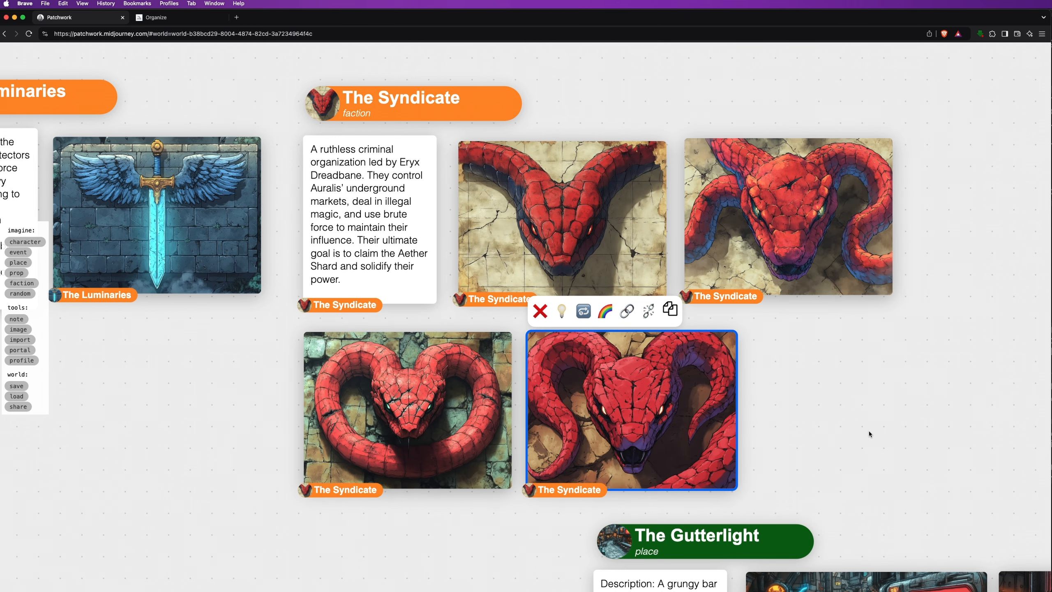
pyautogui.click(481, 202)
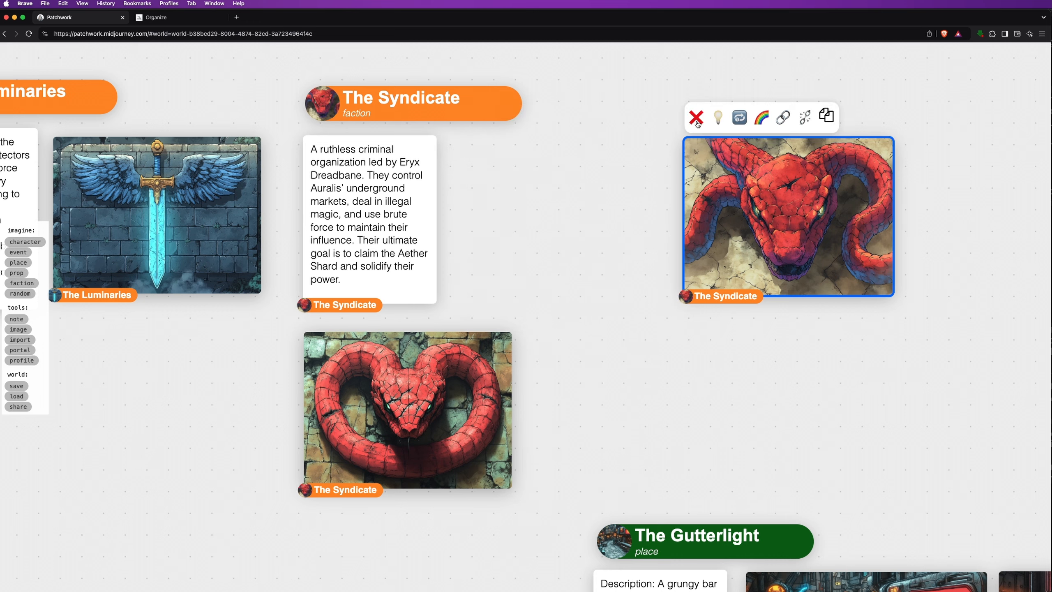
pyautogui.click(696, 119)
# Pack The Syndicate cards and the single remaining serpent emblem into a tidy row
pyautogui.doubleClick(325, 108)
pyautogui.click(339, 66)
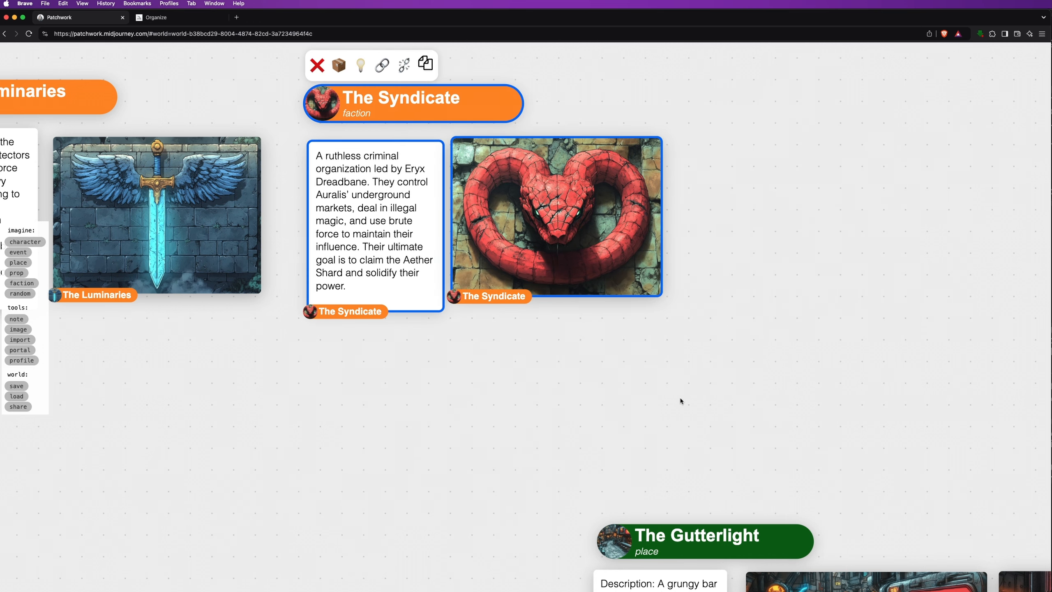
pyautogui.click(680, 400)
pyautogui.hscroll(5, 629, 413)
pyautogui.click(21, 283)
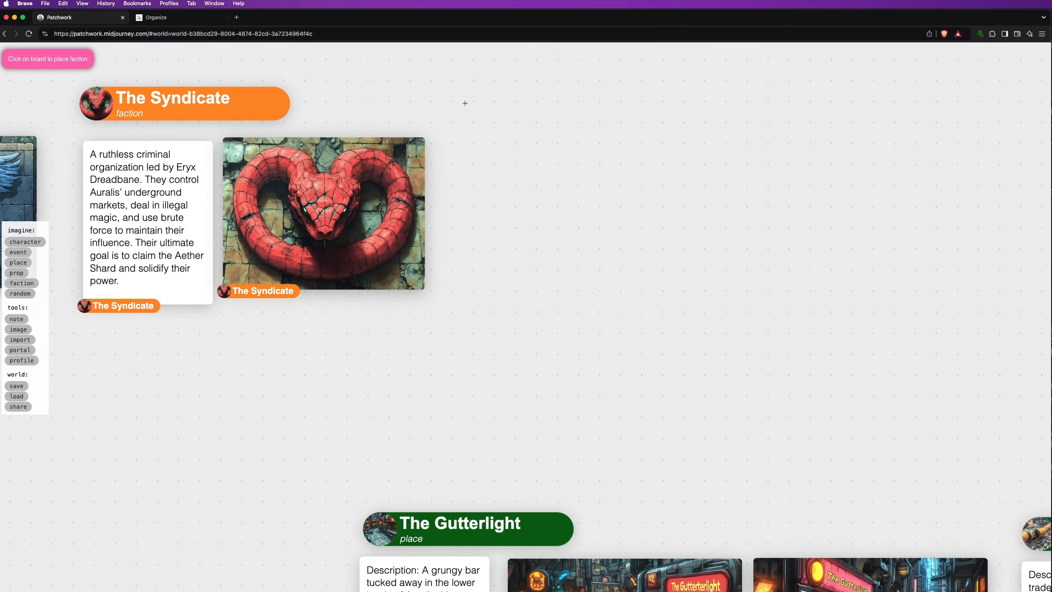
# Place The Reclaimers faction with its description and paint purple wolf-and-chain emblem images
pyautogui.click(464, 104)
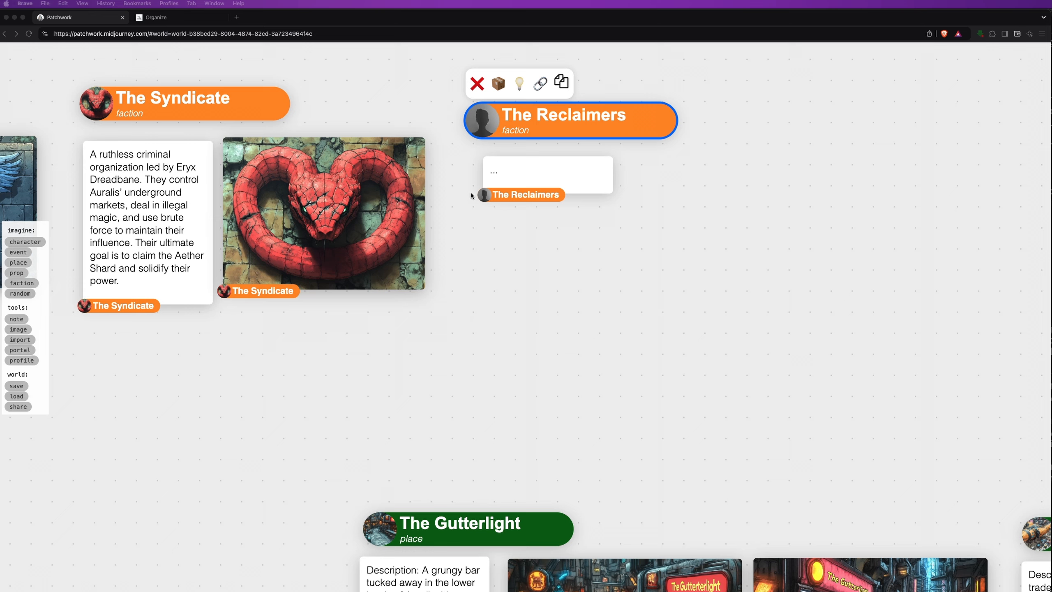
pyautogui.click(515, 169)
pyautogui.click(536, 134)
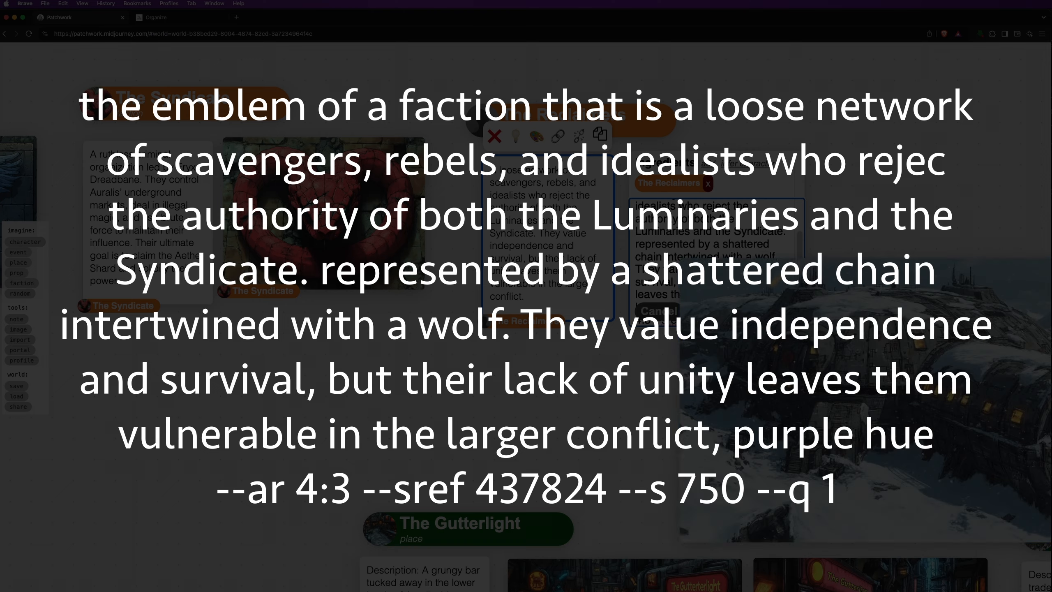
pyautogui.click(702, 305)
pyautogui.click(694, 239)
# Move The Reclaimers group up-left, discard the dull-chained wolf images and tidy the kept one
pyautogui.click(701, 311)
pyautogui.moveTo(484, 119); pyautogui.dragTo(461, 96)
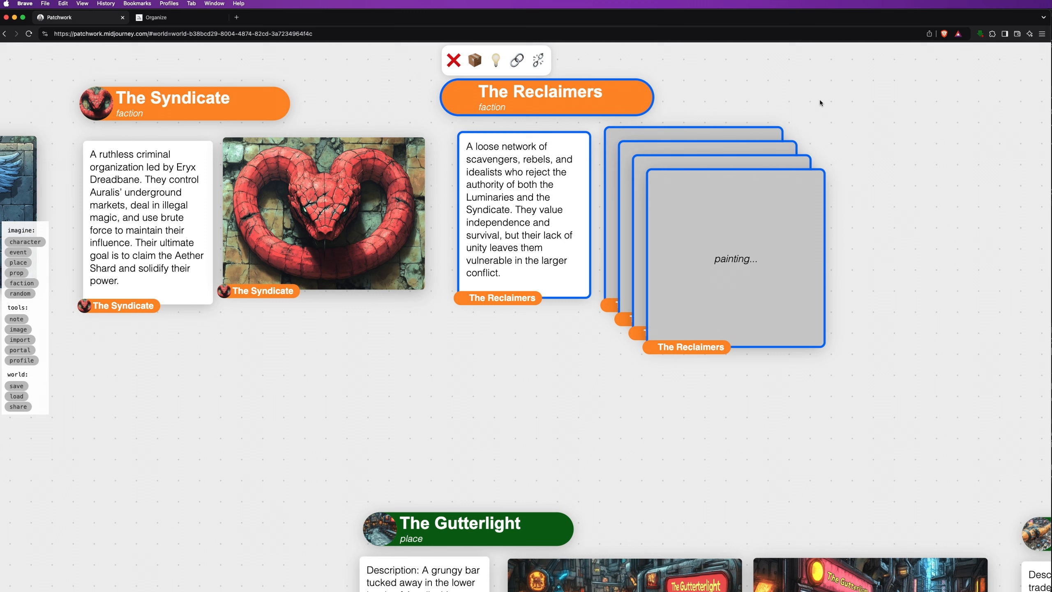
pyautogui.click(763, 80)
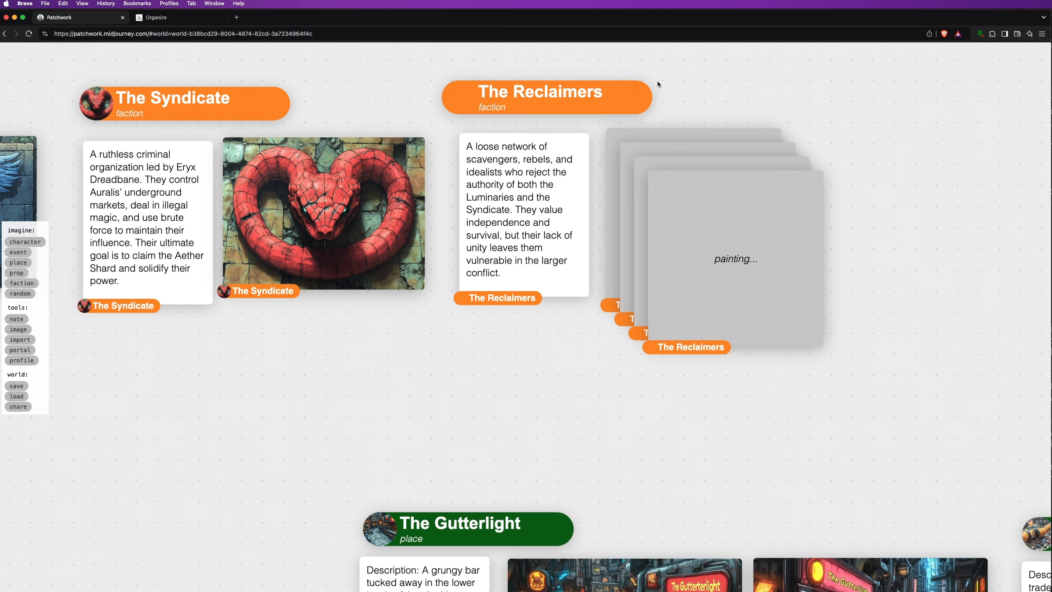
pyautogui.click(618, 92)
pyautogui.click(474, 61)
pyautogui.click(417, 97)
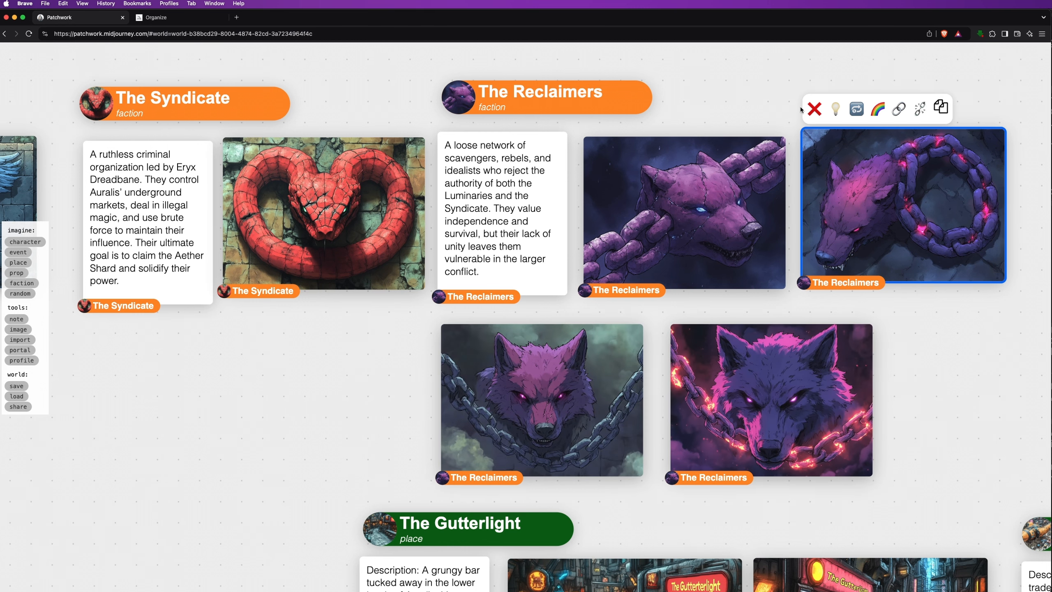
pyautogui.click(498, 379)
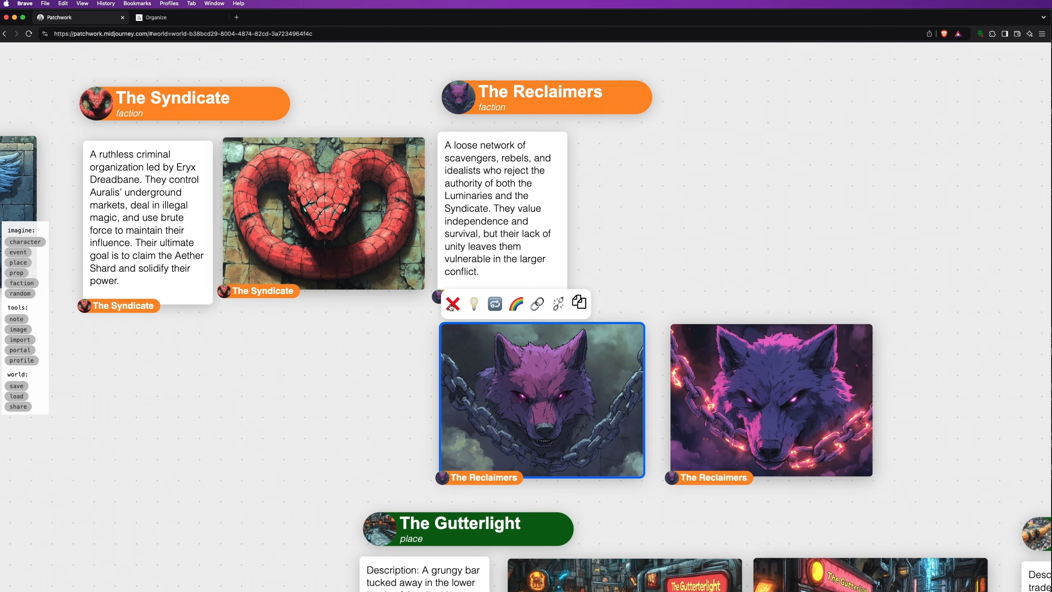
pyautogui.click(476, 61)
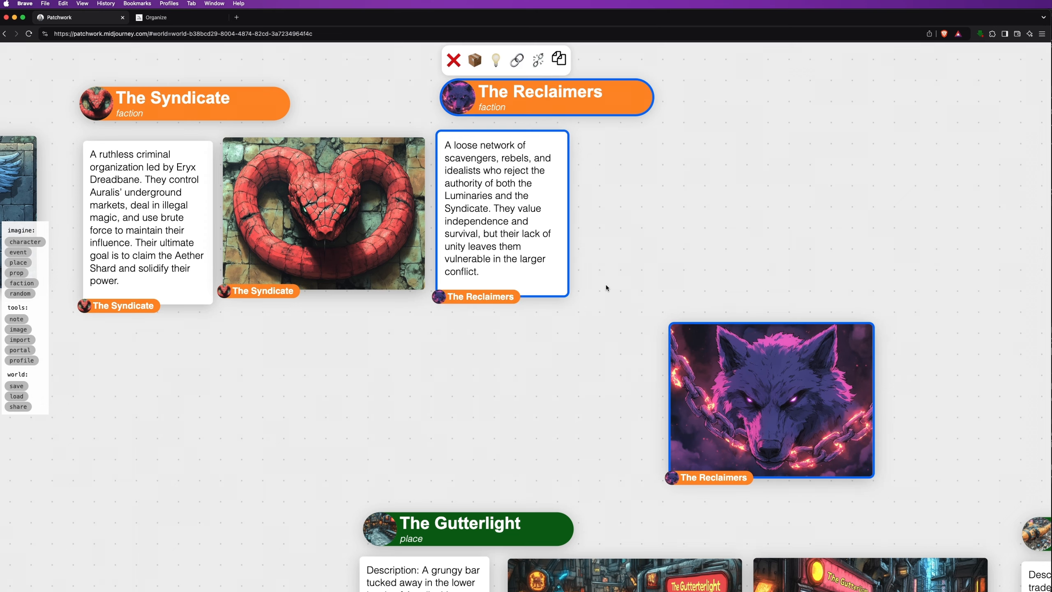
# Zoom out to the faction row and nudge The Syndicate card group slightly up-left into line
pyautogui.click(610, 359)
pyautogui.scroll(-3, 565, 423)
pyautogui.scroll(-5, 566, 425)
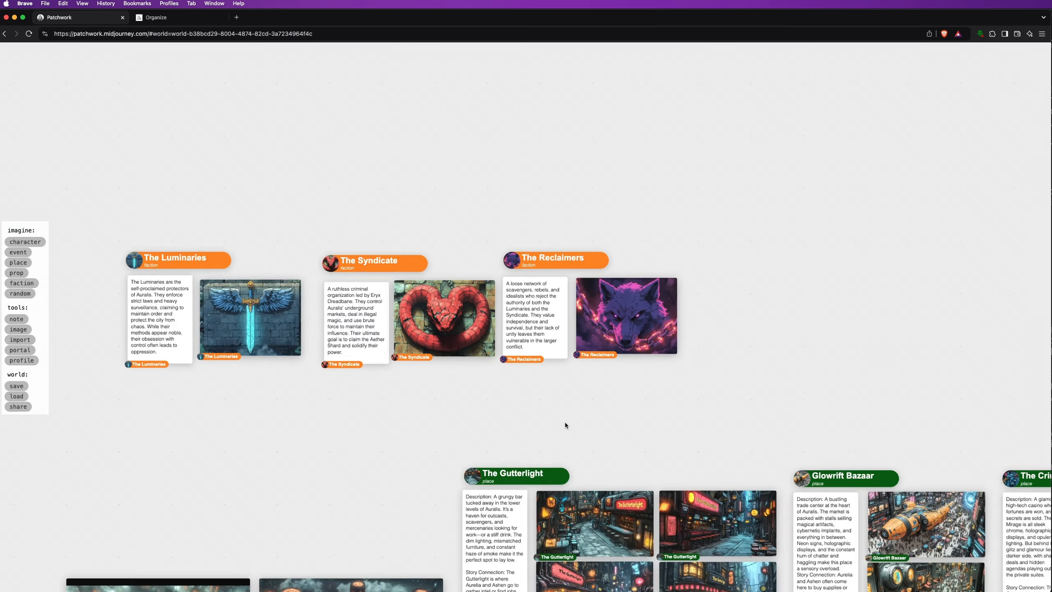
pyautogui.scroll(-5, 729, 388)
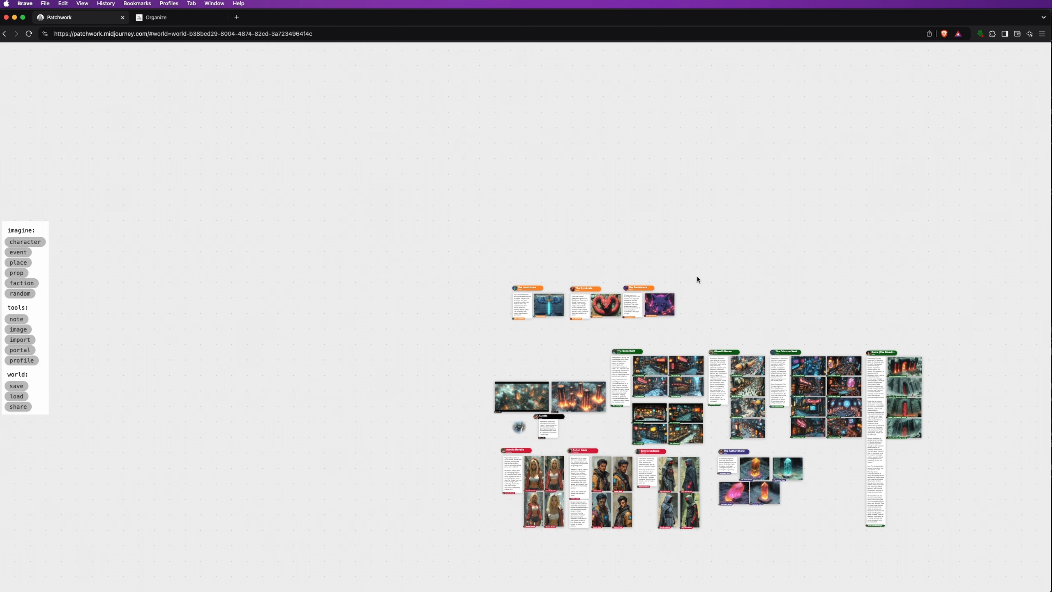
pyautogui.moveTo(696, 277); pyautogui.dragTo(507, 315)
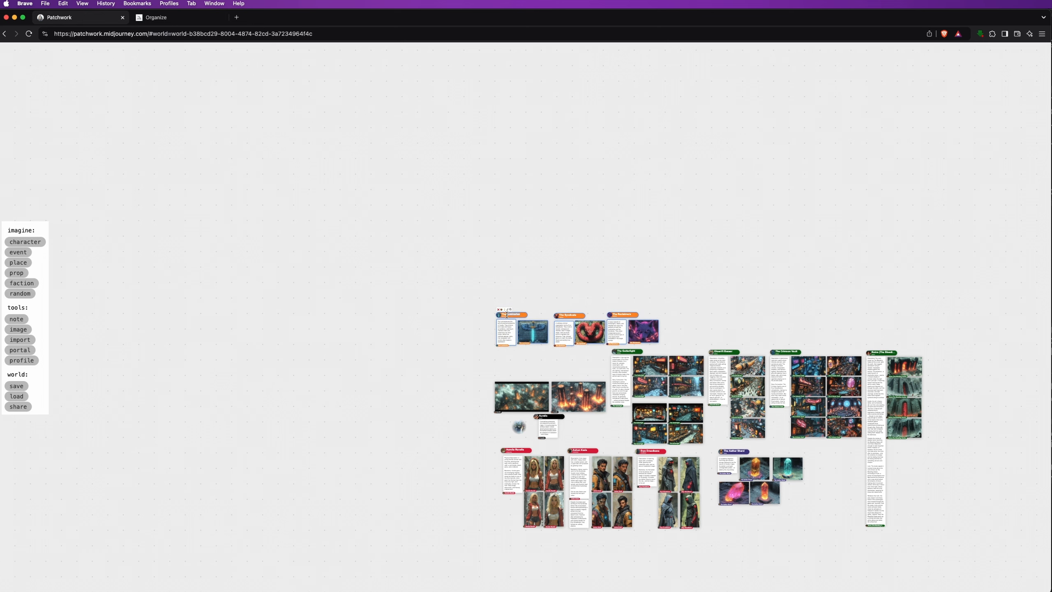
pyautogui.click(665, 272)
pyautogui.scroll(8, 709, 443)
pyautogui.scroll(-3, 709, 442)
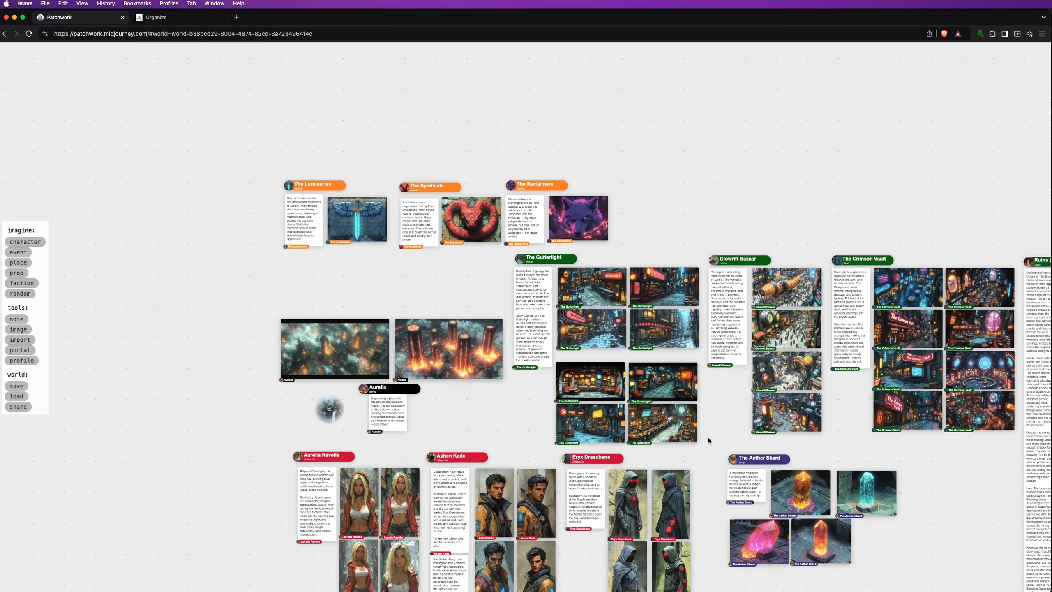
pyautogui.moveTo(709, 441); pyautogui.dragTo(593, 364)
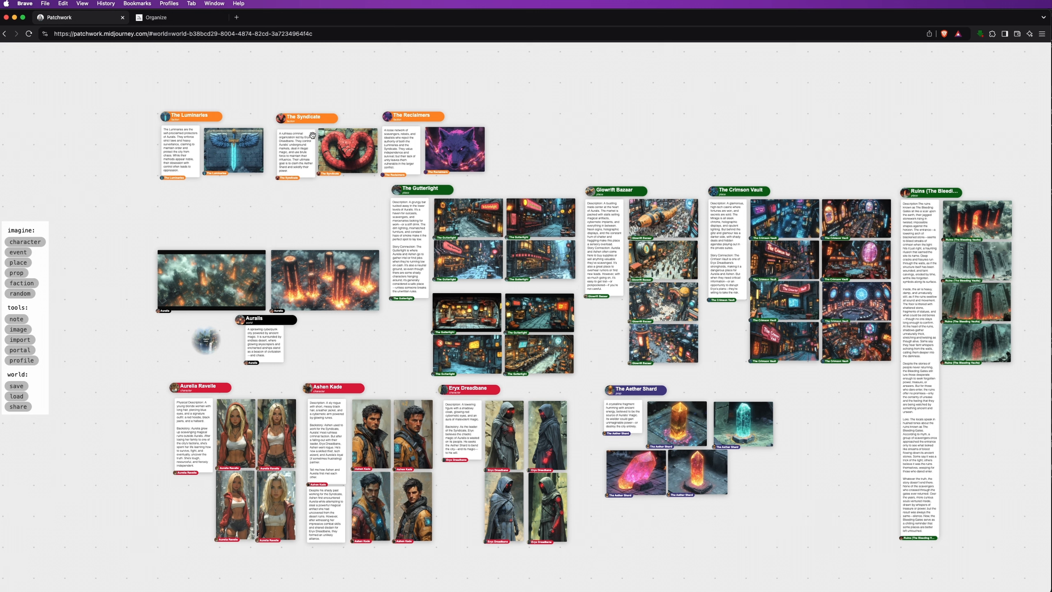
pyautogui.click(280, 118)
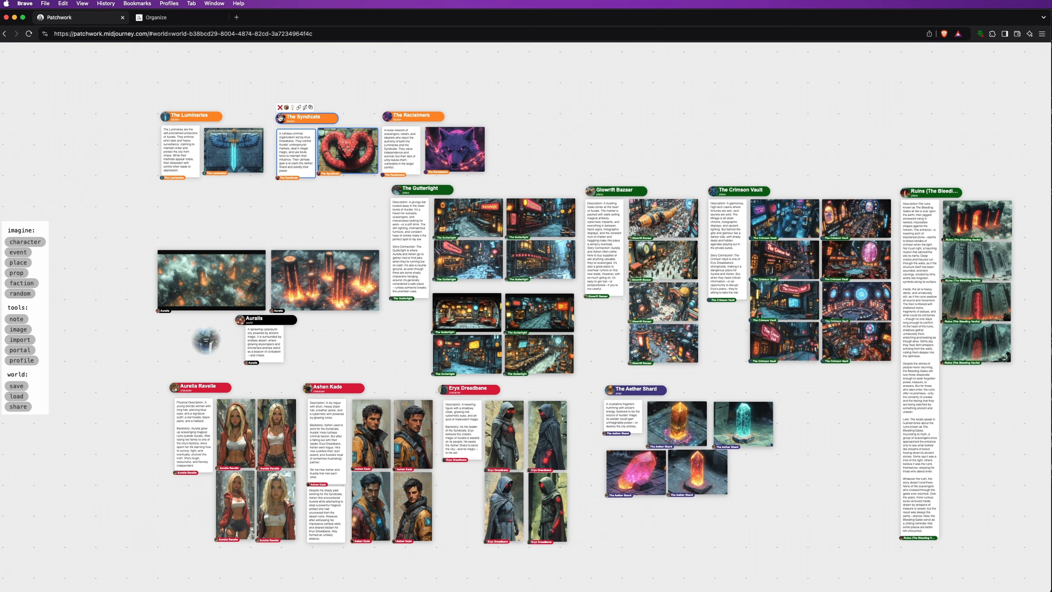
pyautogui.moveTo(280, 119); pyautogui.dragTo(275, 115)
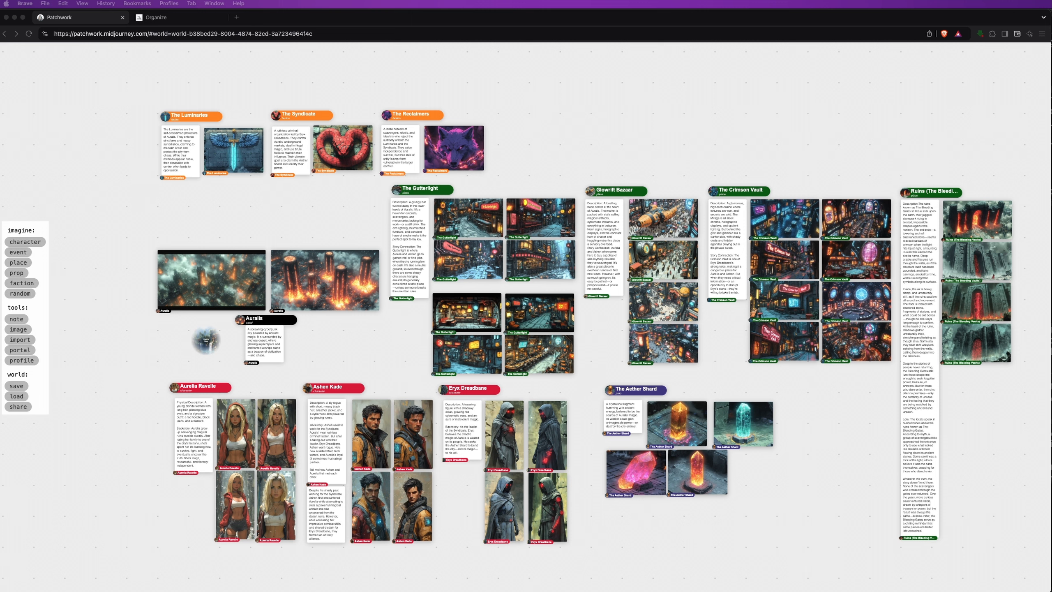
# Create a note listing Shadowy Figure in the bar, Bartender and Merchant on separate lines
pyautogui.click(16, 318)
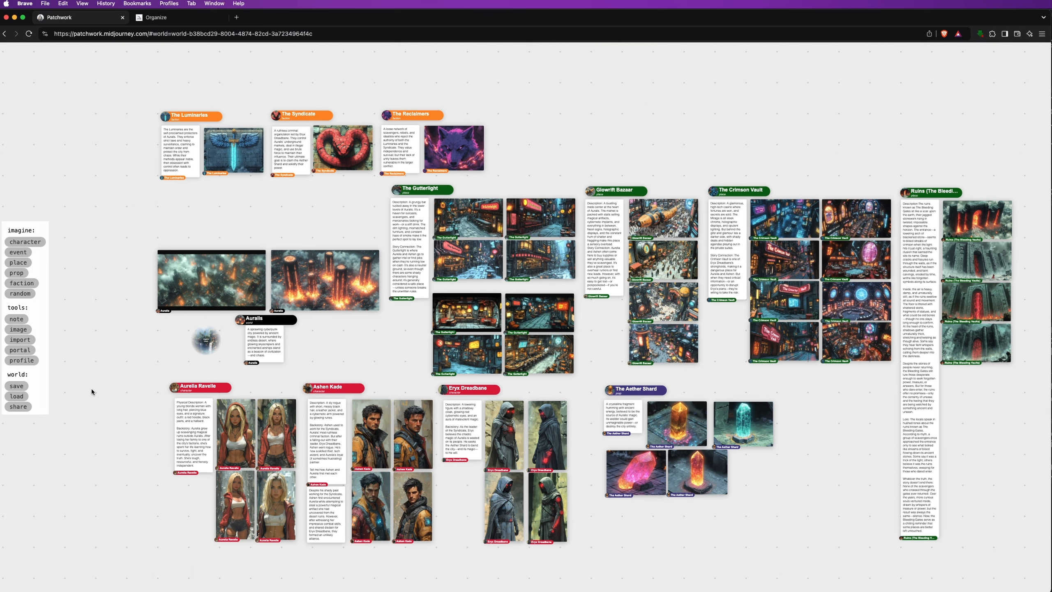
pyautogui.click(92, 389)
pyautogui.click(103, 392)
pyautogui.press('BackSpace')
pyautogui.write('Shadowy Figure in the bar')
pyautogui.press('Return')
pyautogui.write('Bartender')
pyautogui.press('Return')
pyautogui.write('Merchant')
pyautogui.press('Return')
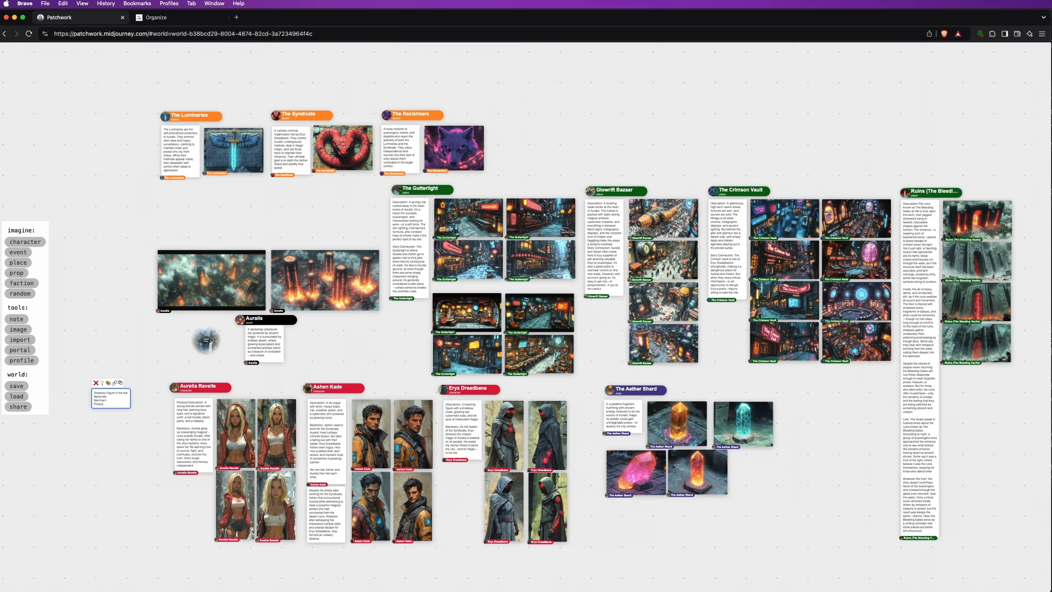
# Bullet each role, add '- Auctioneer' and '- Security Guard', and move the note beside Aurelia Ravelle
pyautogui.scroll(5, 105, 396)
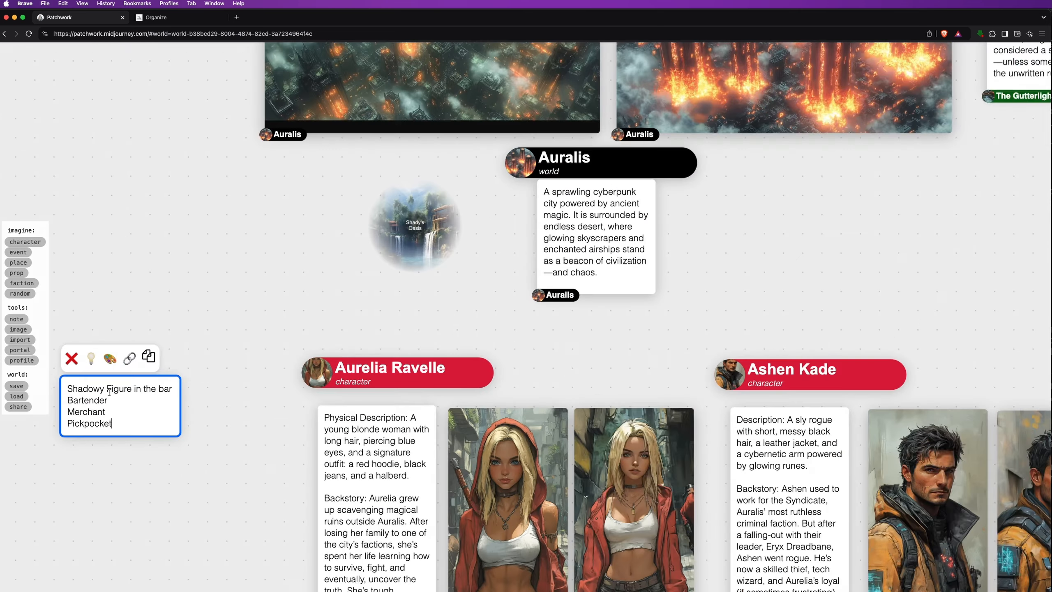
pyautogui.write('-')
pyautogui.press('Down')
pyautogui.press('Down')
pyautogui.press('Left')
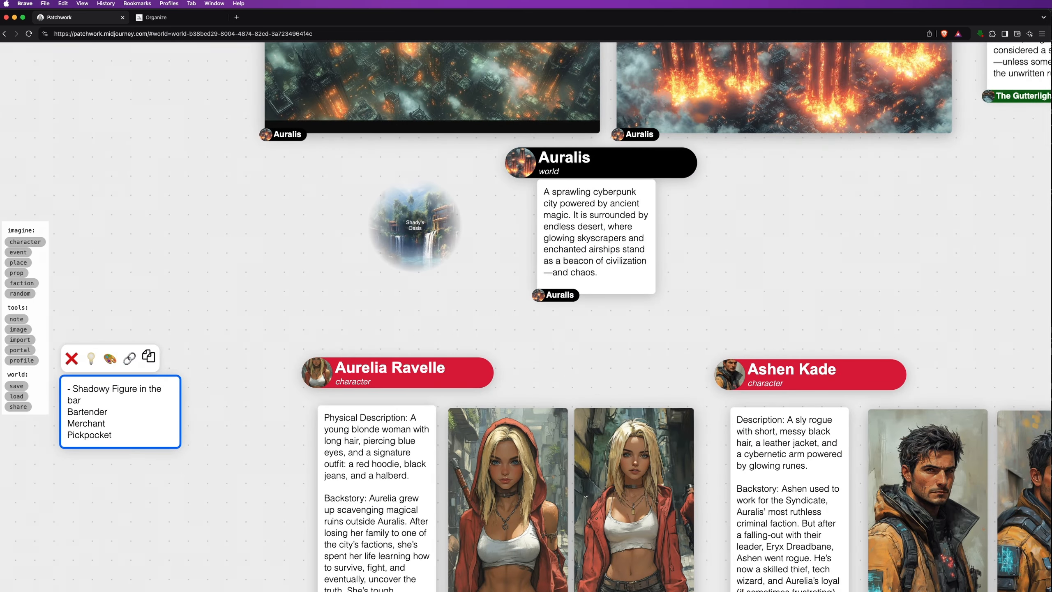
pyautogui.write('-')
pyautogui.press('Down')
pyautogui.press('Left')
pyautogui.write('-')
pyautogui.press('Down')
pyautogui.press('Left')
pyautogui.write('-')
pyautogui.press('Down')
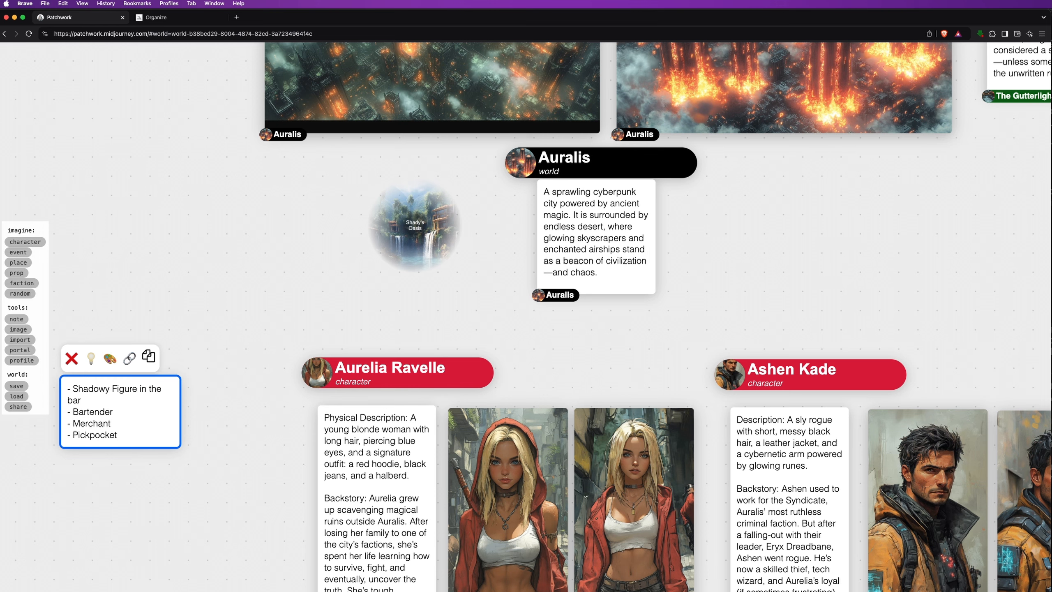
pyautogui.press('Return')
pyautogui.write('- Auctioneer')
pyautogui.press('Return')
pyautogui.write('- Security Guard')
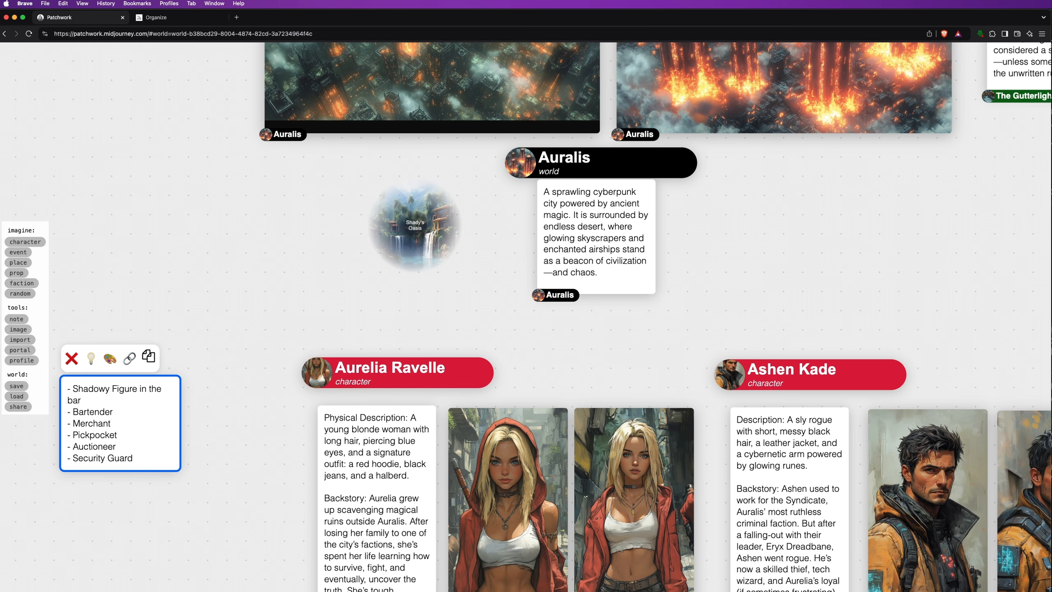
pyautogui.moveTo(216, 392); pyautogui.dragTo(234, 406)
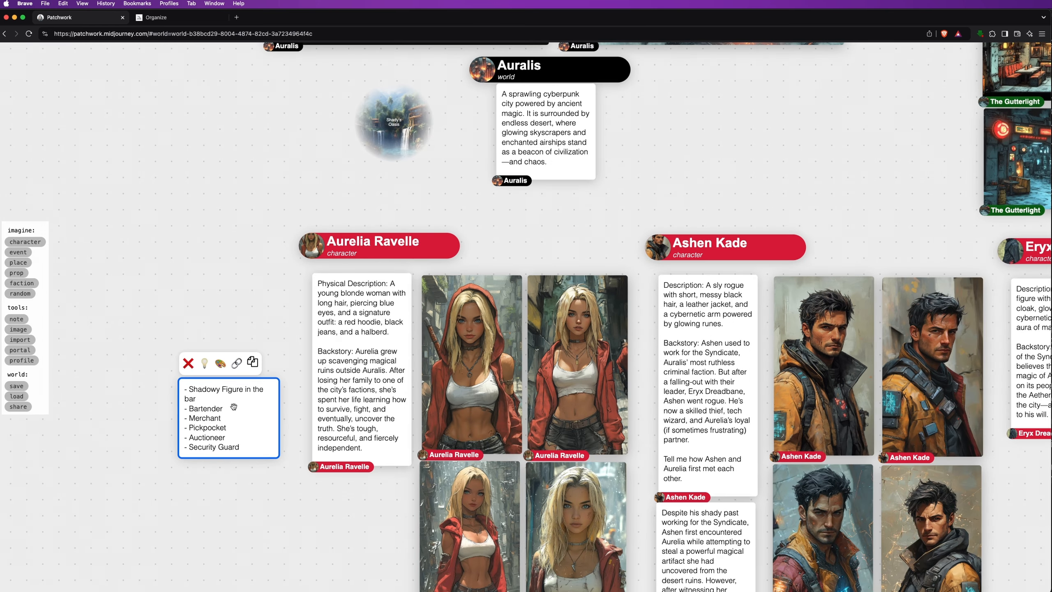
# Add a note beside The Aether Shard listing '- Aether Shard Map' and '- Decoding Device'
pyautogui.click(221, 313)
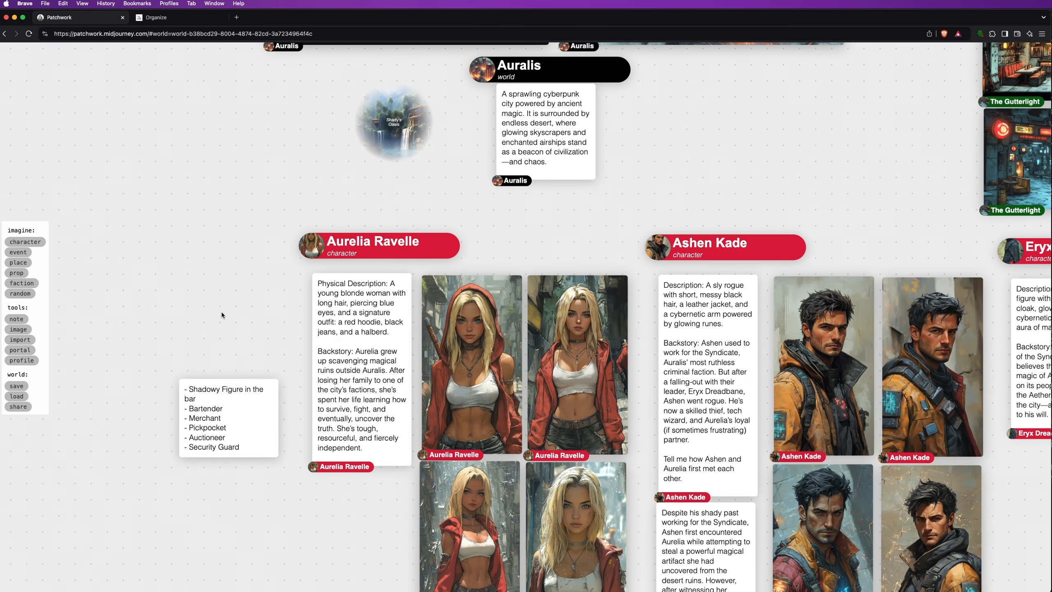
pyautogui.scroll(-4, 259, 338)
pyautogui.moveTo(824, 444); pyautogui.dragTo(65, 397)
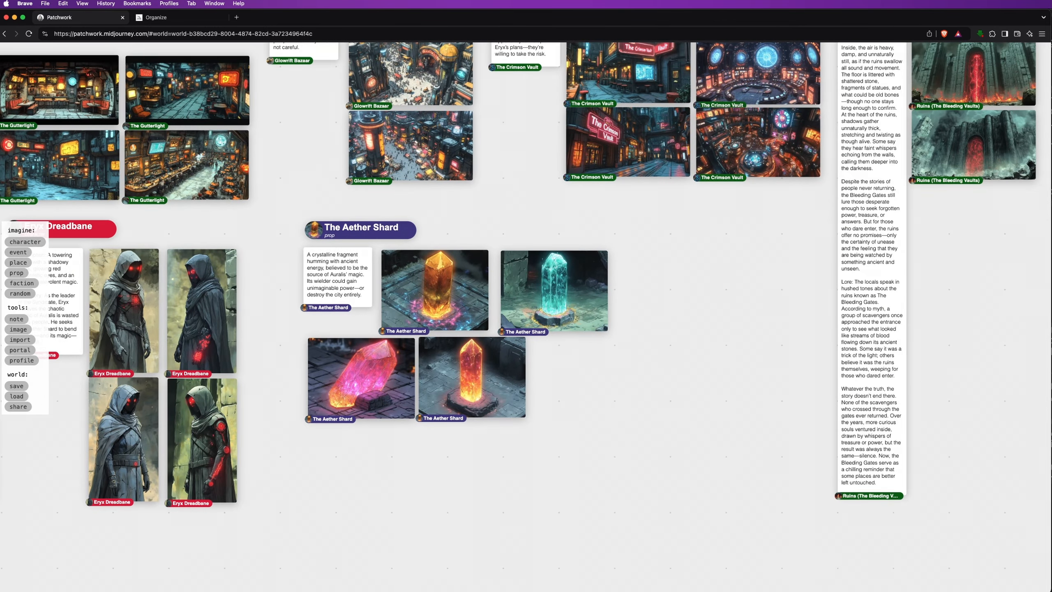
pyautogui.doubleClick(676, 276)
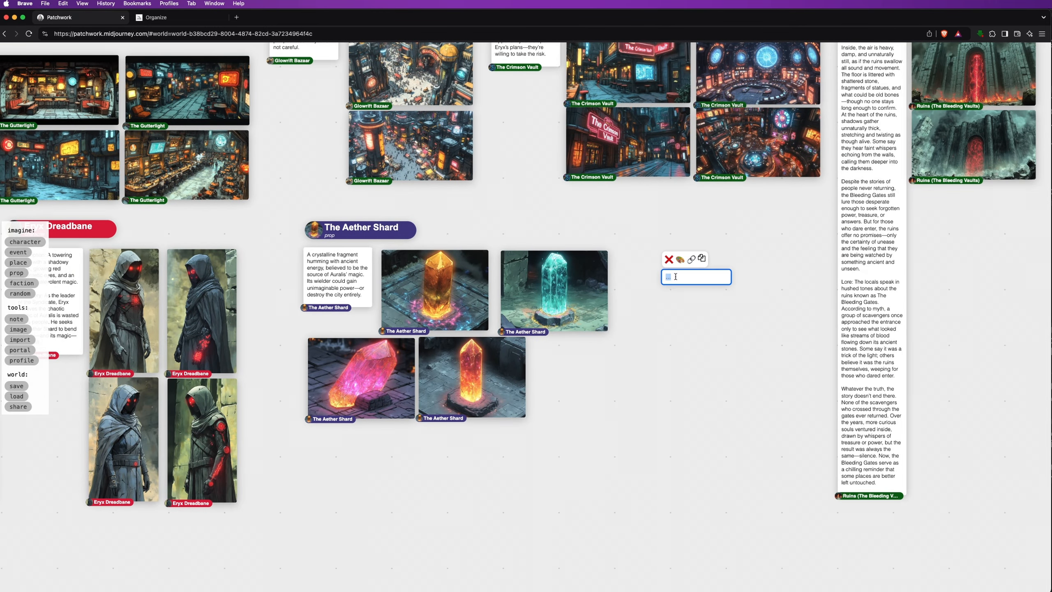
pyautogui.write('Aether Shard Map')
pyautogui.press('super+Left')
pyautogui.write('-')
pyautogui.press('super+Right')
pyautogui.press('Return')
pyautogui.press('Return')
pyautogui.press('BackSpace')
pyautogui.write('- Decoding Device')
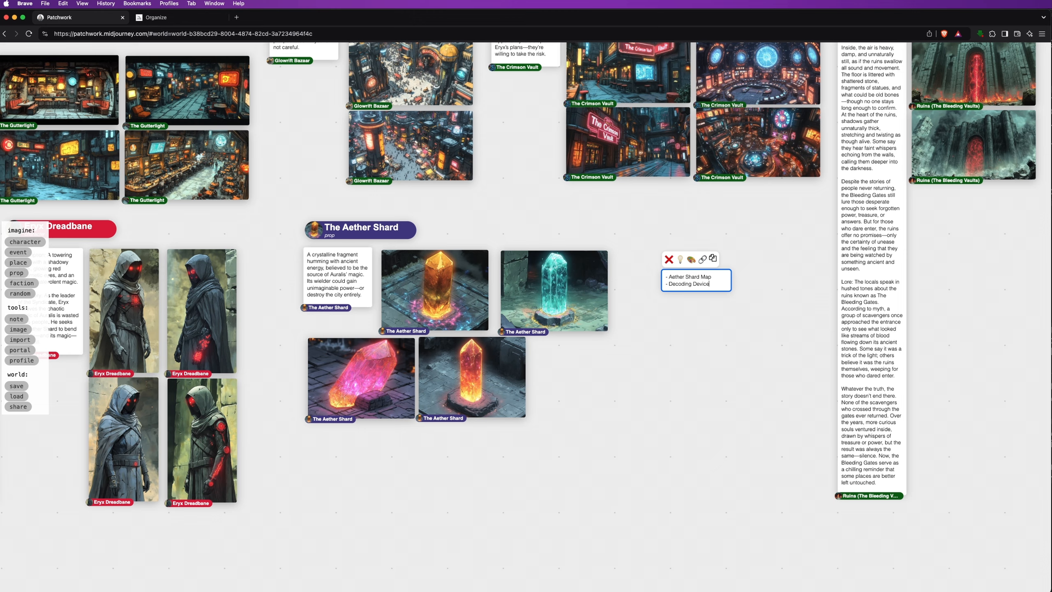
# Add an 'Auction Room' note to the right of the Ruins card
pyautogui.click(709, 439)
pyautogui.scroll(-5, 709, 439)
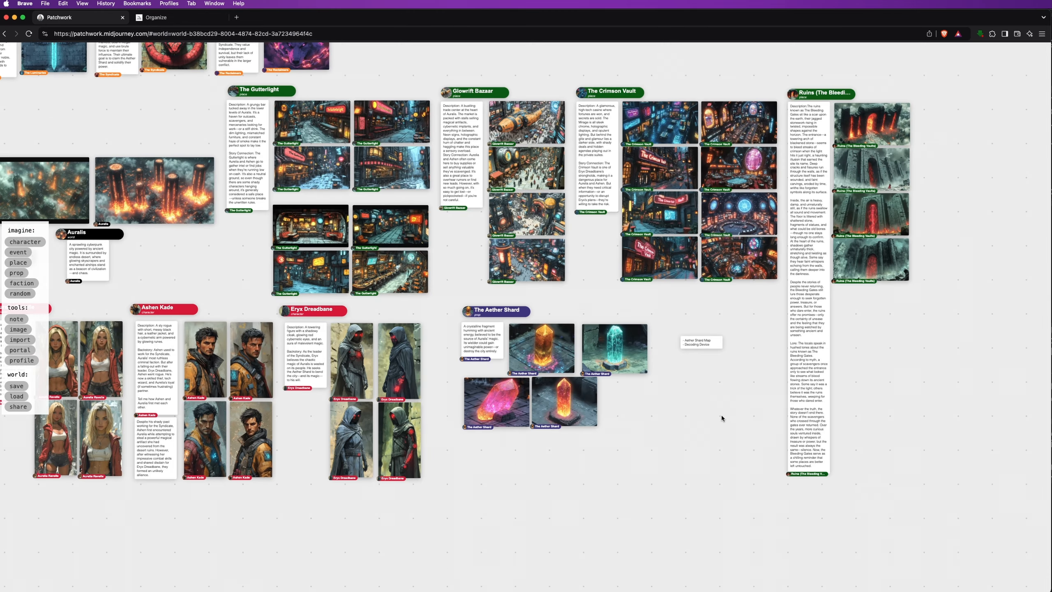
pyautogui.moveTo(748, 336); pyautogui.dragTo(506, 475)
pyautogui.click(16, 319)
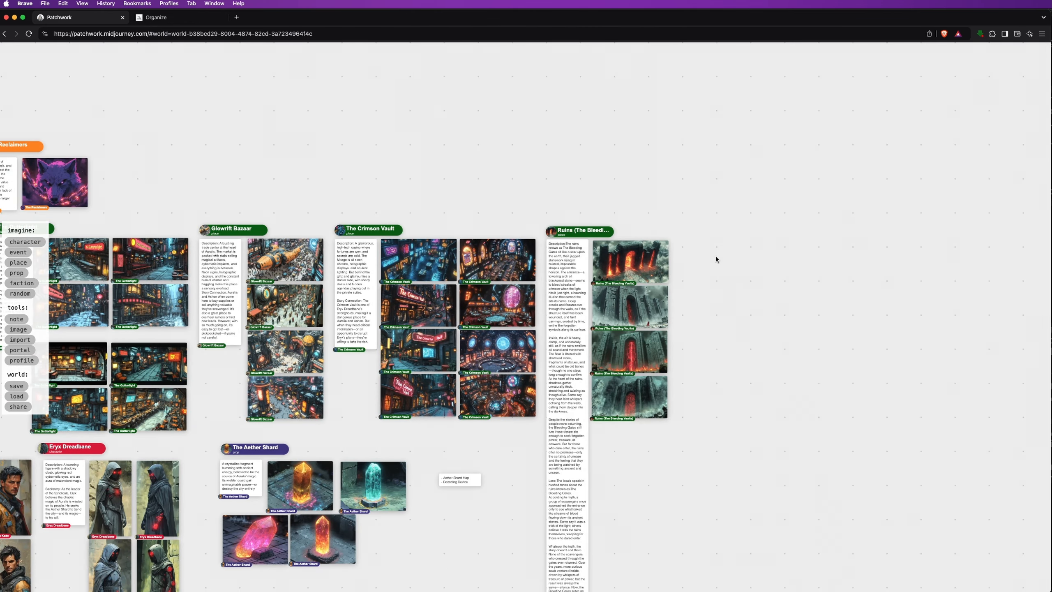
pyautogui.click(711, 241)
pyautogui.write('Auction Room')
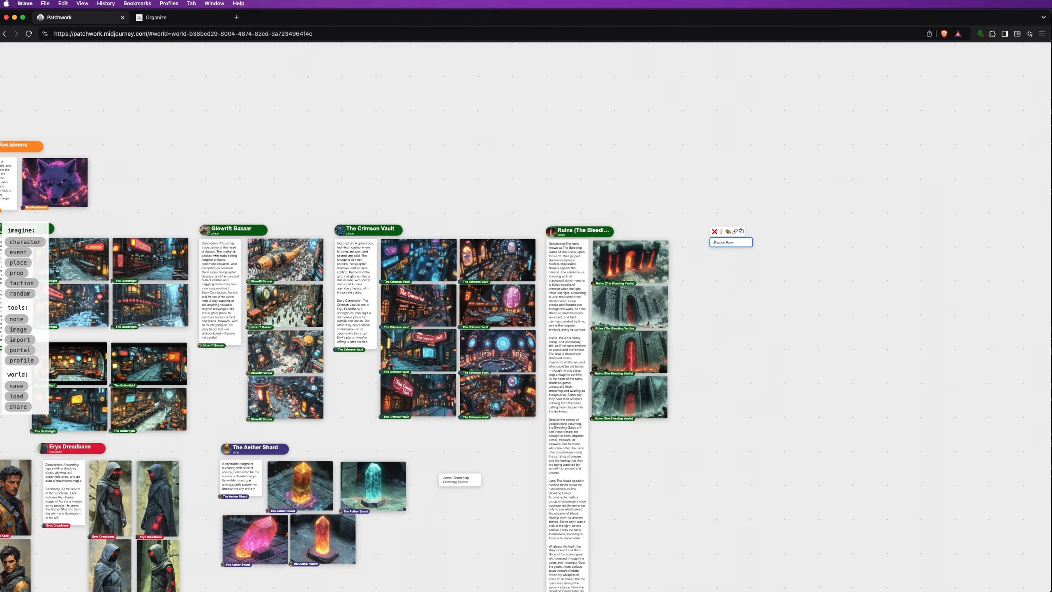
pyautogui.scroll(3, 734, 262)
pyautogui.click(734, 338)
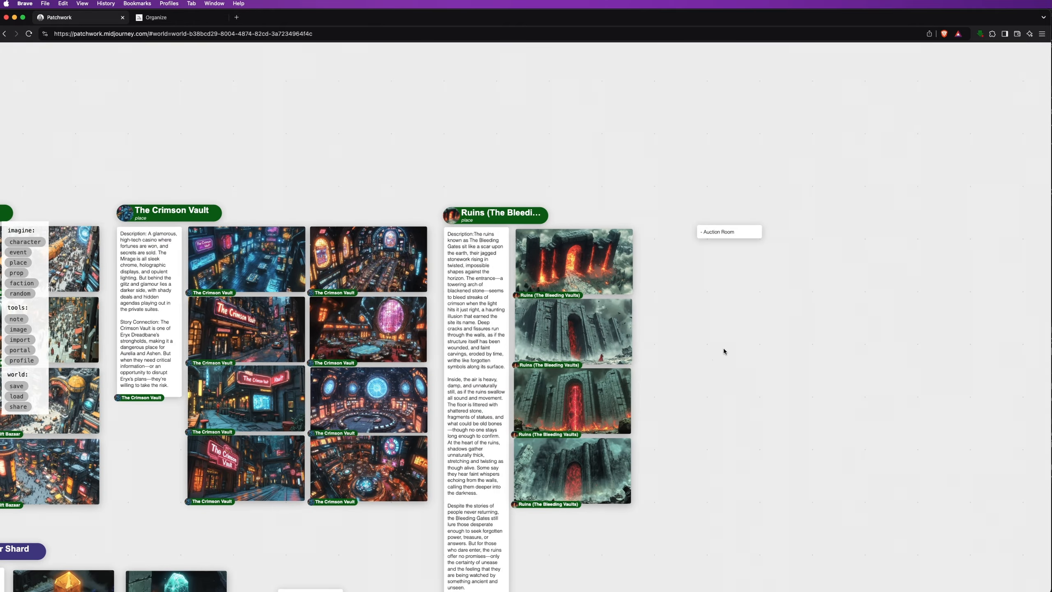
pyautogui.scroll(-10, 774, 412)
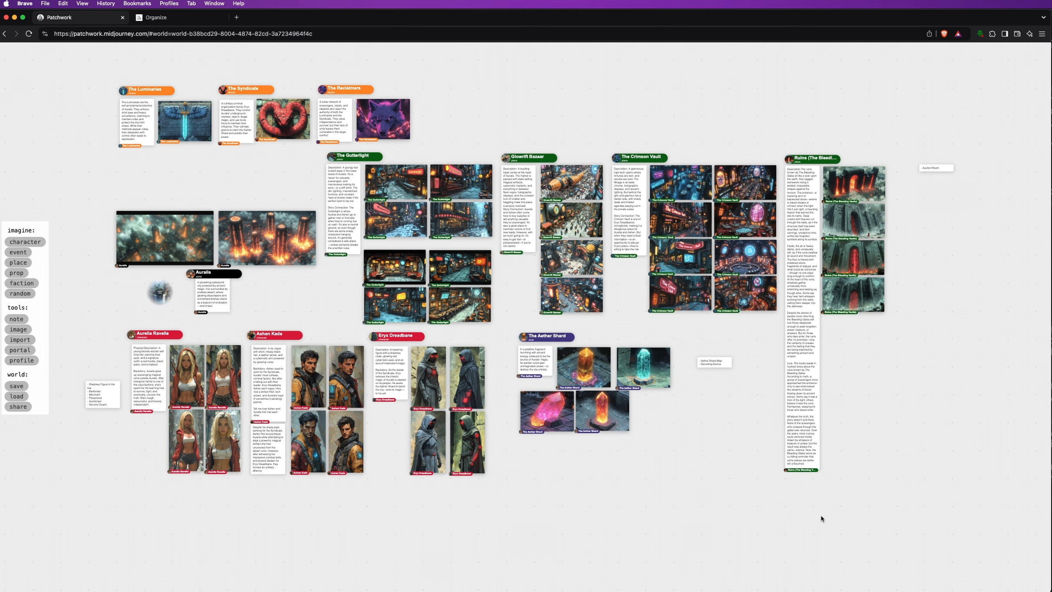
pyautogui.click(18, 330)
pyautogui.scroll(5, 586, 476)
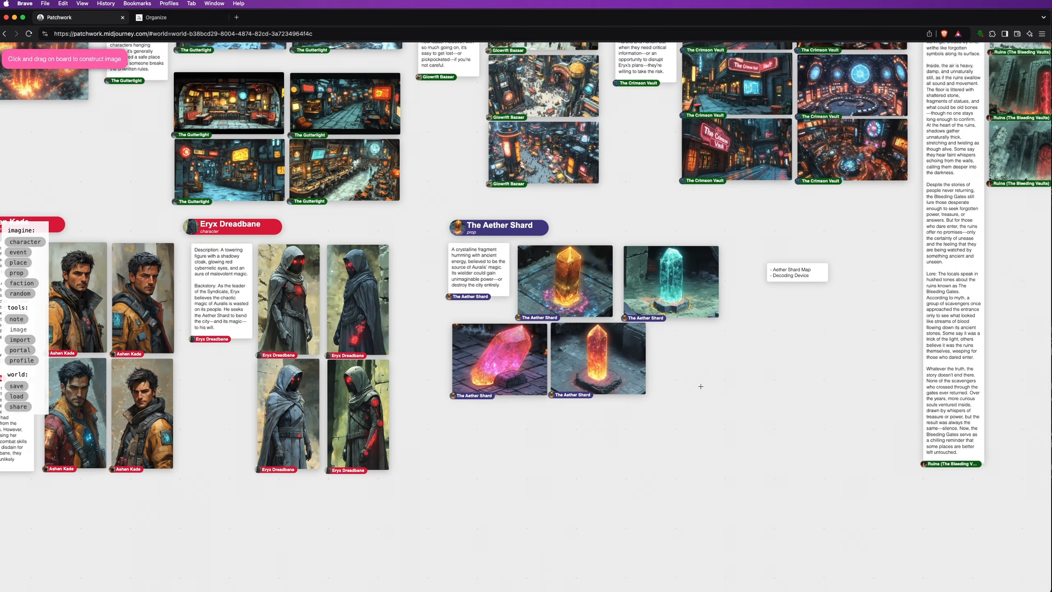
# Paste the glowing crystal-shard-on-pedestal prompt and paint four images beside The Aether Shard
pyautogui.click(689, 376)
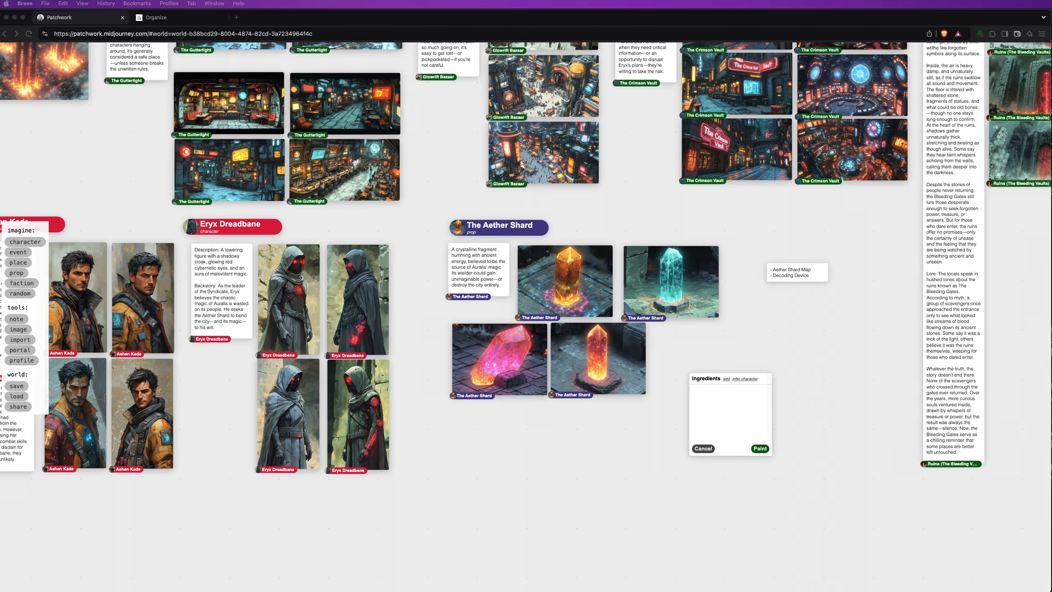
pyautogui.click(696, 392)
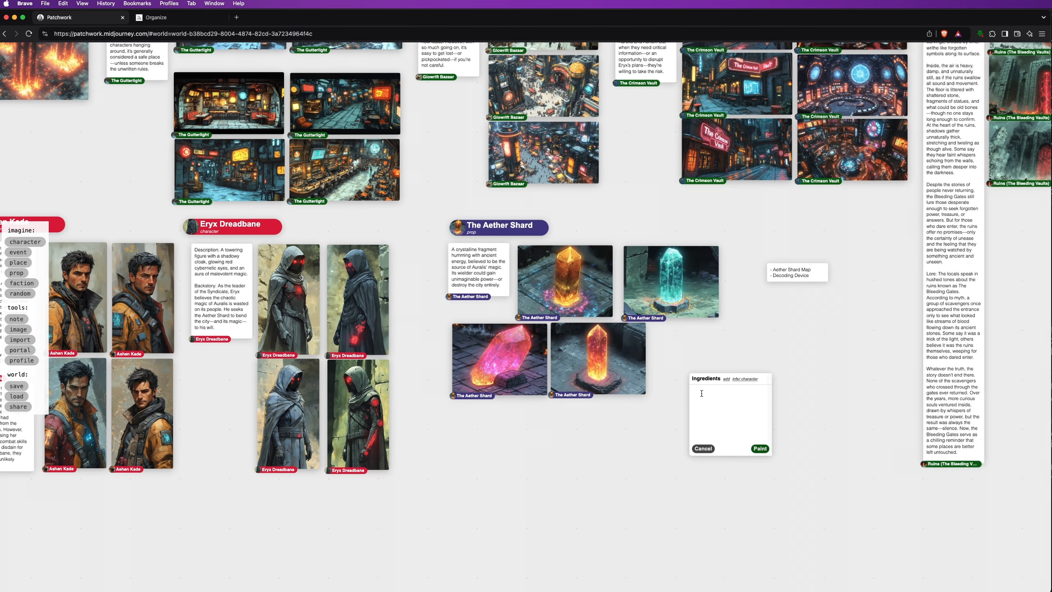
pyautogui.write('A small glowing crystal shard humming with ancient energy and power, hidden in a dark ancient room, sitting on a small pedestal. Fantasy Cyberpunk style. --ar 4:3 --sref 437824 --s 750 --q 1')
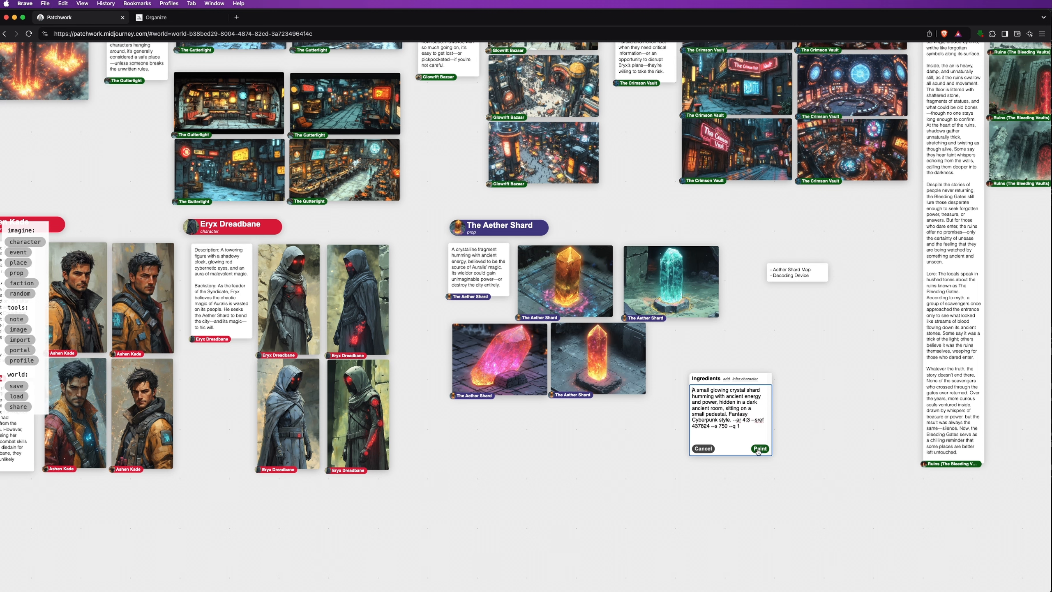
pyautogui.click(759, 449)
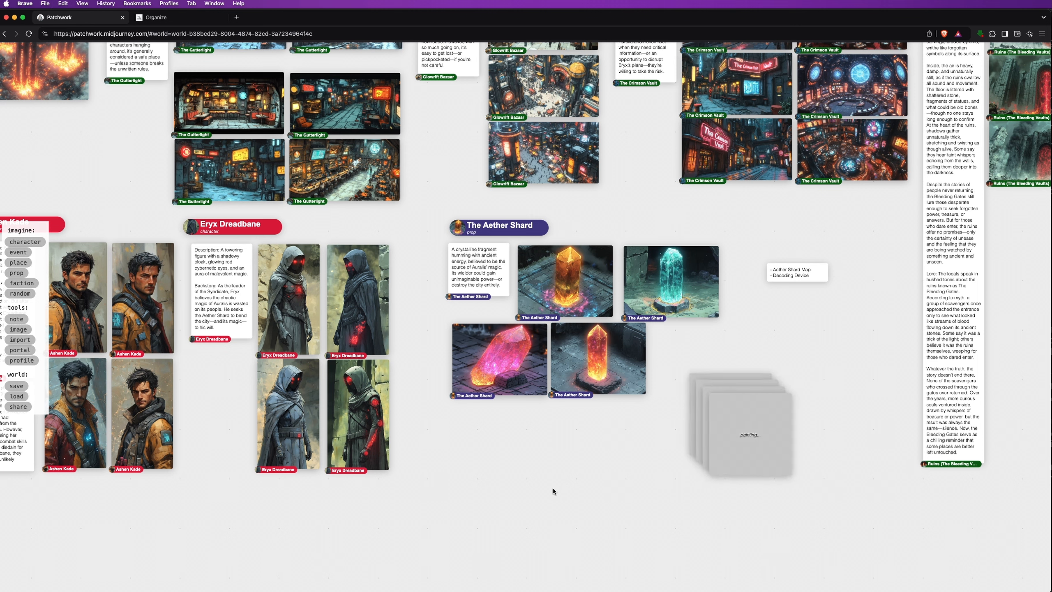
pyautogui.scroll(5, 927, 481)
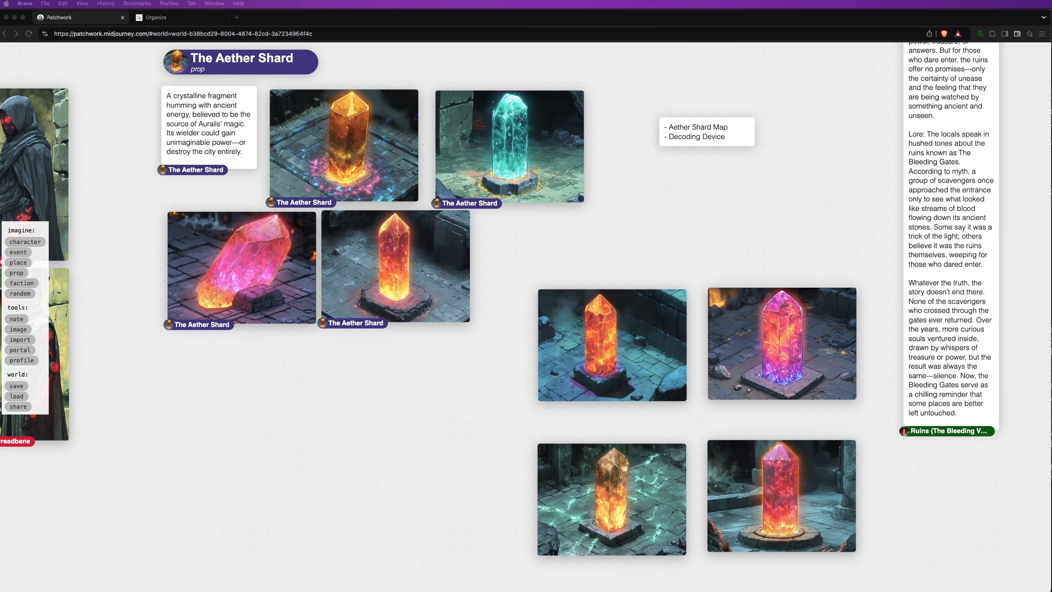
# Link the four new crystal images to The Aether Shard prop
pyautogui.click(590, 358)
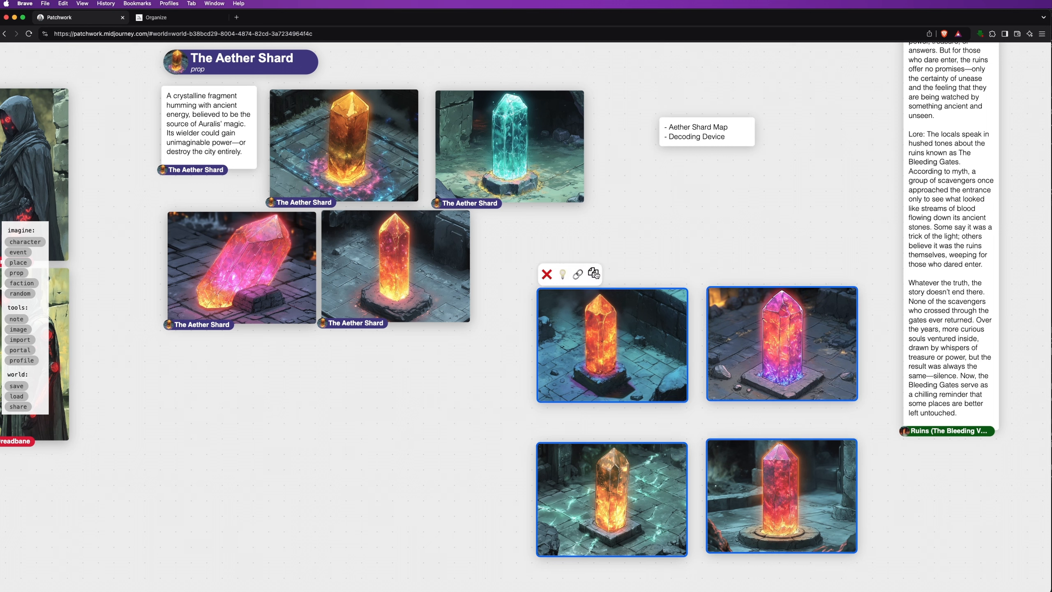
pyautogui.click(578, 275)
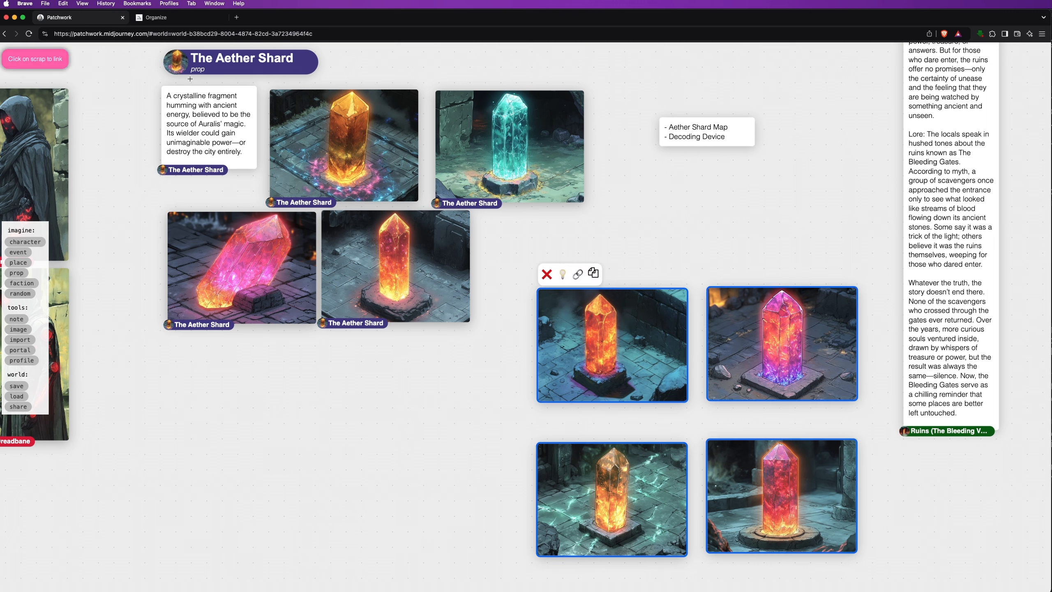
pyautogui.click(175, 63)
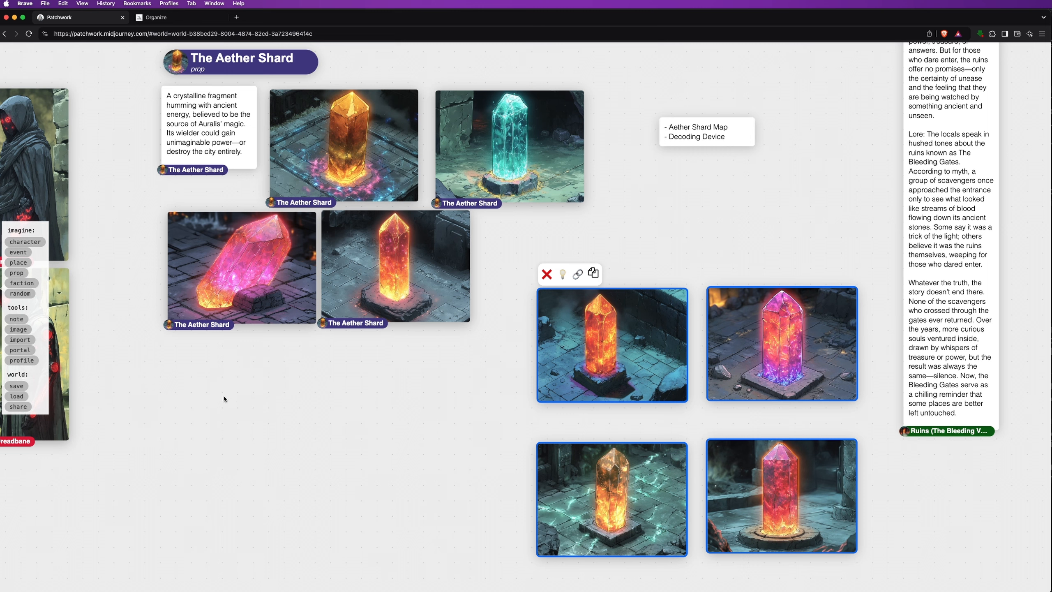
# Arrange the four crystal images into a compact 2×2 grid
pyautogui.moveTo(595, 365); pyautogui.dragTo(563, 310)
pyautogui.click(464, 414)
pyautogui.moveTo(471, 412); pyautogui.dragTo(686, 449)
pyautogui.moveTo(606, 447); pyautogui.dragTo(606, 415)
pyautogui.click(672, 528)
pyautogui.moveTo(672, 222); pyautogui.dragTo(793, 456)
pyautogui.click(854, 390)
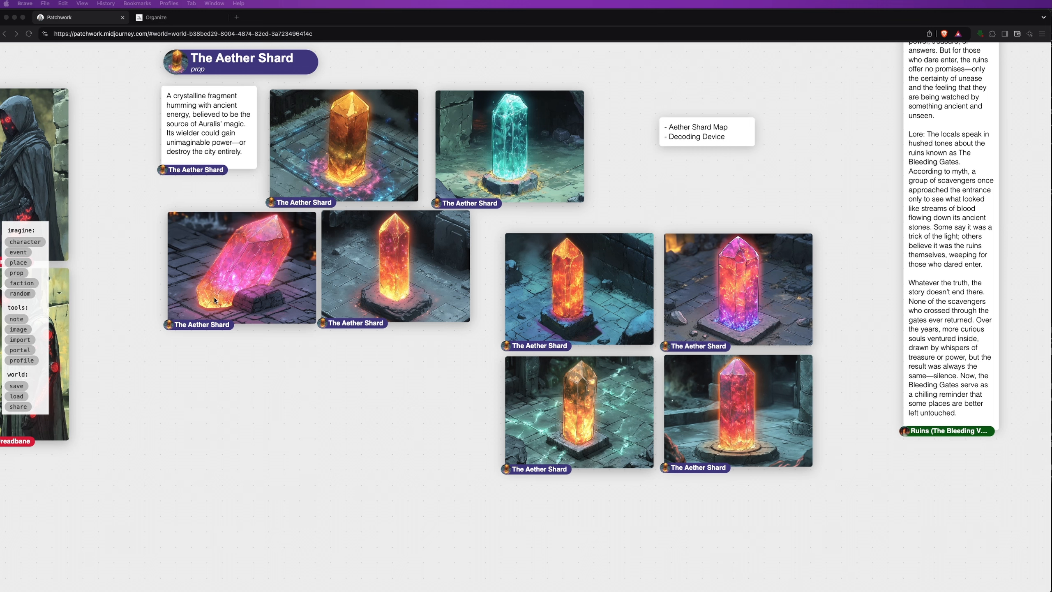
# Pan and zoom out across the board to survey factions, places, characters and Aether Shard images
pyautogui.click(234, 428)
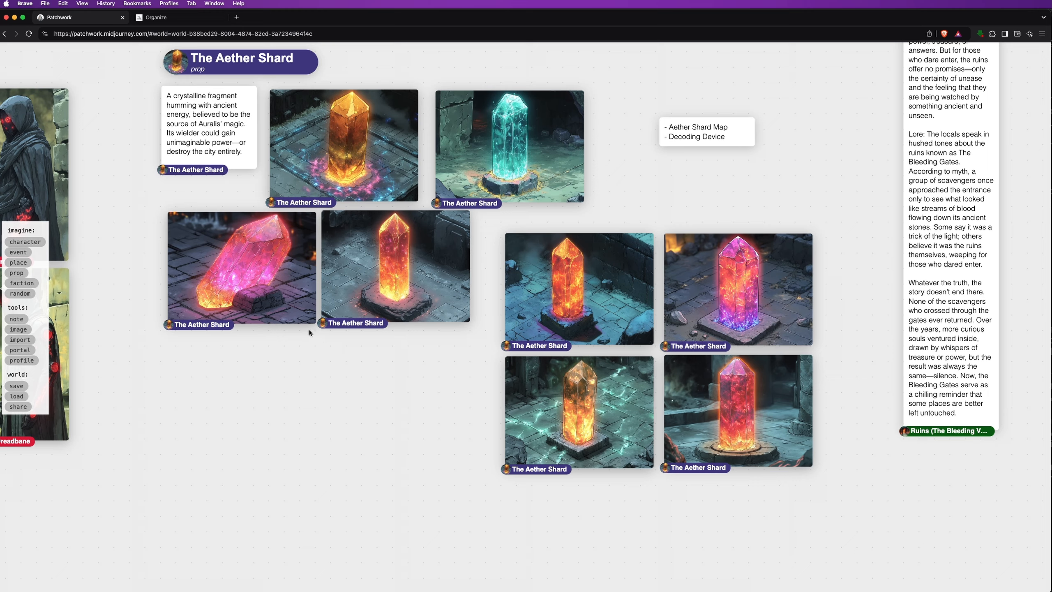
pyautogui.moveTo(113, 276); pyautogui.dragTo(764, 589)
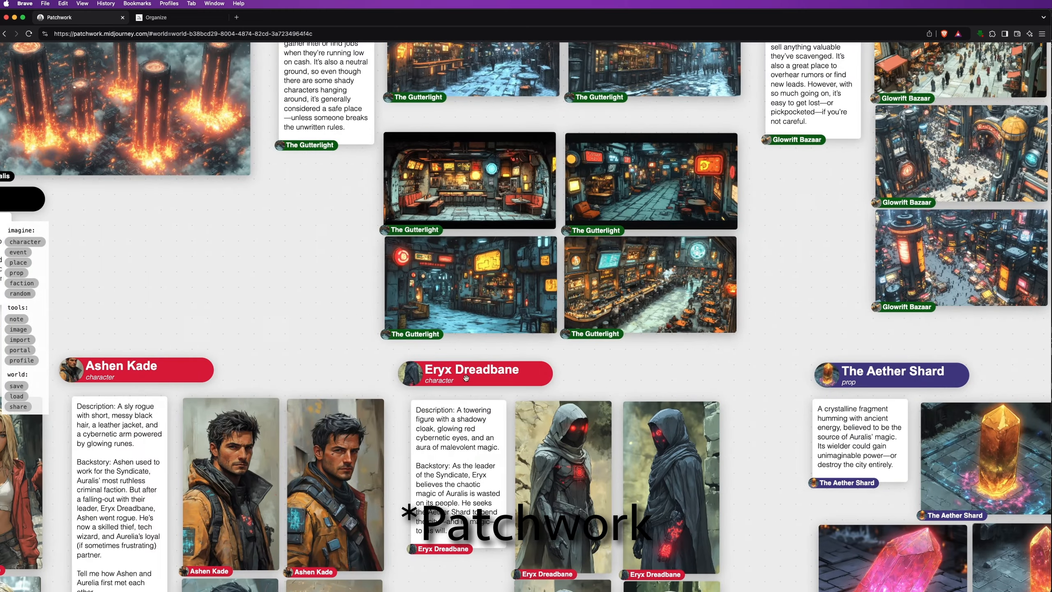
pyautogui.moveTo(329, 297); pyautogui.dragTo(860, 426)
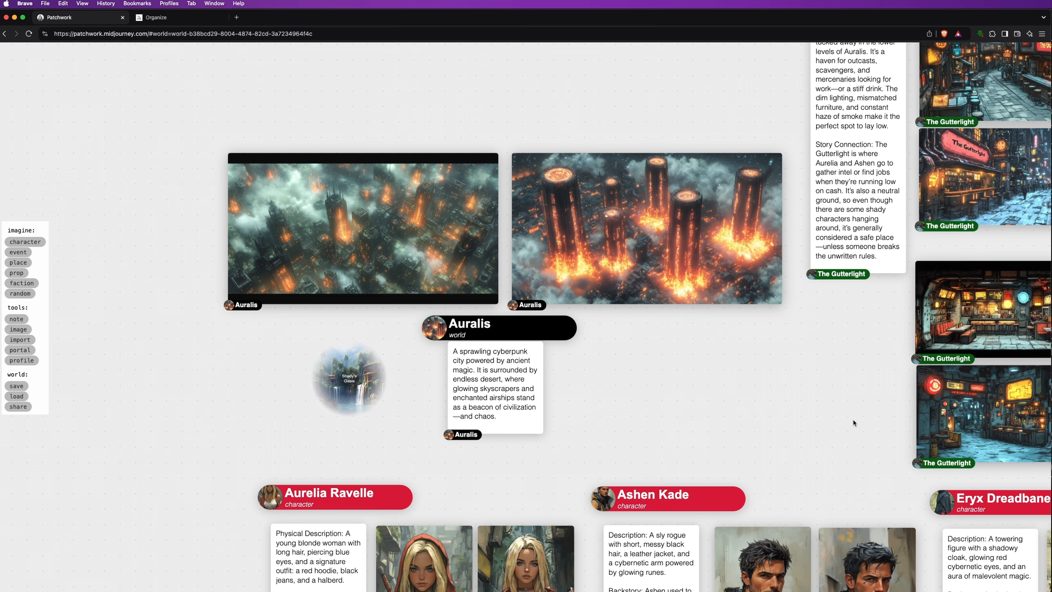
pyautogui.moveTo(787, 431); pyautogui.dragTo(729, 114)
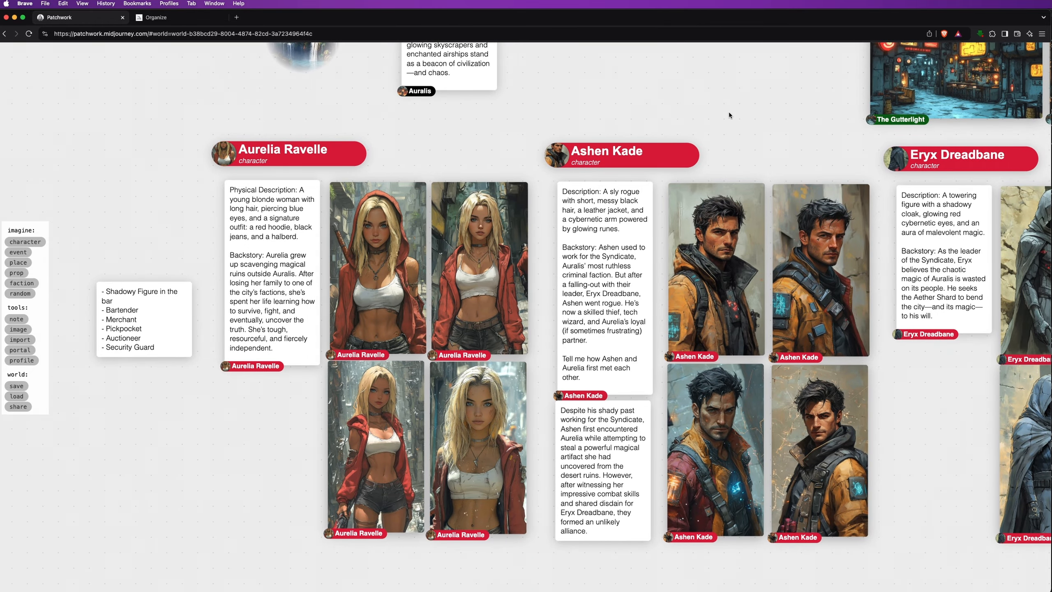
pyautogui.moveTo(939, 417); pyautogui.dragTo(186, 378)
pyautogui.moveTo(601, 434); pyautogui.dragTo(352, 416)
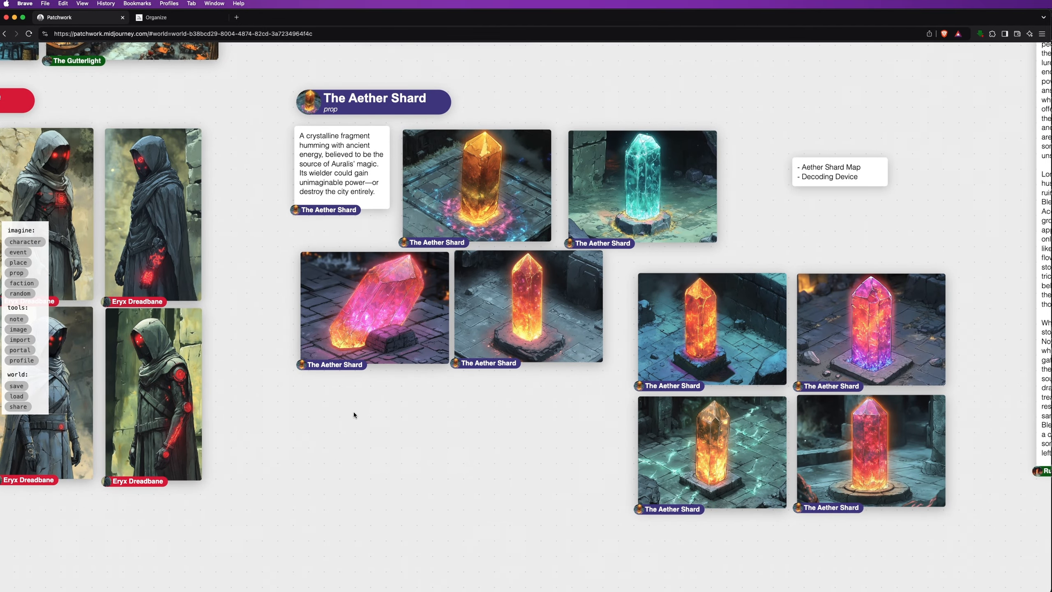
pyautogui.moveTo(244, 191); pyautogui.dragTo(429, 421)
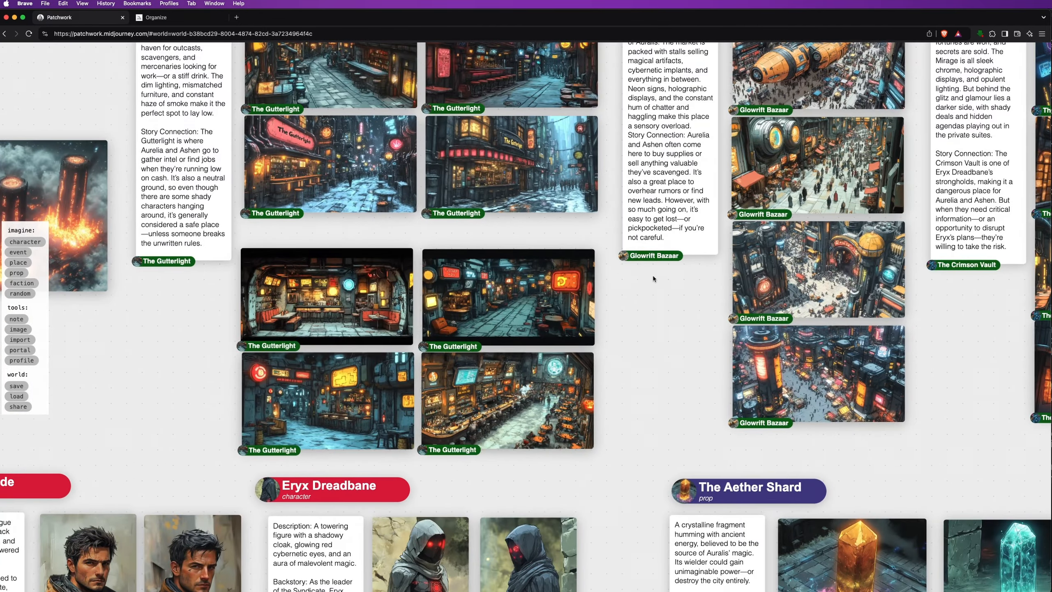
pyautogui.scroll(10, 653, 275)
pyautogui.hscroll(-10, 653, 275)
pyautogui.hscroll(-7, 653, 275)
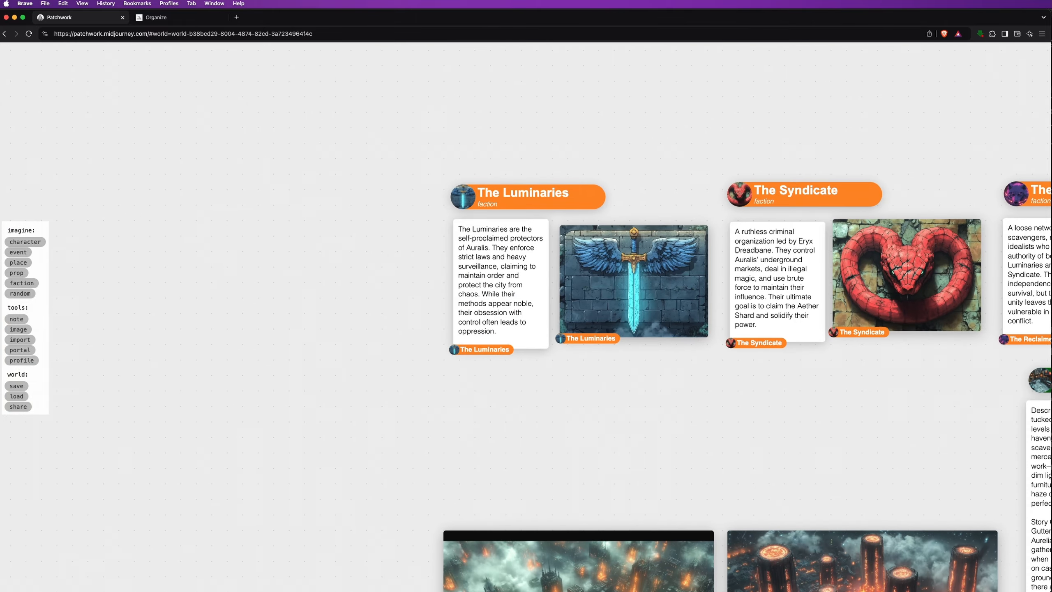
pyautogui.hscroll(3, 703, 373)
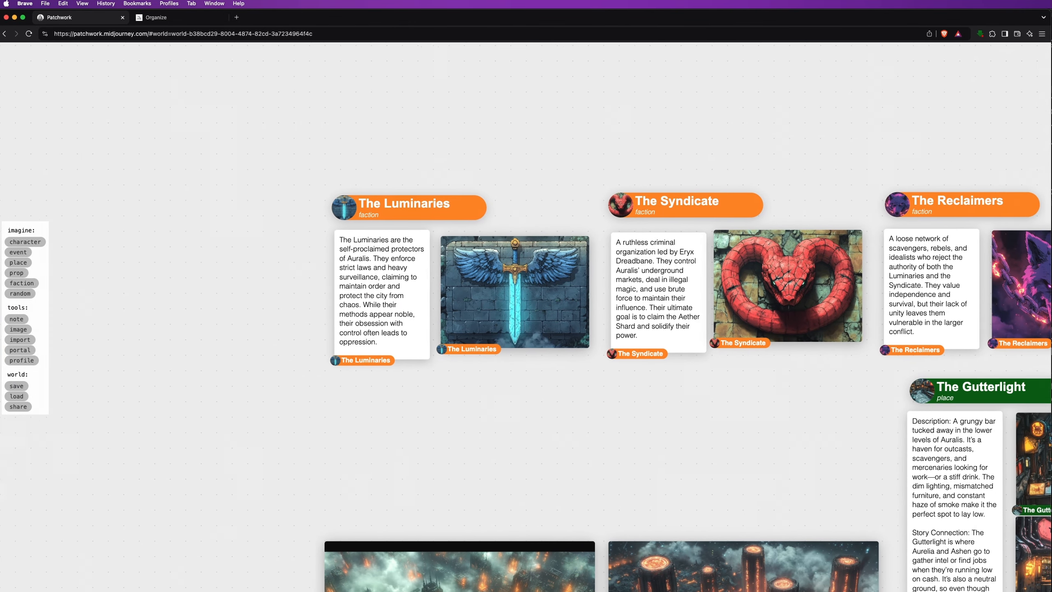
pyautogui.moveTo(720, 494); pyautogui.dragTo(666, 443)
pyautogui.scroll(-8, 666, 443)
pyautogui.moveTo(911, 351); pyautogui.dragTo(592, 45)
pyautogui.moveTo(674, 501); pyautogui.dragTo(860, 341)
# Add The Gutterlight Informant event noting Aurelia and Ashen meeting a shady informant about the Aether Shard
pyautogui.click(17, 252)
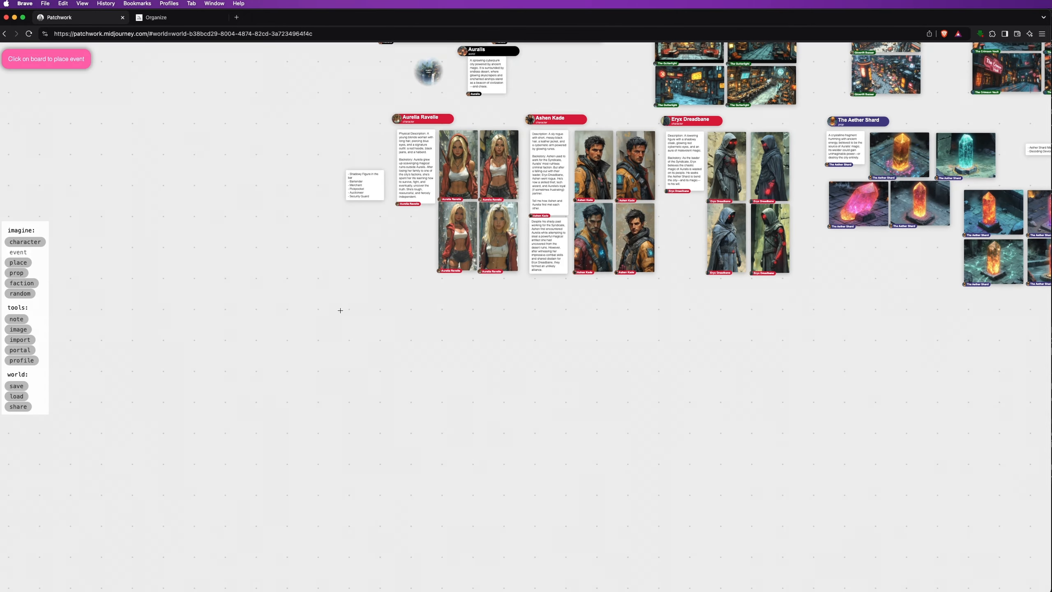
pyautogui.click(357, 321)
pyautogui.scroll(3, 314, 317)
pyautogui.scroll(3, 314, 320)
pyautogui.write('The ')
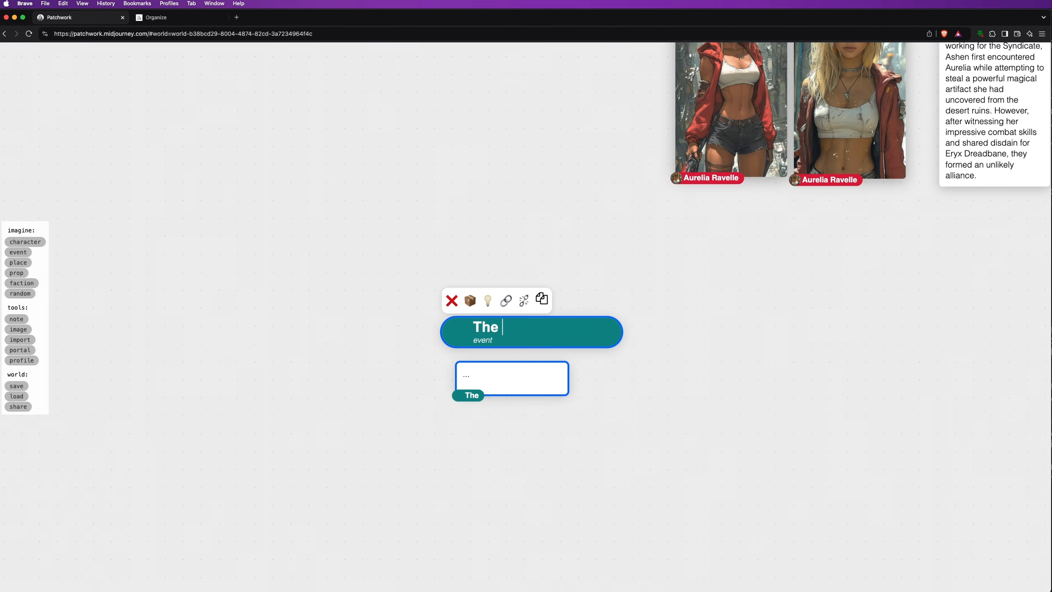
pyautogui.write('Gutterlight Informant')
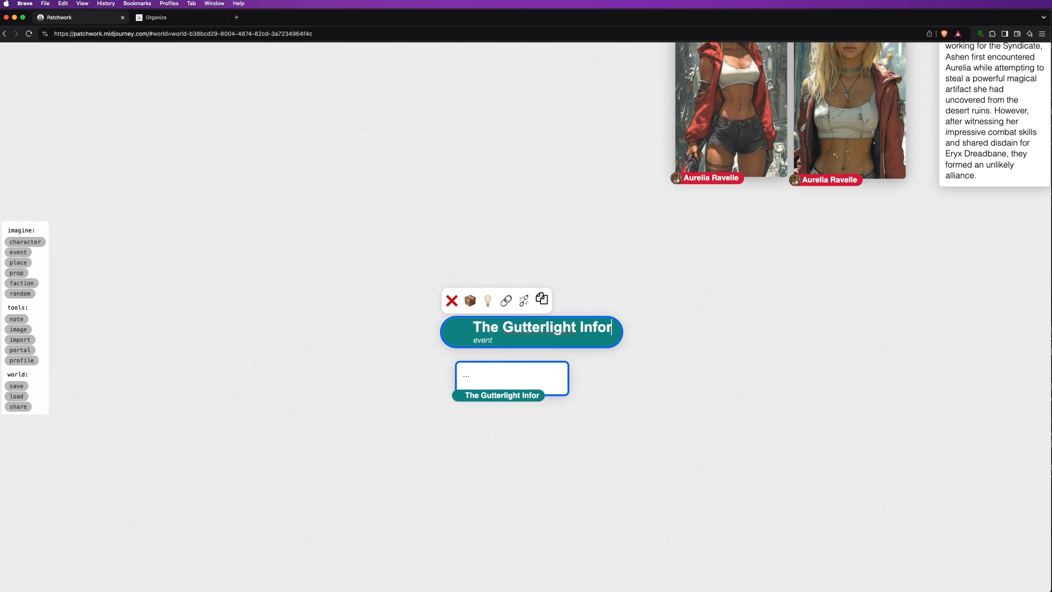
pyautogui.click(480, 377)
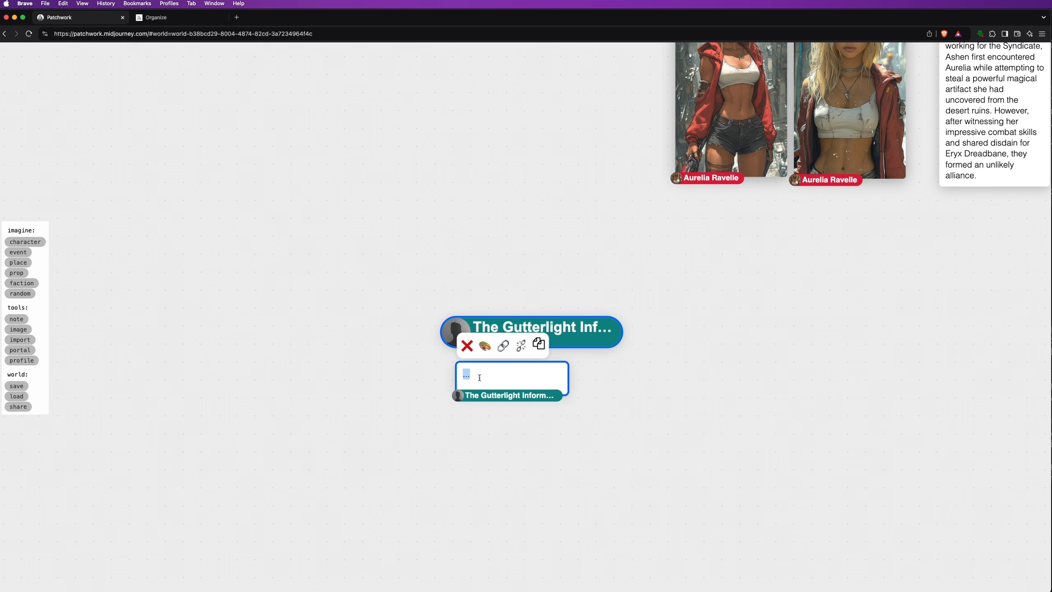
pyautogui.write('Aurelia and Ashen ')
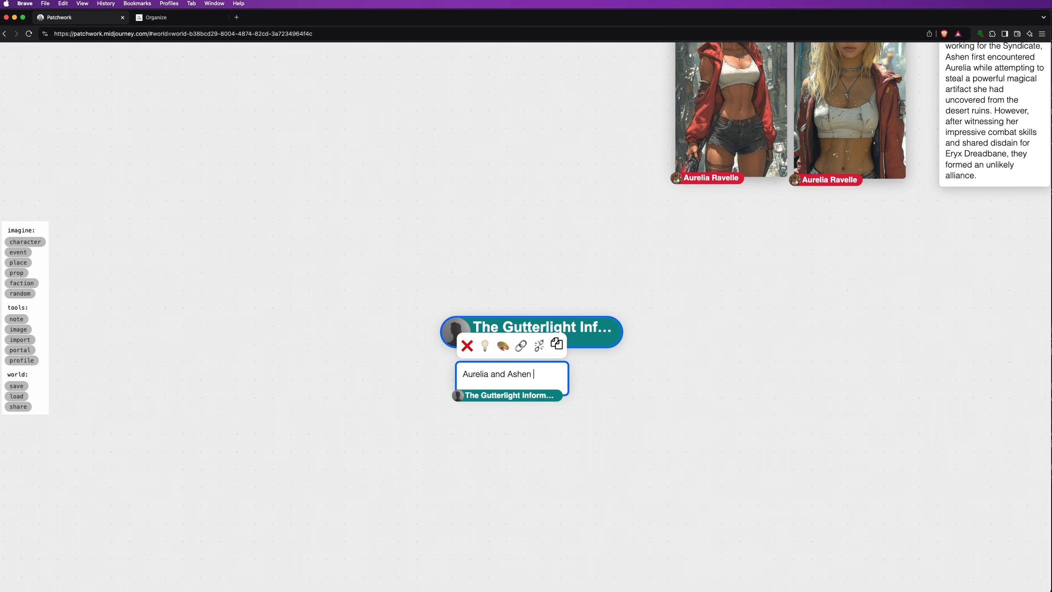
pyautogui.write('go to the Gutterlight to m')
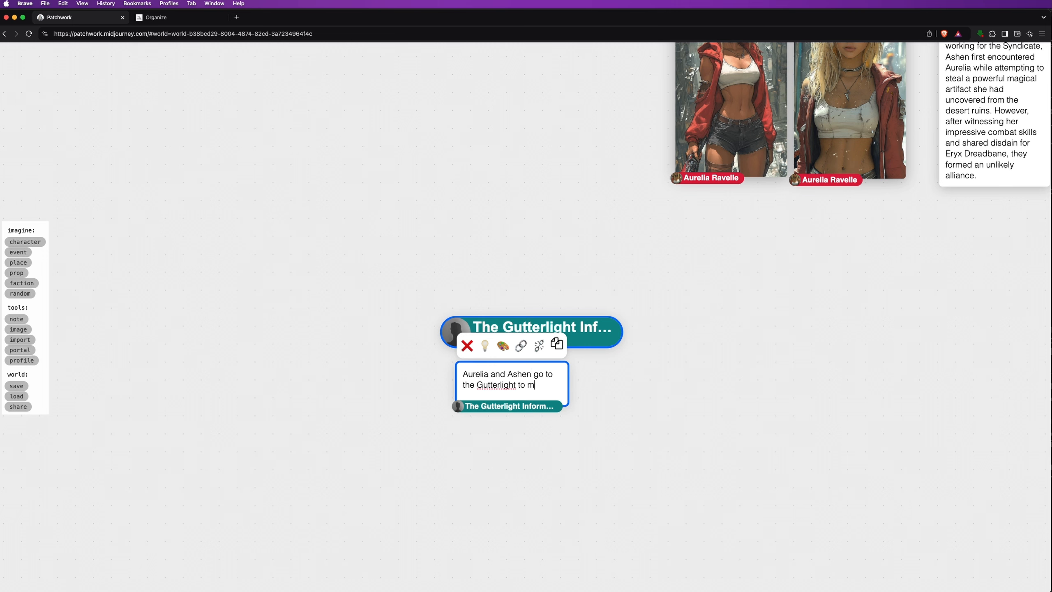
pyautogui.write('eet with a s')
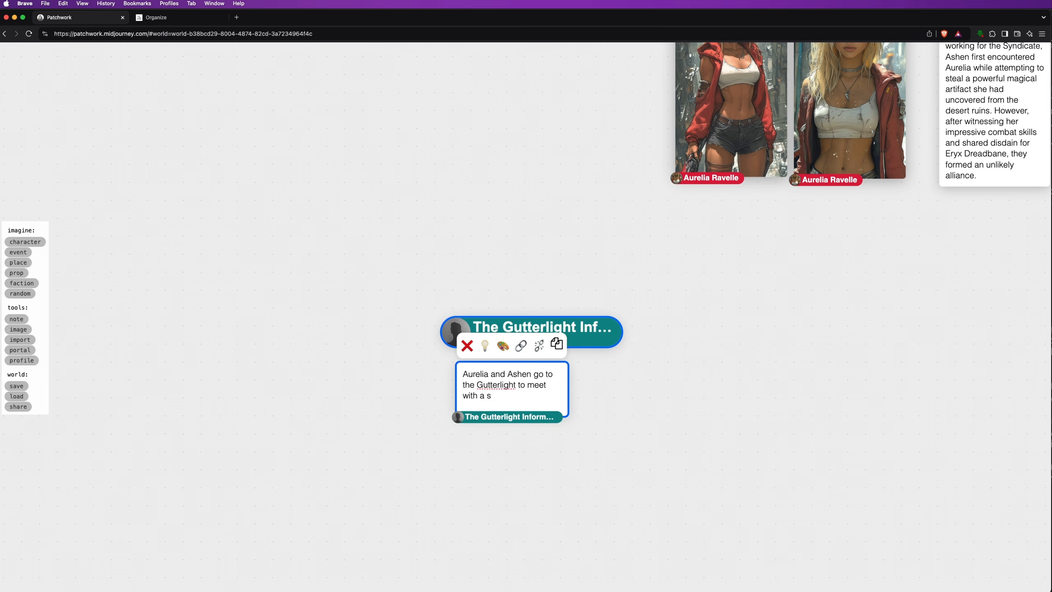
pyautogui.write('hady informant to get information on the')
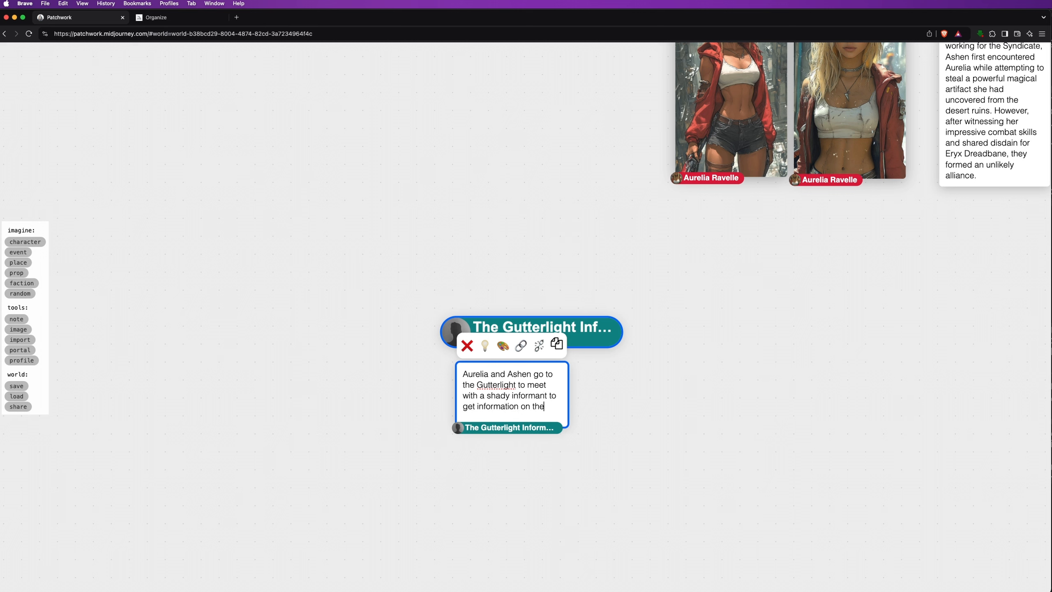
pyautogui.write(' Aether Shard')
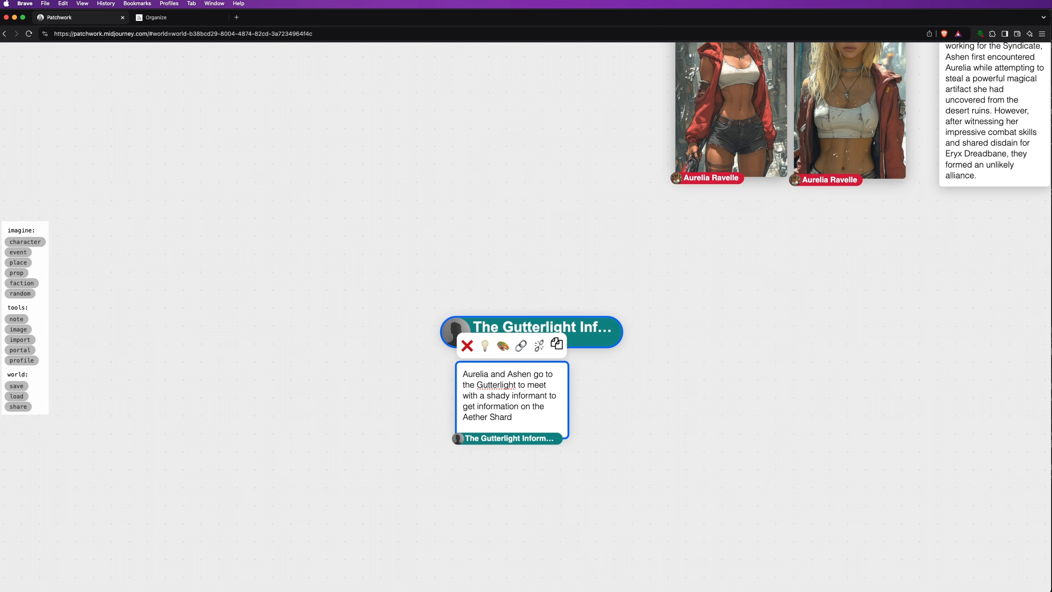
pyautogui.write('.')
pyautogui.scroll(-5, 674, 423)
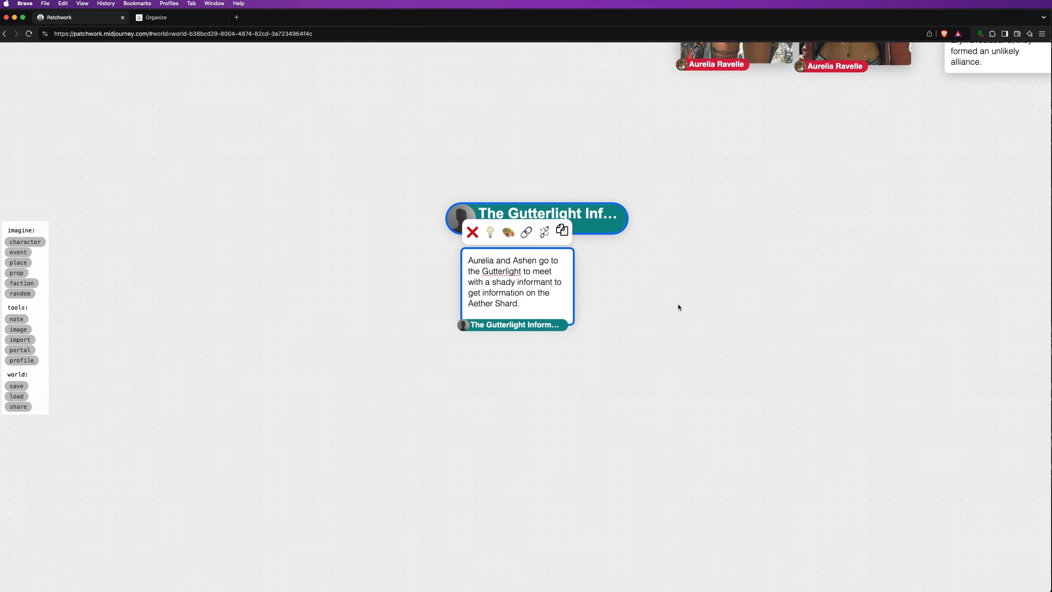
# Generate five twist-revealing story continuation notes around The Gutterlight Informant event
pyautogui.click(490, 229)
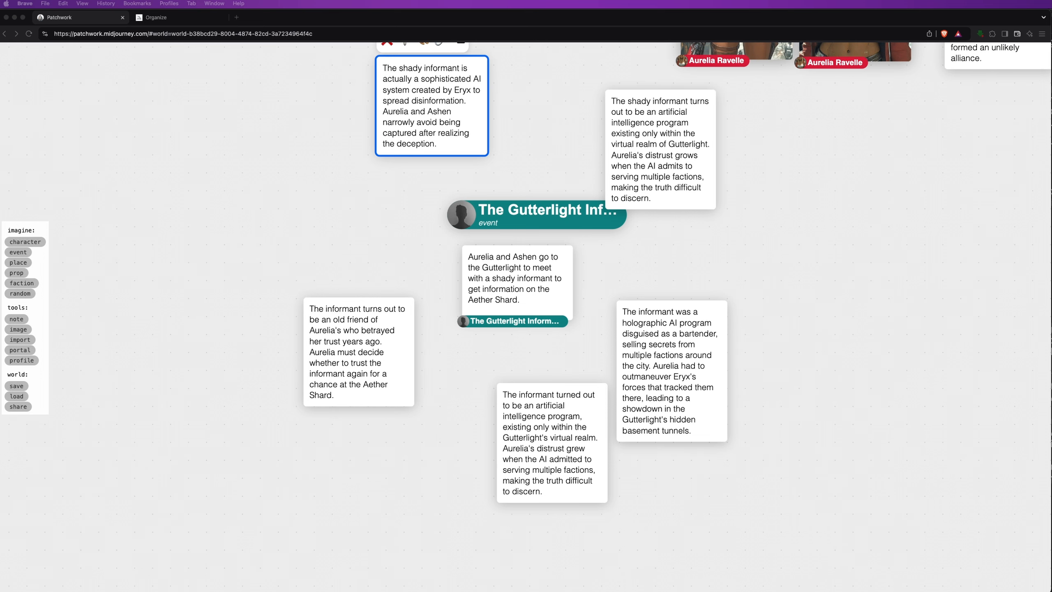
# Delete the four unwanted informant branch notes and place the old-friend note under the event
pyautogui.moveTo(324, 107); pyautogui.dragTo(364, 172)
pyautogui.click(704, 215)
pyautogui.keyDown('shift'); pyautogui.click(717, 455); pyautogui.keyUp('shift')
pyautogui.keyDown('shift'); pyautogui.click(596, 522); pyautogui.keyUp('shift')
pyautogui.keyDown('shift'); pyautogui.click(483, 187); pyautogui.keyUp('shift')
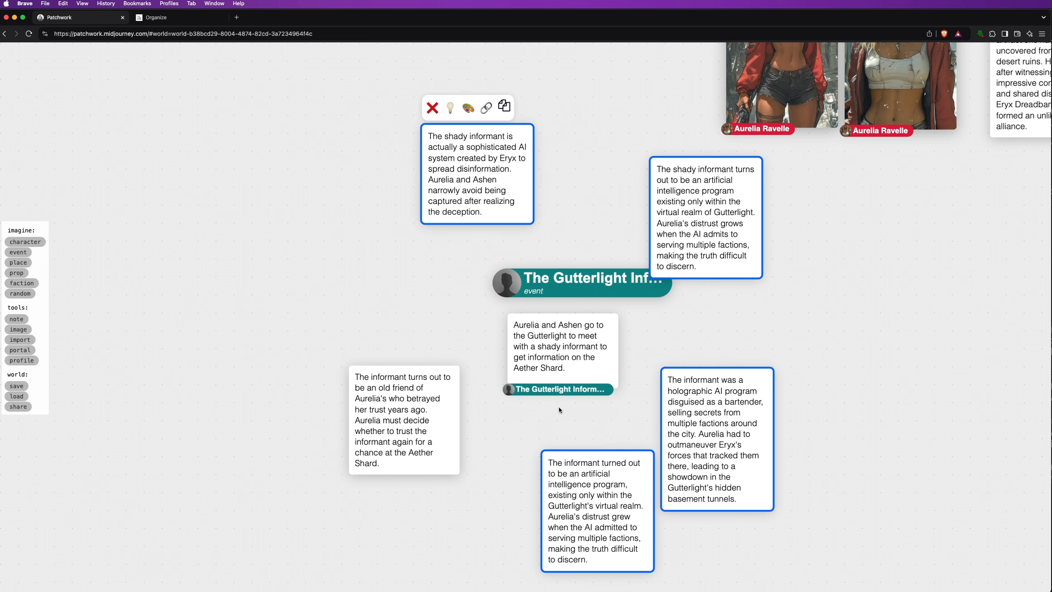
pyautogui.click(430, 108)
pyautogui.moveTo(444, 426); pyautogui.dragTo(597, 462)
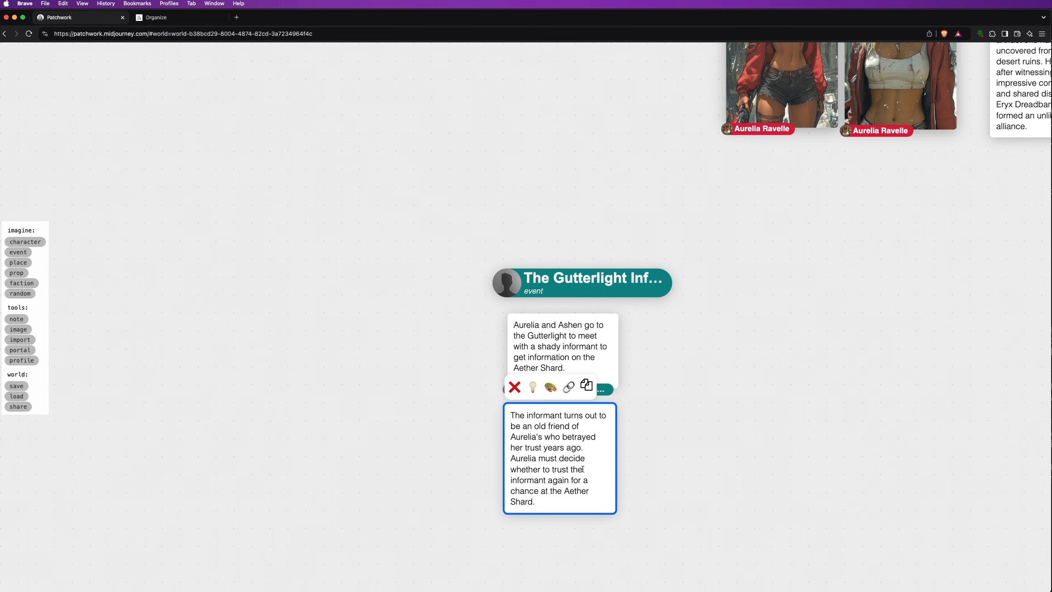
# Add 'Tell me how the informant betrayed Aurelia.' to the old-friend note and generate follow-ups
pyautogui.press('Return')
pyautogui.press('Return')
pyautogui.write('Tell me how th')
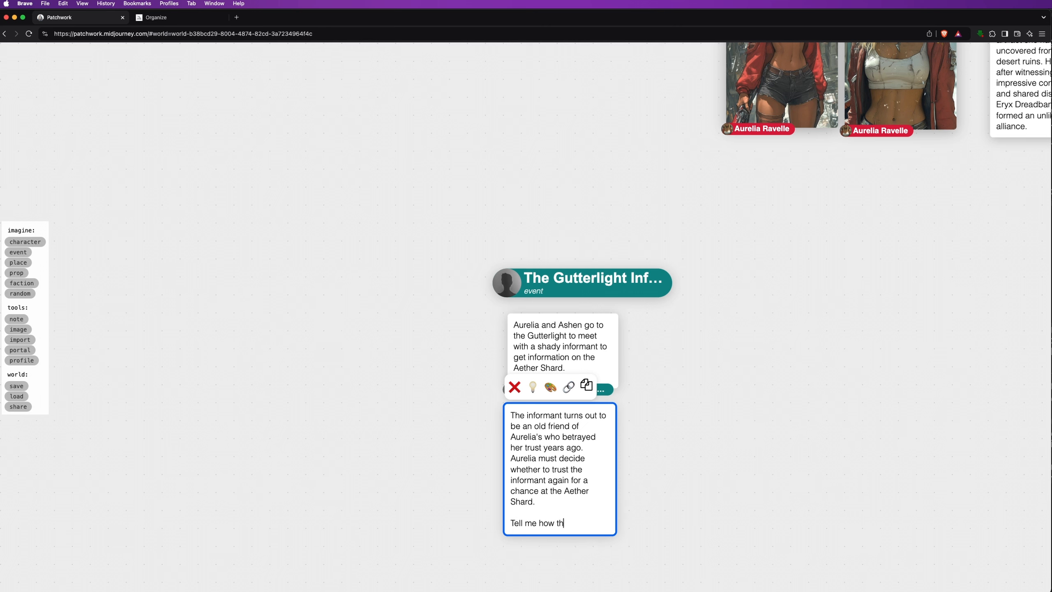
pyautogui.write('e informant betrayed Aurelia.')
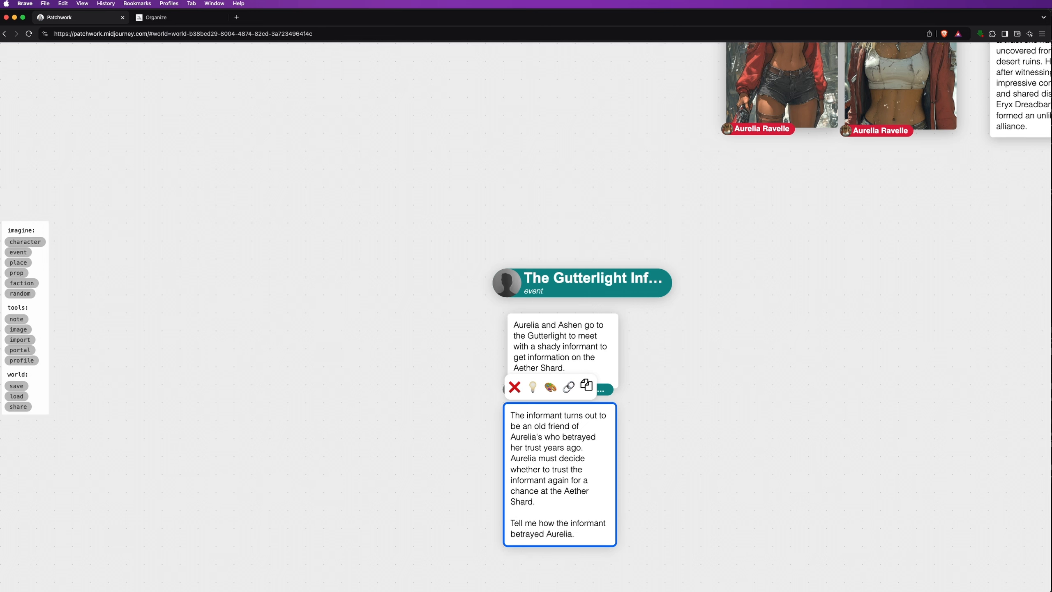
pyautogui.click(533, 388)
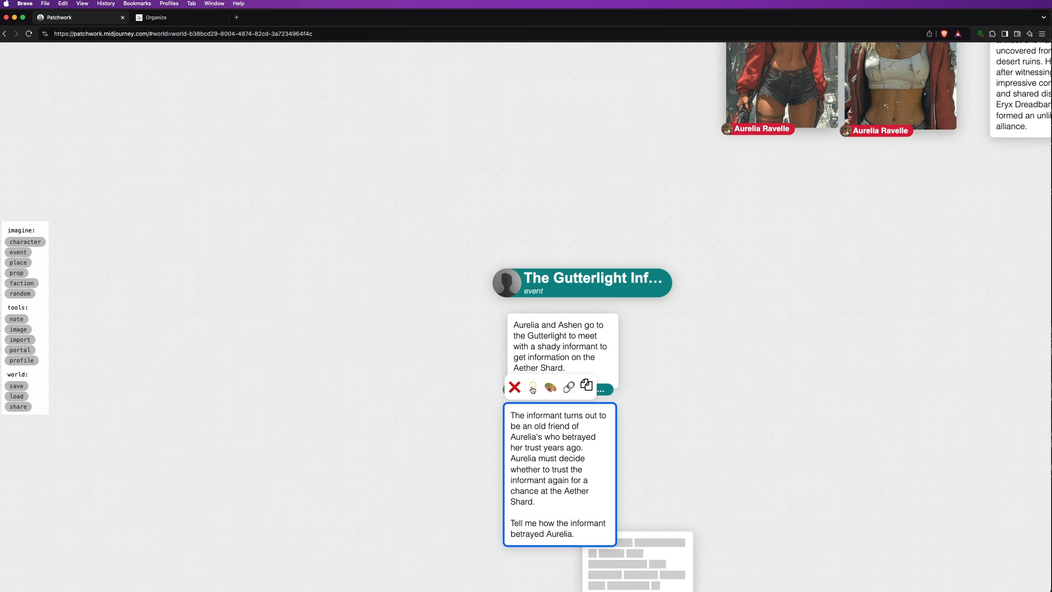
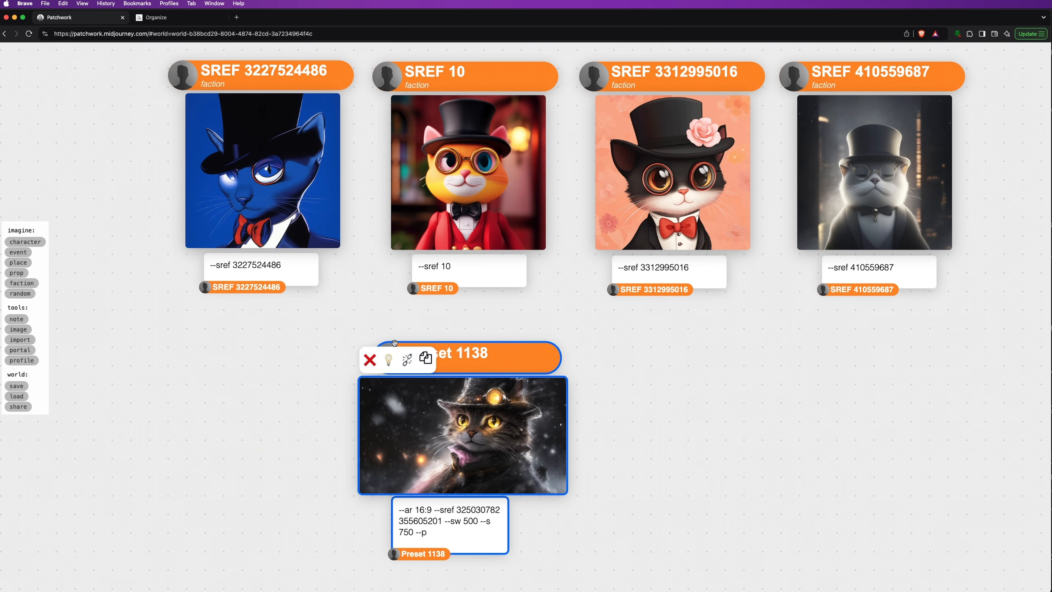
pyautogui.moveTo(388, 358); pyautogui.dragTo(189, 326)
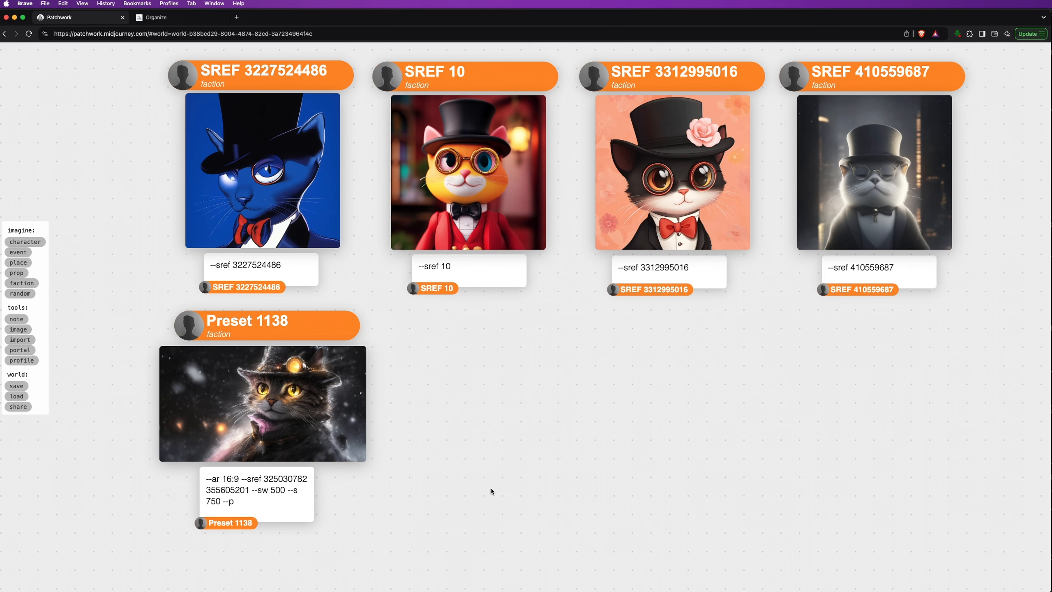
# Copy the Ashen Kade character cards into the inventory
pyautogui.scroll(-5, 493, 485)
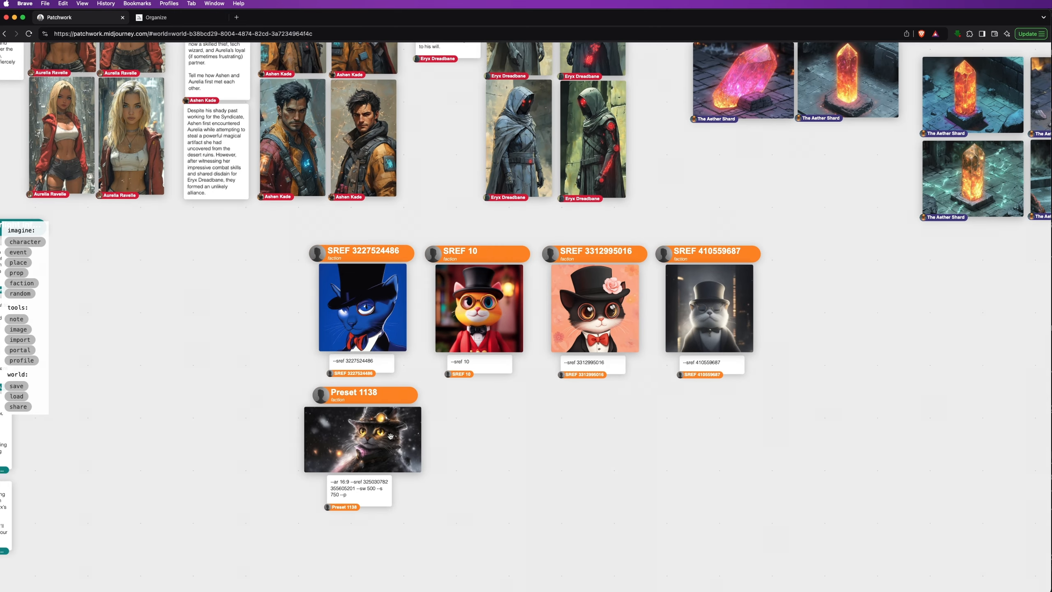
pyautogui.moveTo(247, 330); pyautogui.dragTo(518, 585)
pyautogui.scroll(3, 517, 584)
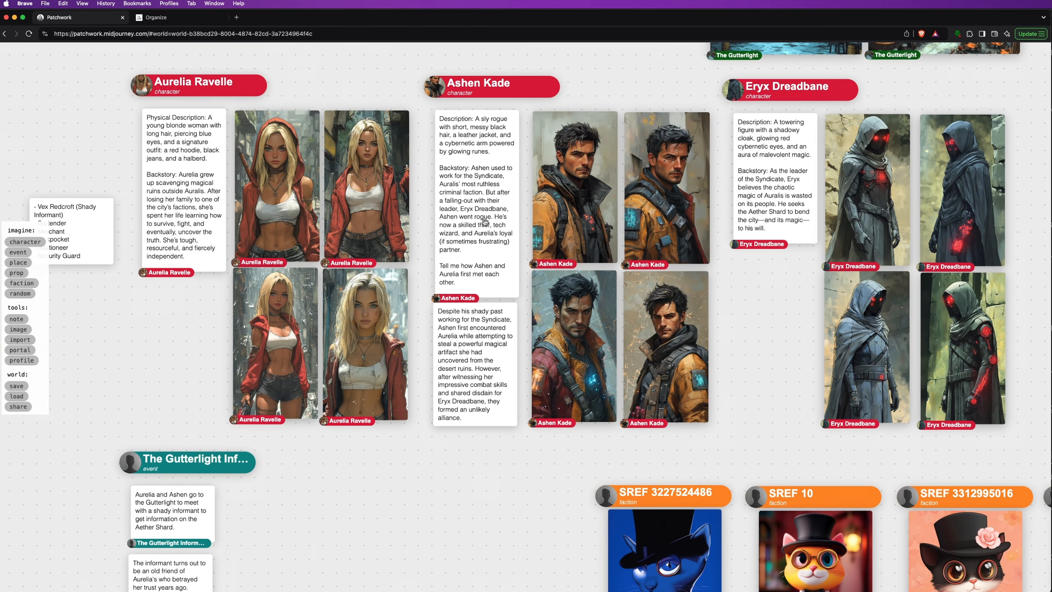
pyautogui.click(437, 89)
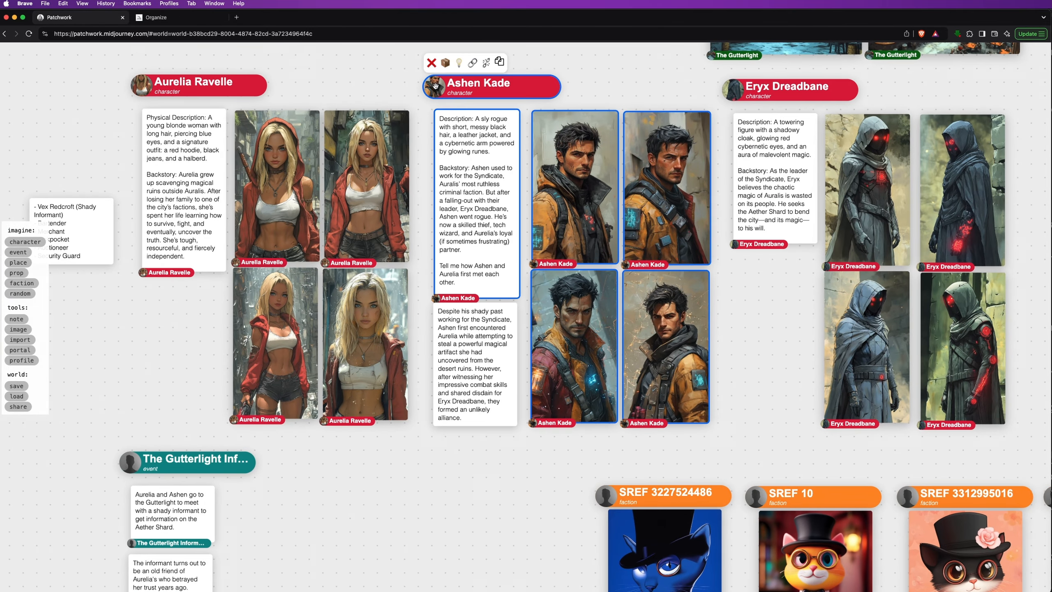
pyautogui.click(500, 62)
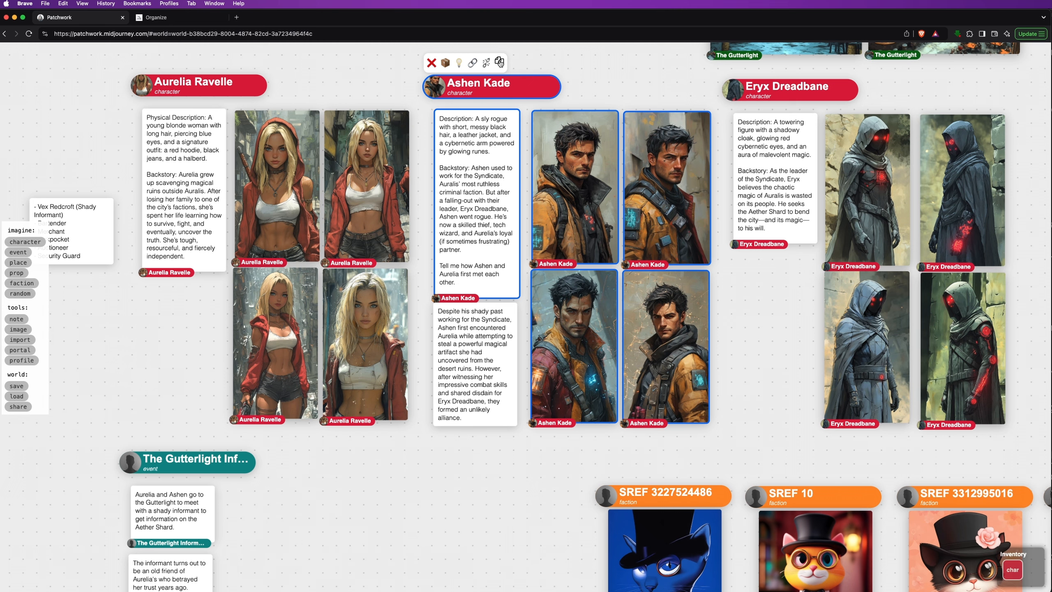
# Copy the Preset 1138 faction cards into the inventory as well
pyautogui.scroll(-7, 479, 198)
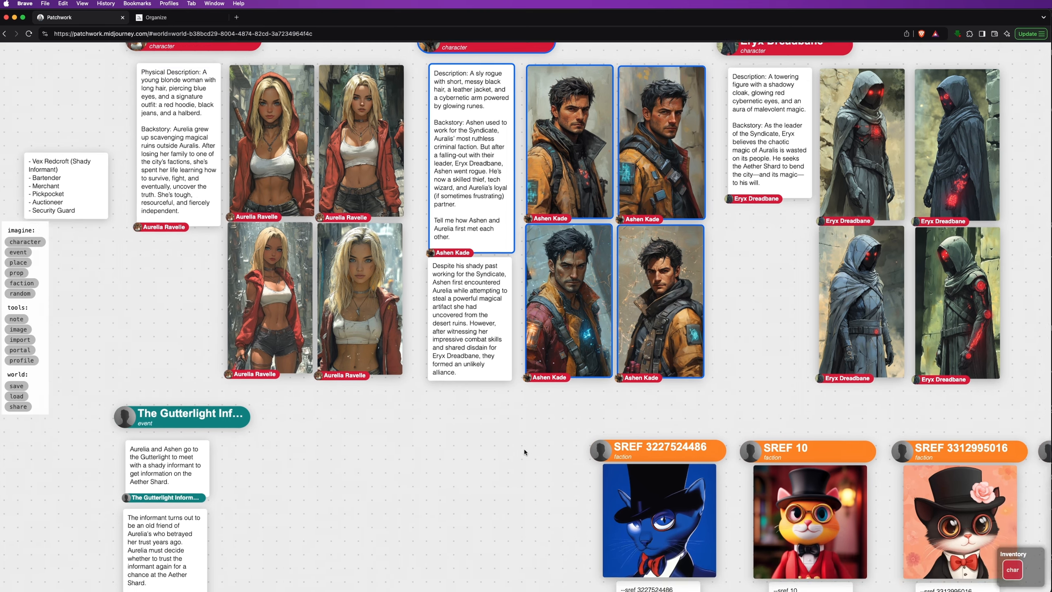
pyautogui.scroll(-3, 480, 199)
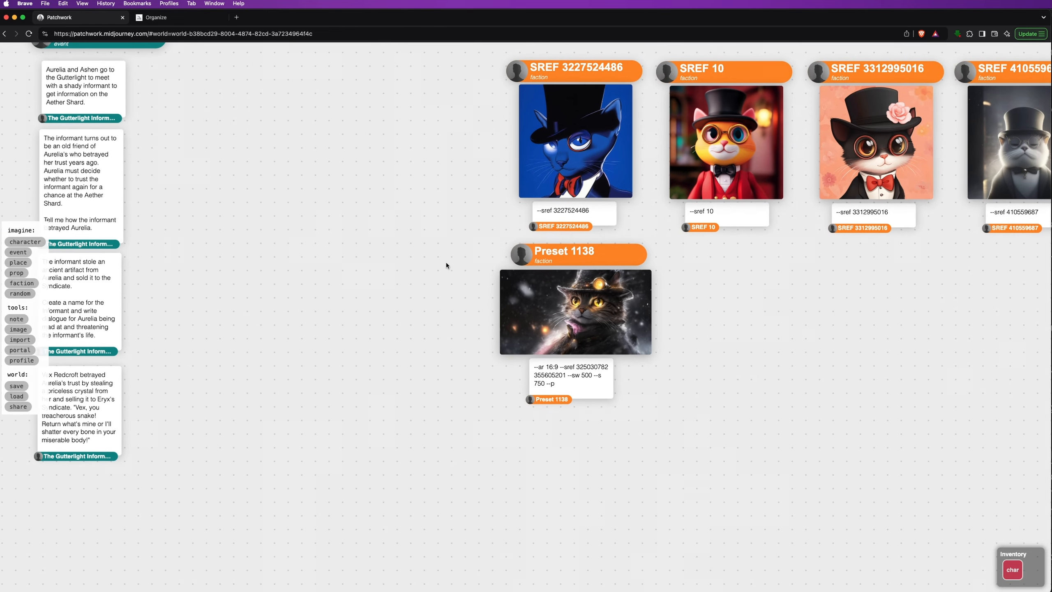
pyautogui.click(519, 256)
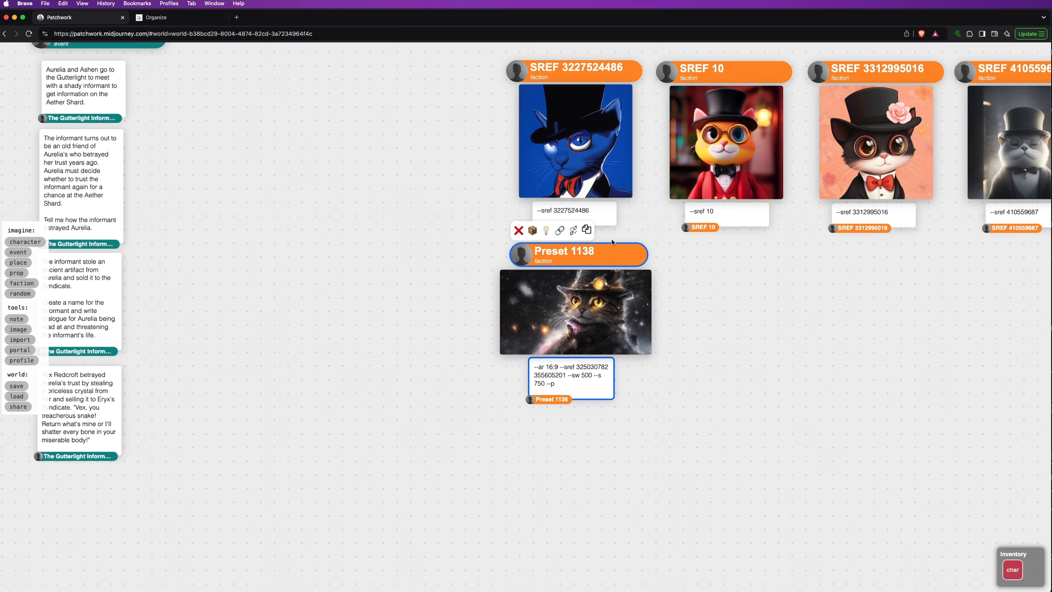
pyautogui.click(587, 231)
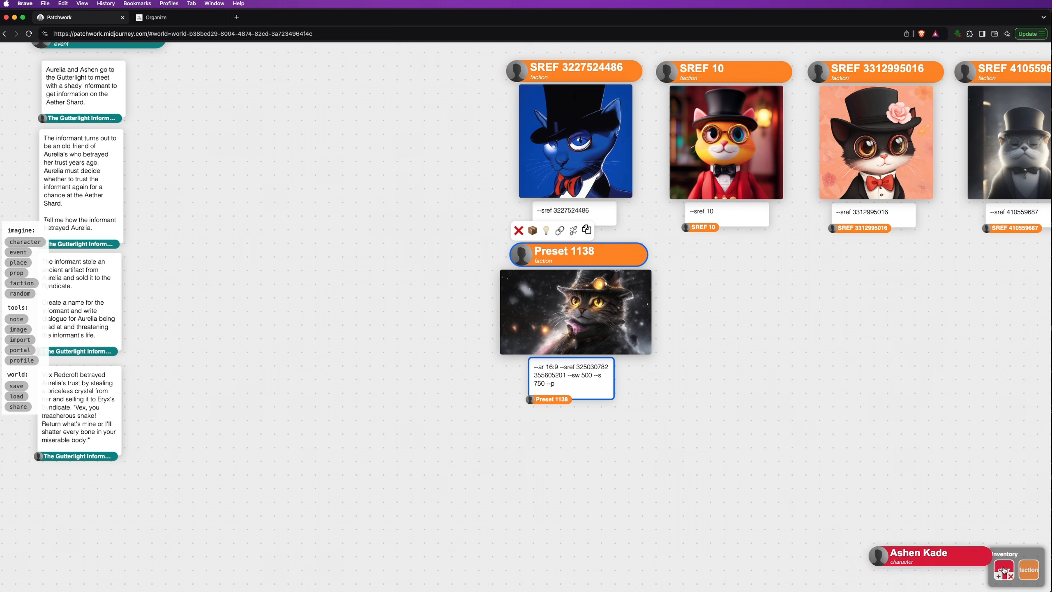
pyautogui.moveTo(1025, 569)
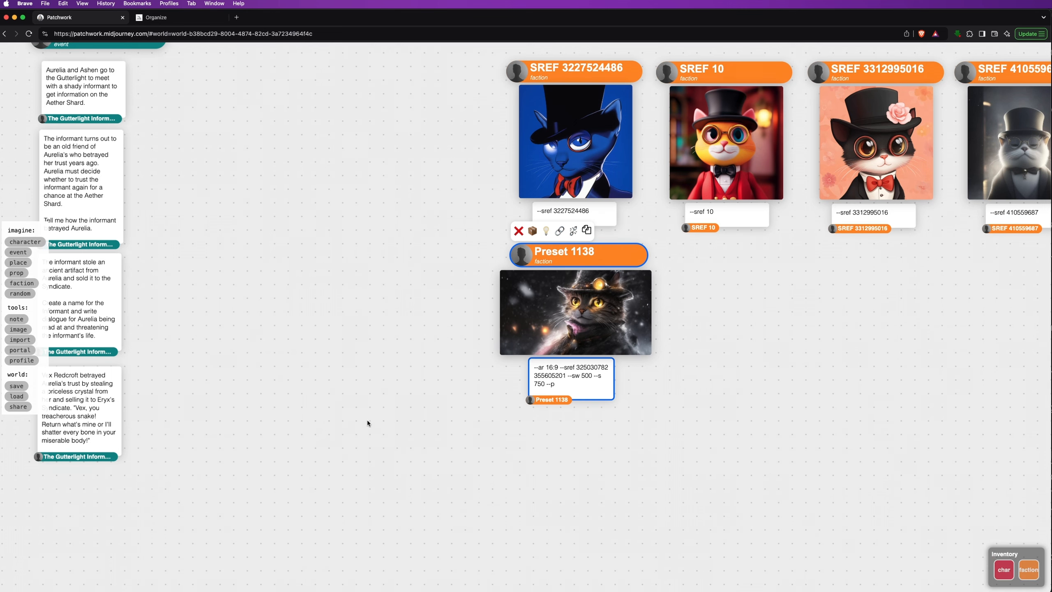
pyautogui.scroll(15, 352, 180)
pyautogui.hscroll(-6, 352, 179)
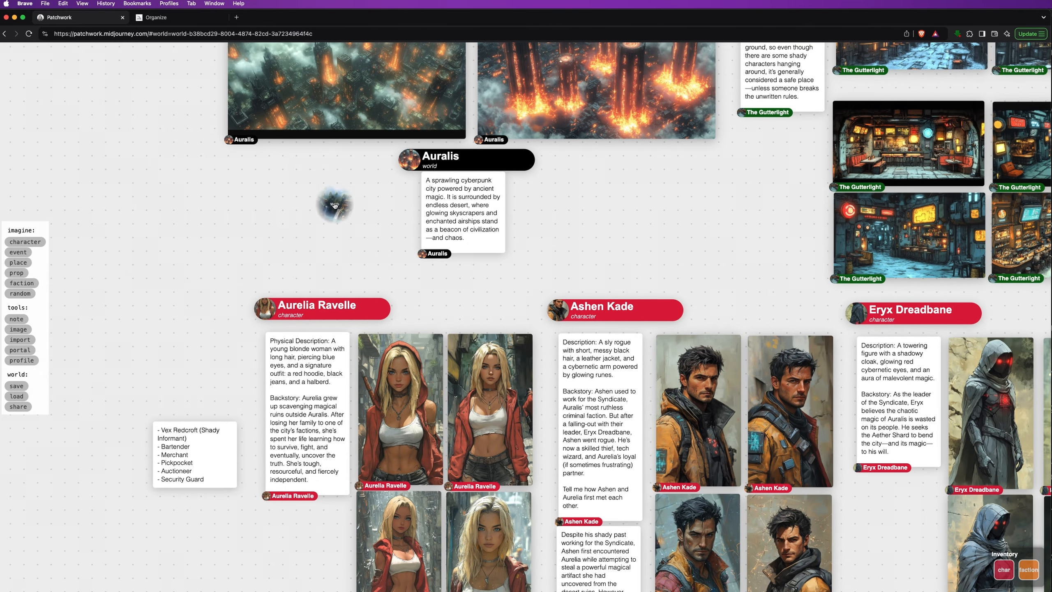
# Travel via Shady's Oasis to U.S. Outpost #31 and place Ashen Kade with Preset 1138 below it
pyautogui.click(333, 203)
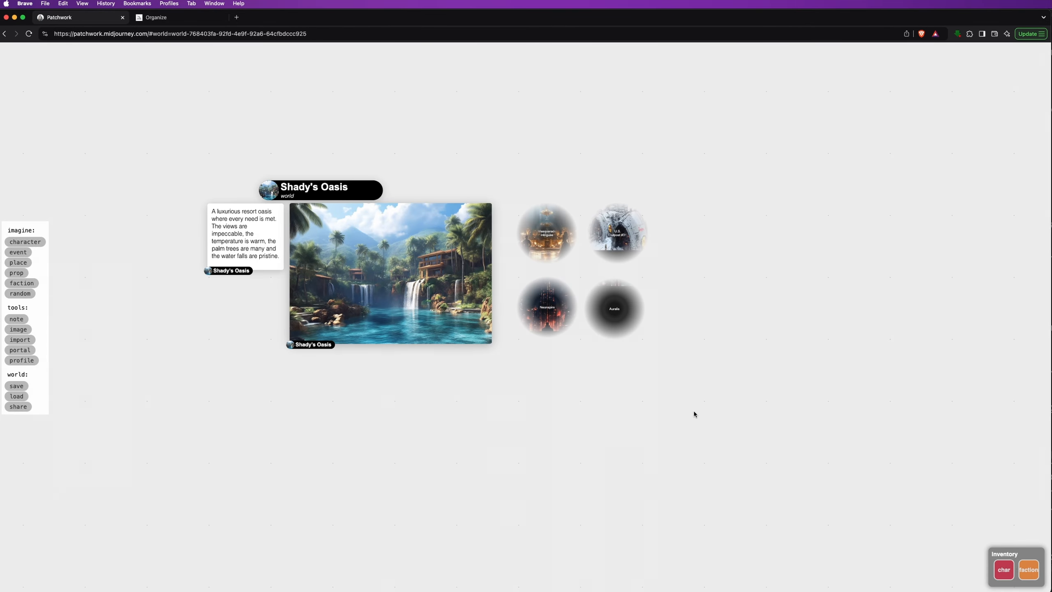
pyautogui.click(618, 235)
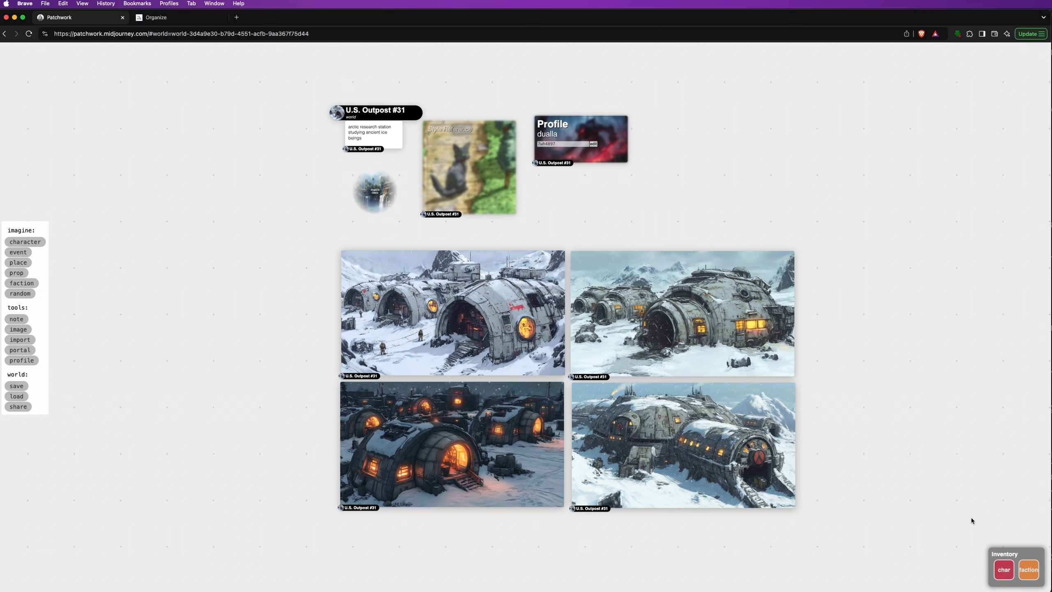
pyautogui.click(999, 576)
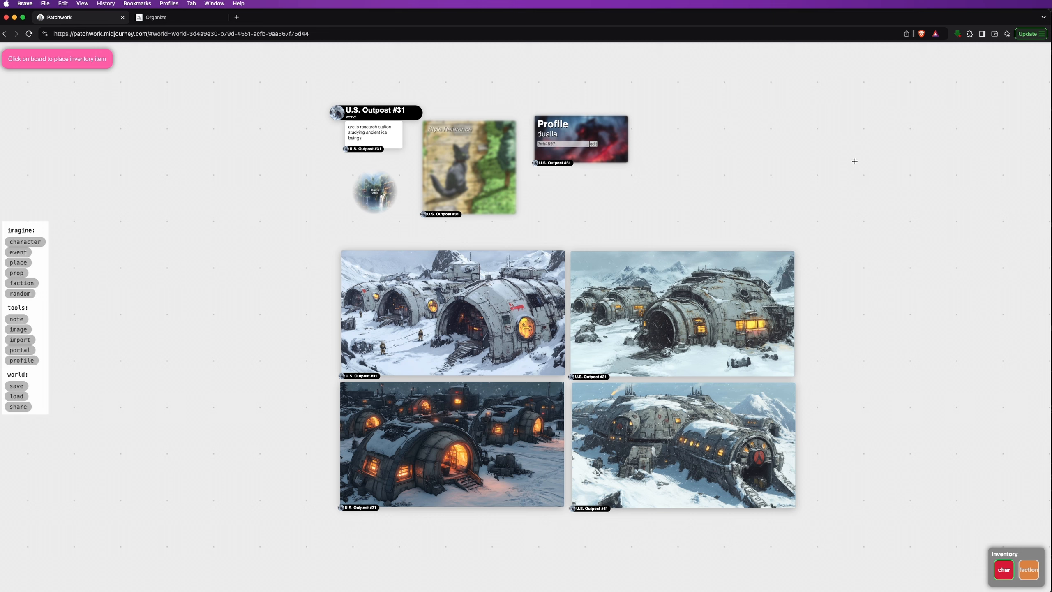
pyautogui.click(832, 142)
pyautogui.hscroll(5, 886, 339)
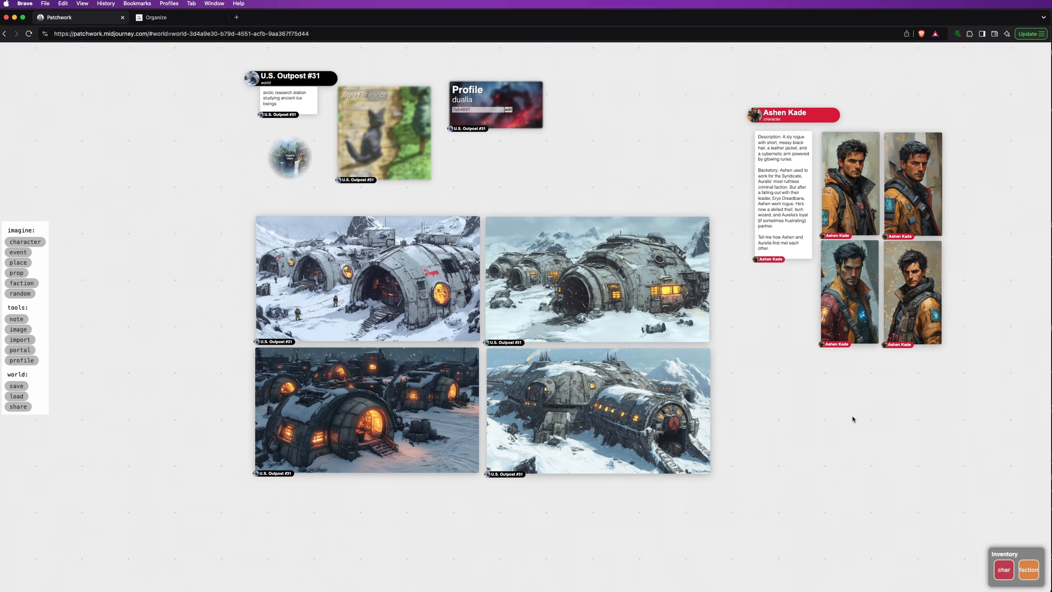
pyautogui.click(1024, 578)
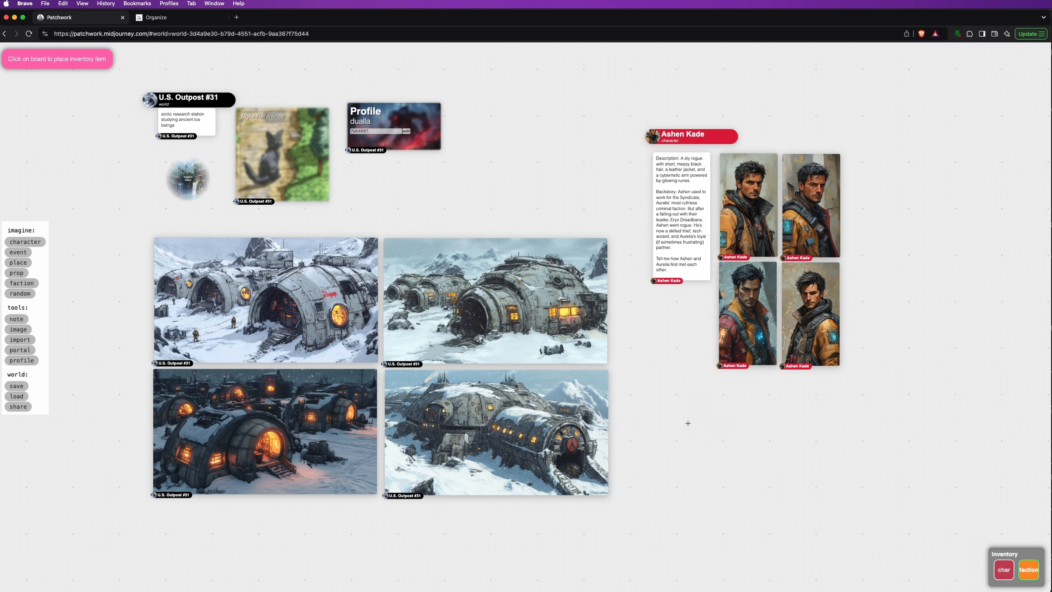
pyautogui.click(708, 430)
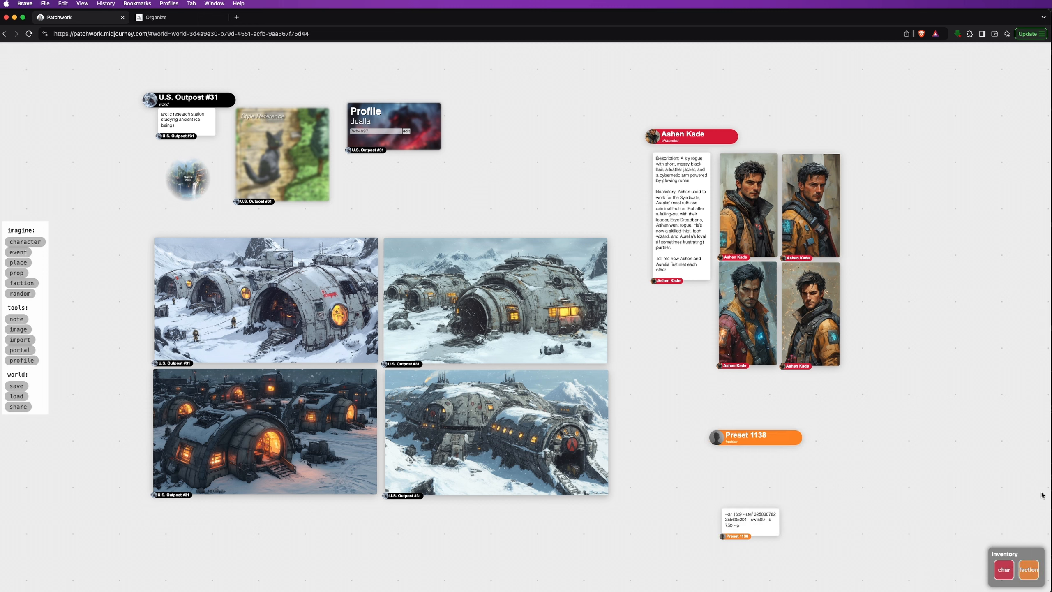
# Remove the faction and character entries from the inventory
pyautogui.moveTo(1009, 578)
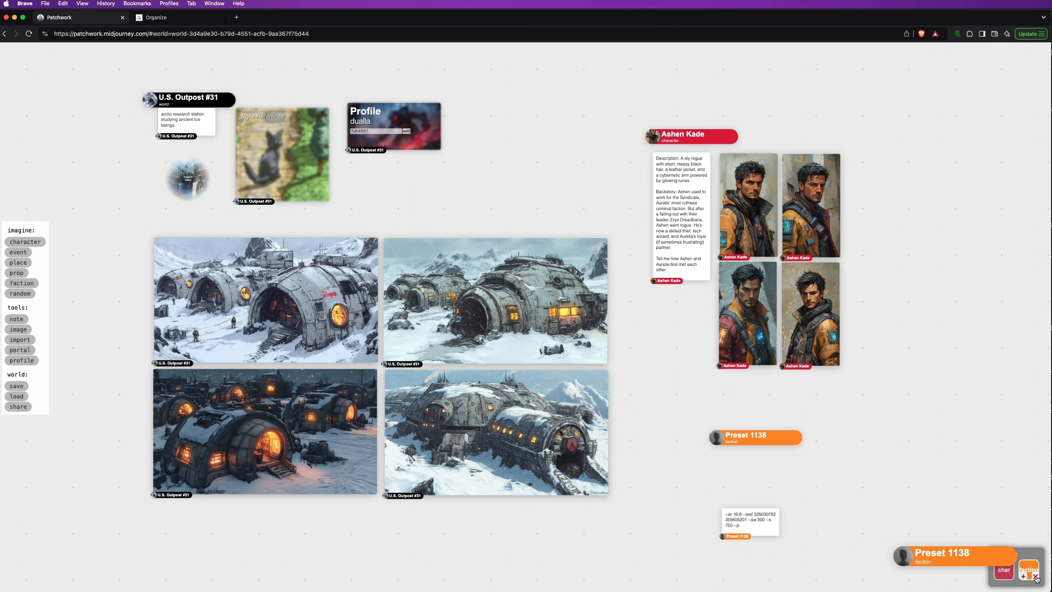
pyautogui.click(1037, 577)
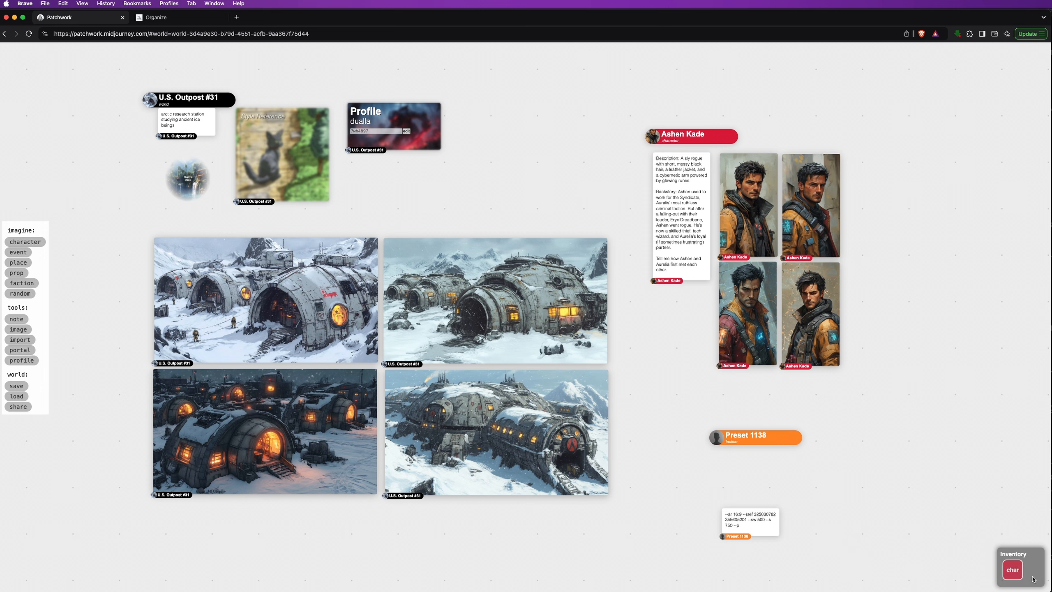
pyautogui.moveTo(1020, 580)
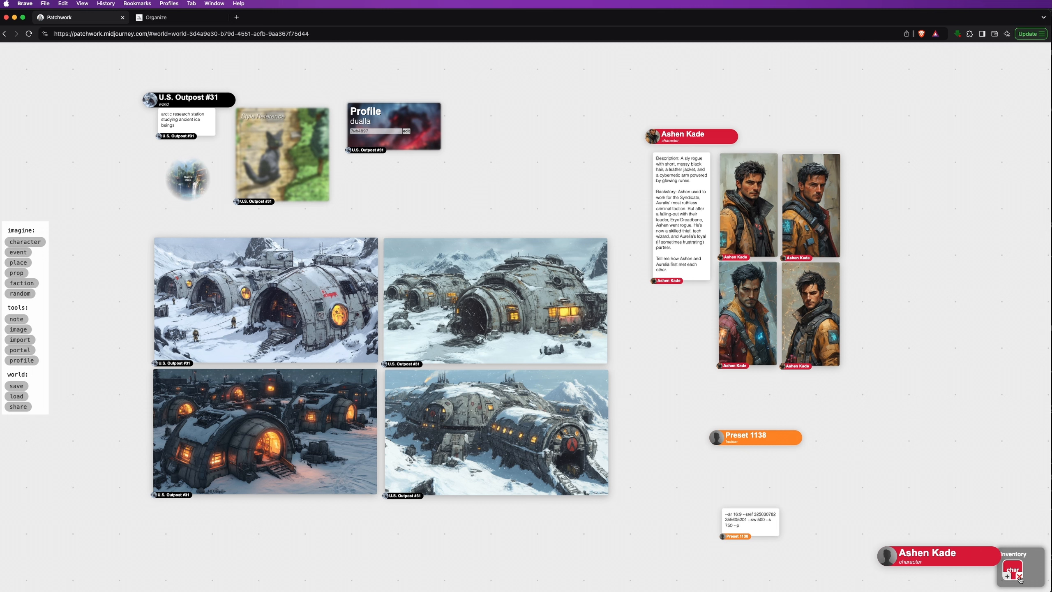
pyautogui.click(1020, 577)
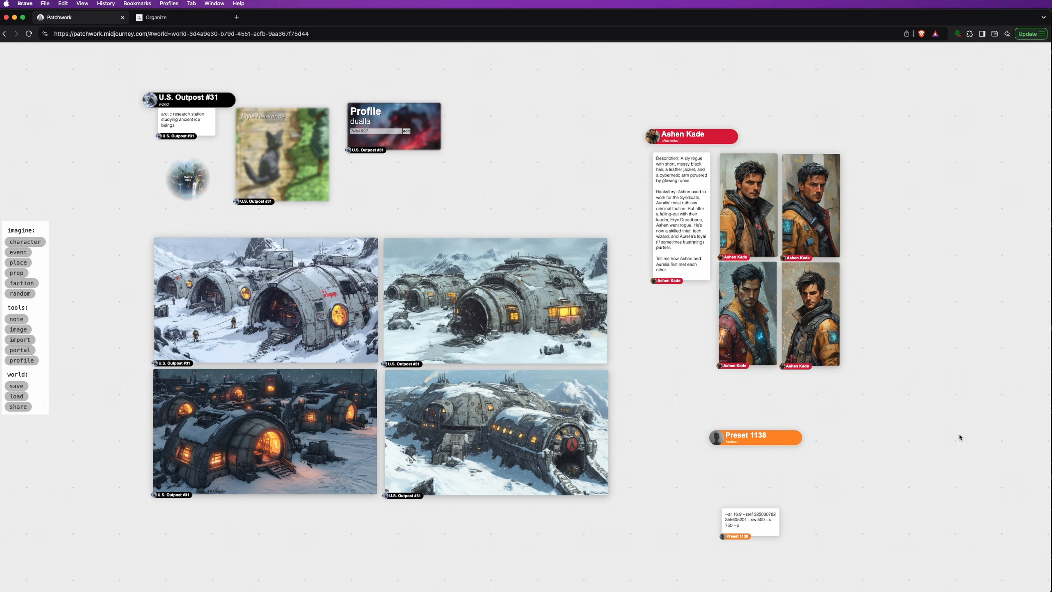
# Return through Shady's Oasis to the Auralis world
pyautogui.click(188, 179)
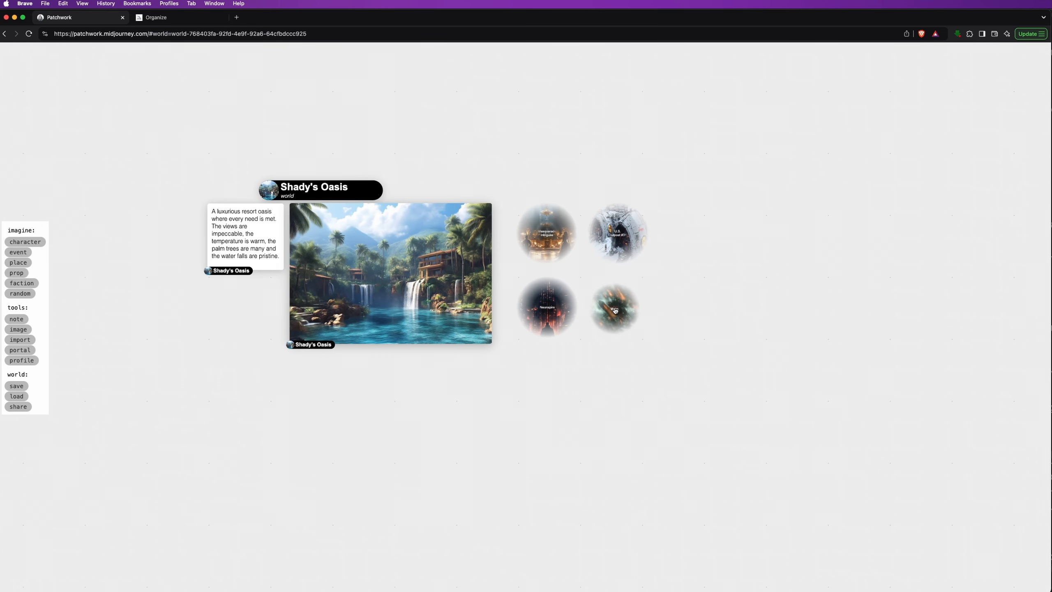
pyautogui.click(615, 310)
pyautogui.moveTo(613, 308); pyautogui.dragTo(589, 77)
pyautogui.scroll(2, 699, 348)
# Link the steampunk cat image to Preset 1138 as the faction's avatar
pyautogui.moveTo(666, 438); pyautogui.dragTo(781, 371)
pyautogui.scroll(3, 699, 348)
pyautogui.click(564, 329)
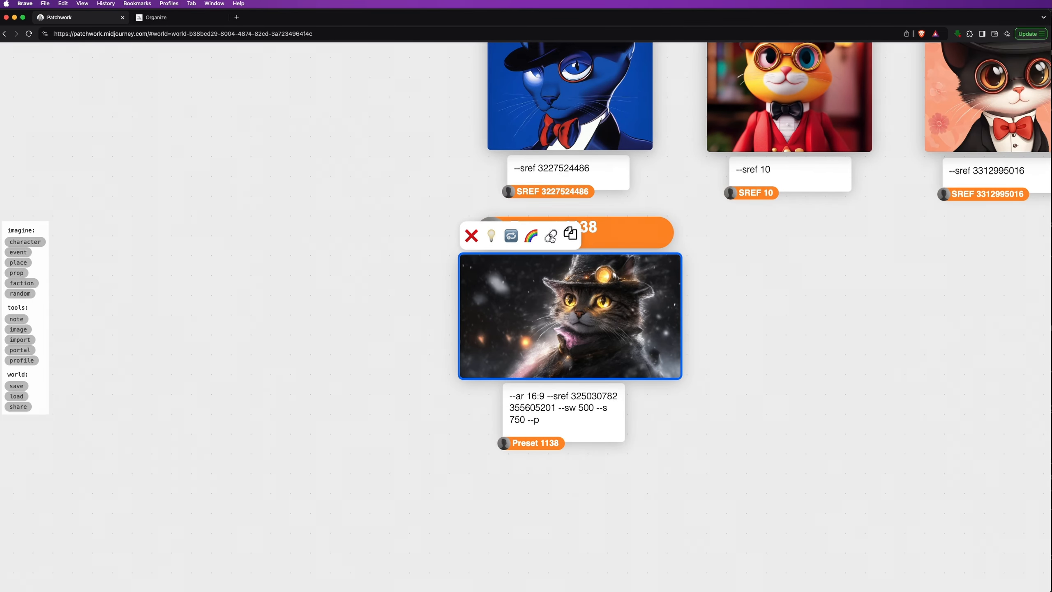
pyautogui.click(550, 237)
pyautogui.click(613, 233)
pyautogui.click(784, 317)
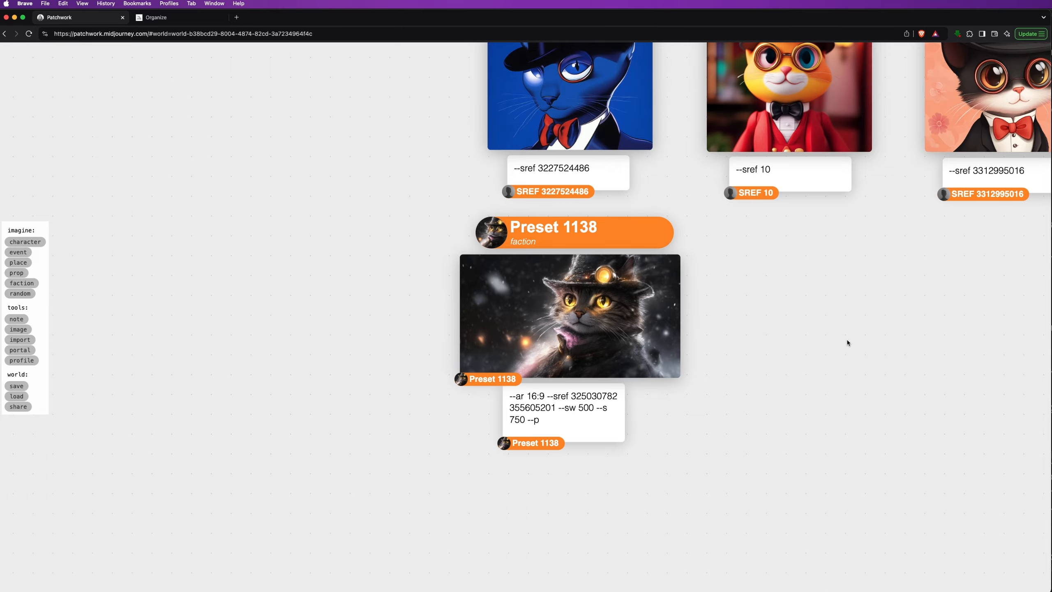
pyautogui.moveTo(848, 343); pyautogui.dragTo(569, 554)
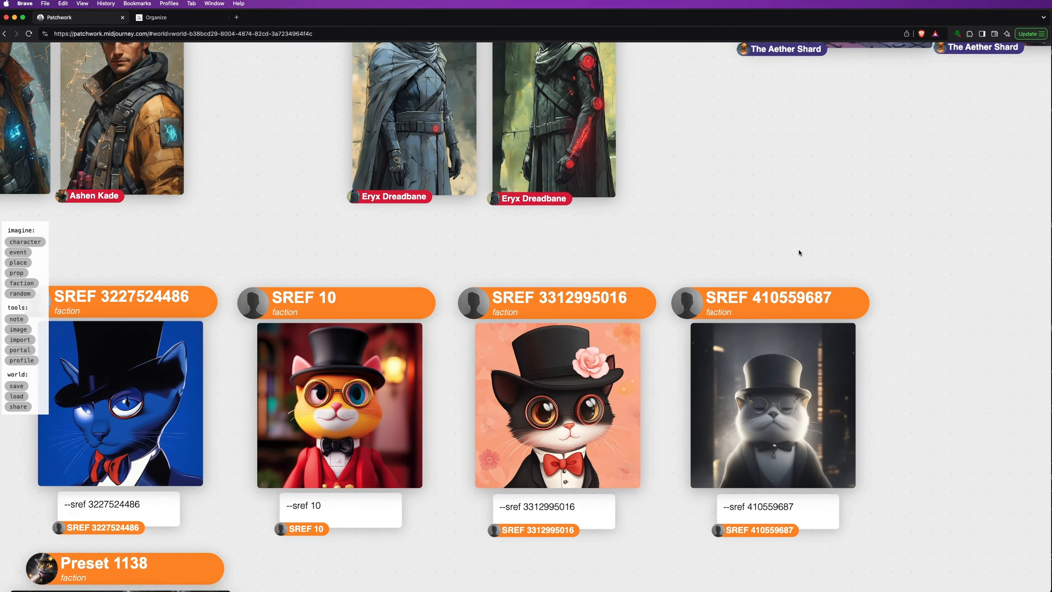
pyautogui.scroll(-5, 802, 249)
pyautogui.moveTo(873, 202); pyautogui.dragTo(418, 446)
pyautogui.moveTo(891, 300); pyautogui.dragTo(772, 387)
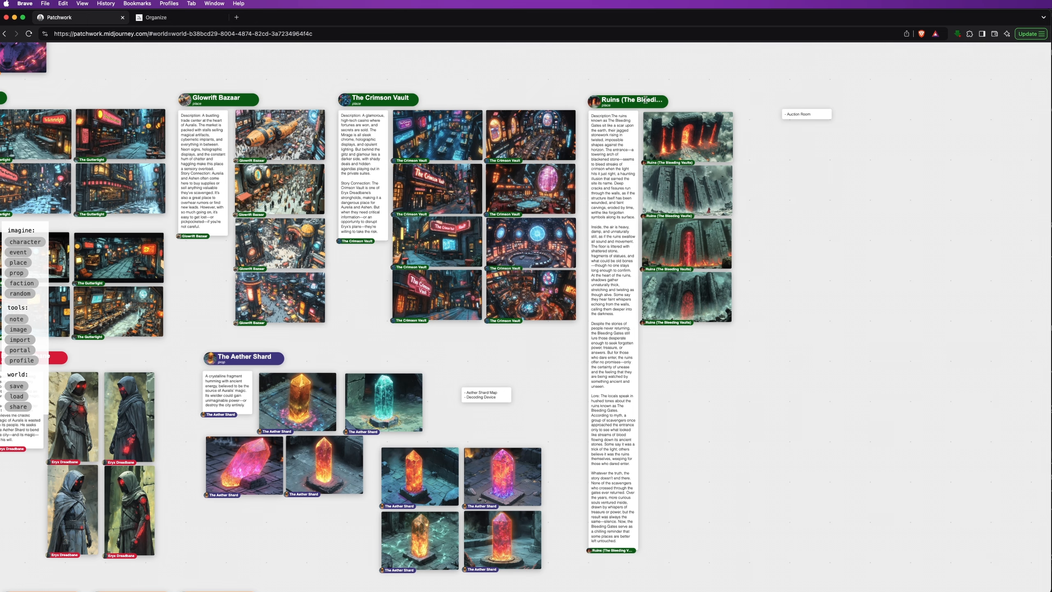
pyautogui.scroll(10, 645, 100)
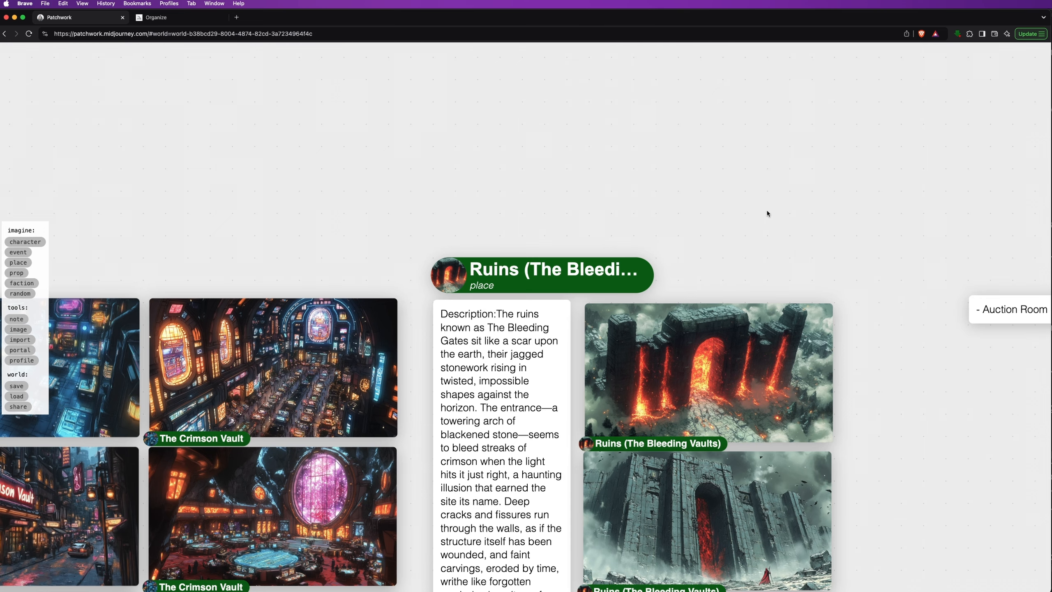
pyautogui.scroll(-10, 767, 213)
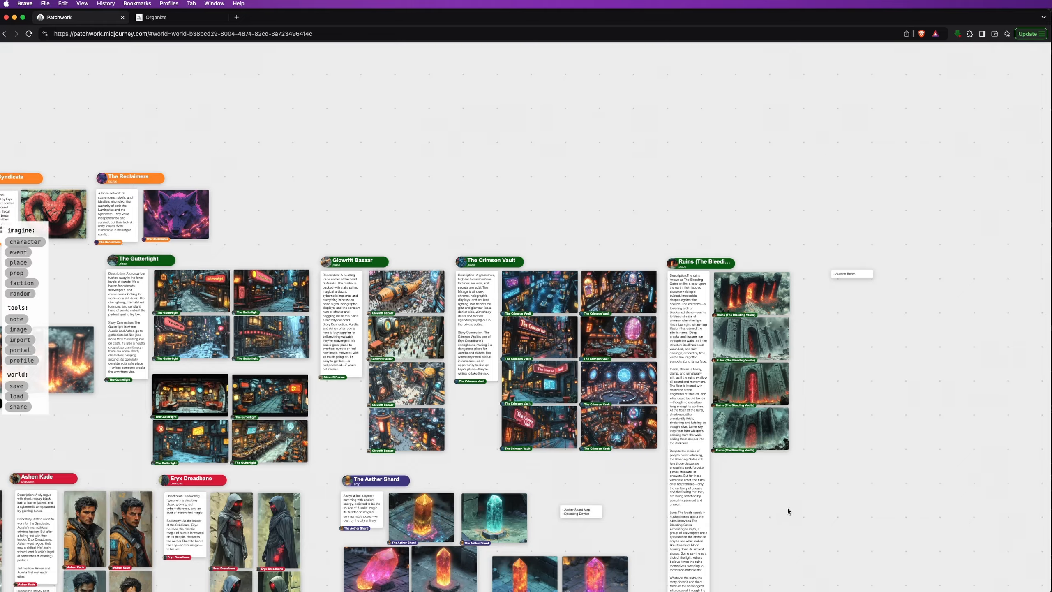
pyautogui.scroll(-5, 971, 373)
pyautogui.scroll(3, 967, 375)
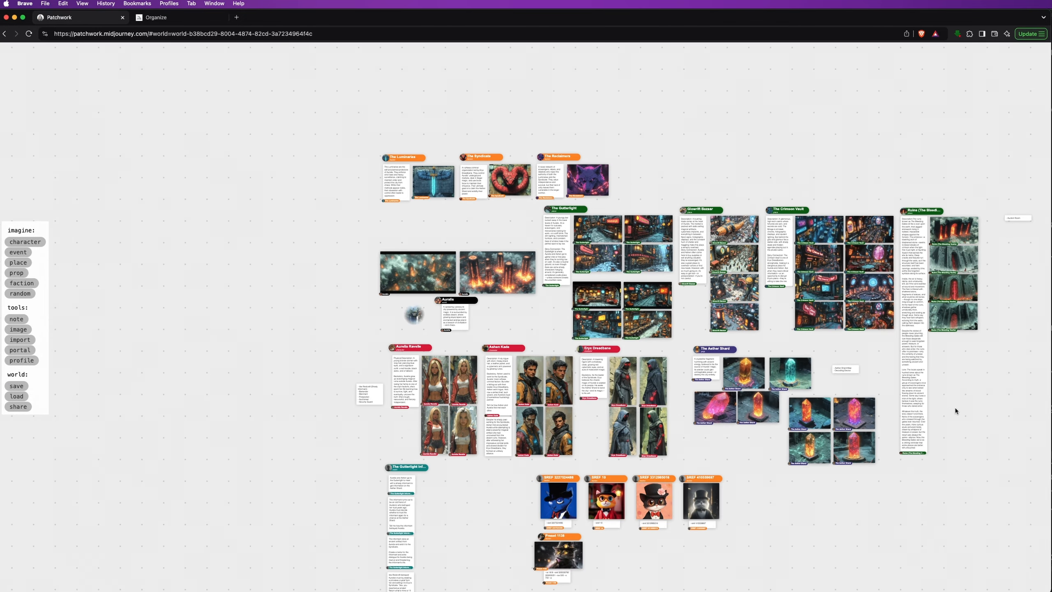
pyautogui.moveTo(955, 408); pyautogui.dragTo(827, 345)
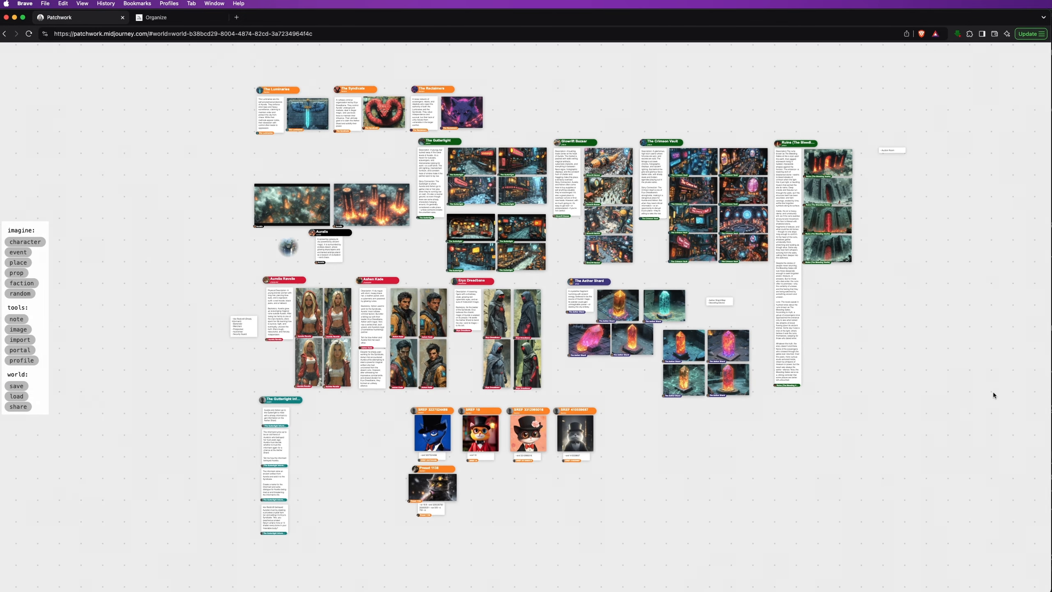